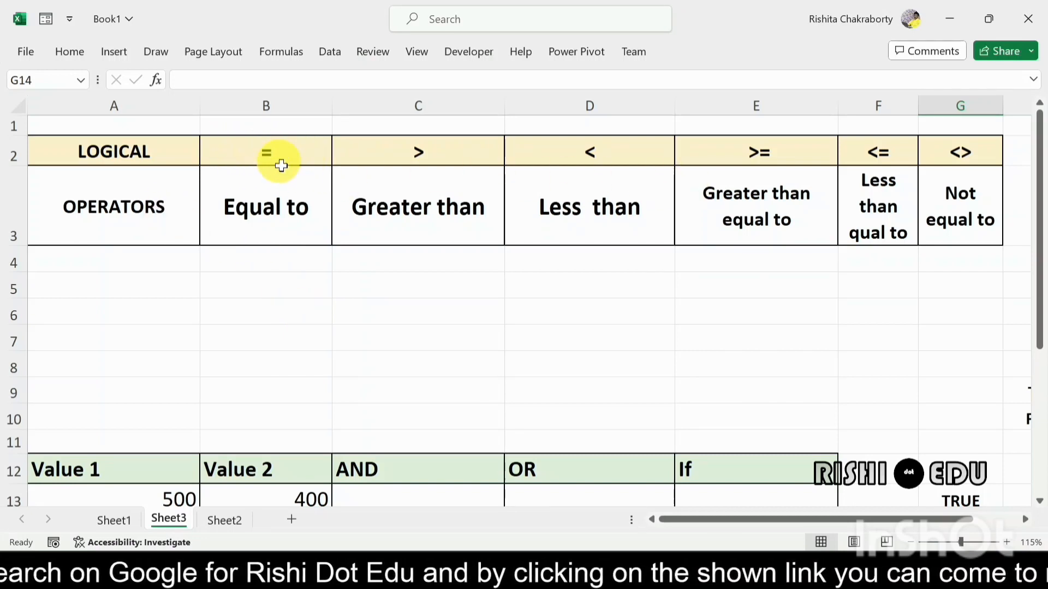
Enter the equality comparison =5=5 in cell B5, under the "Equal to" heading
double_click(255, 286)
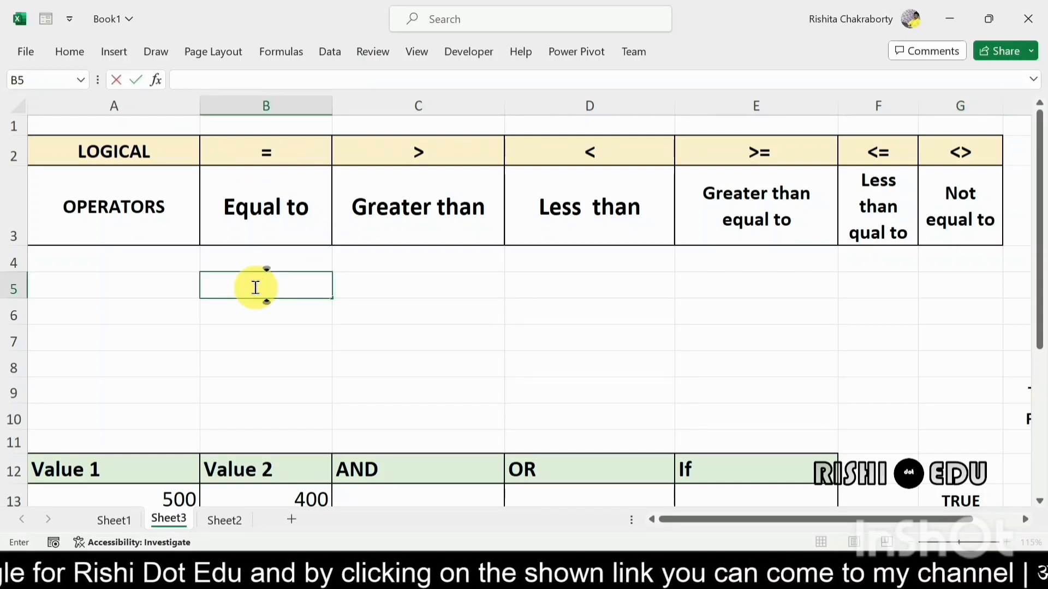
type("=")
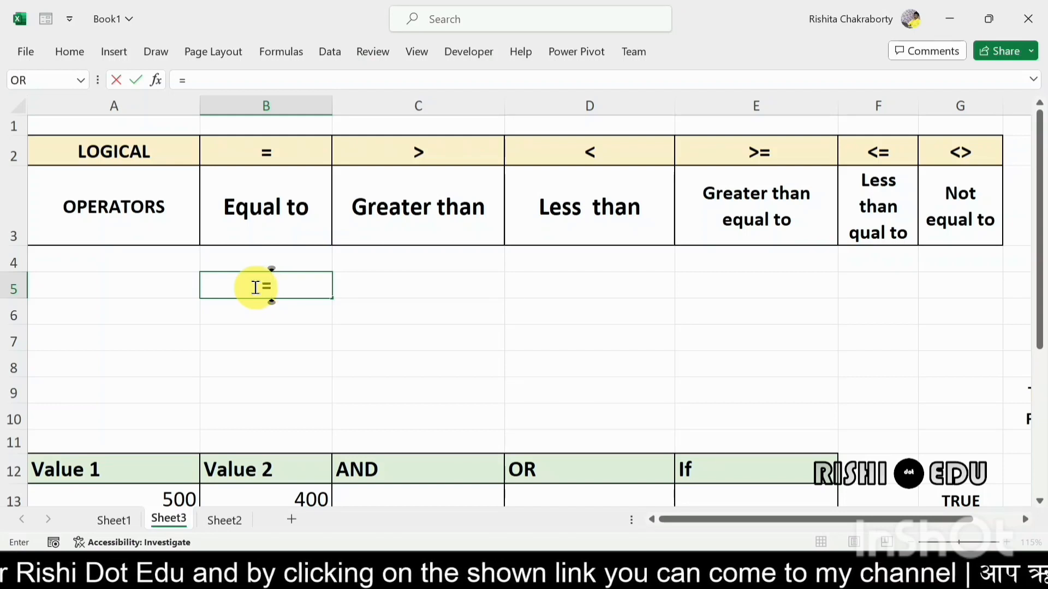
type("5=")
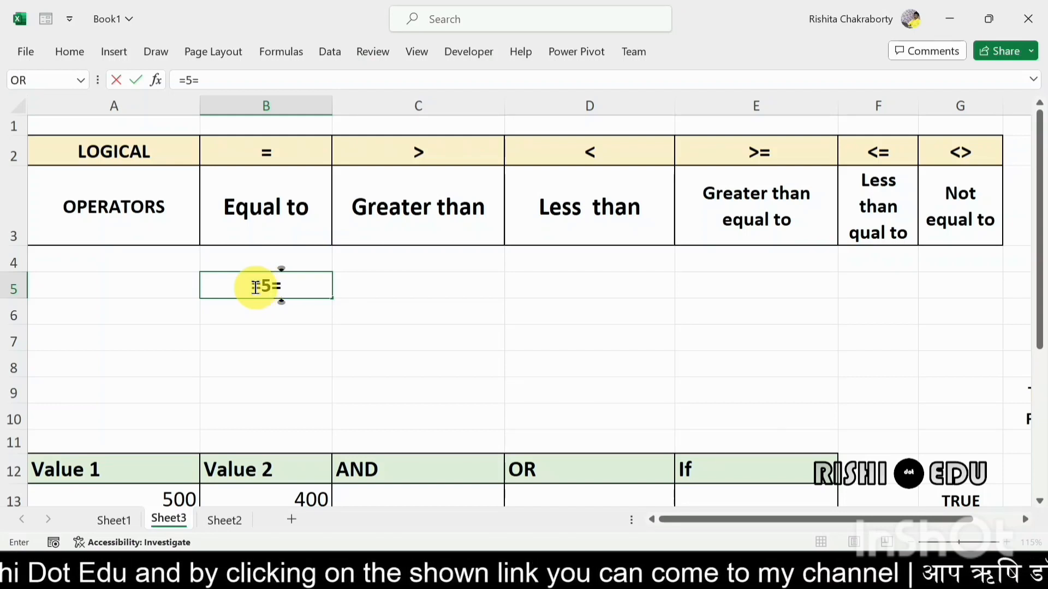
type("5")
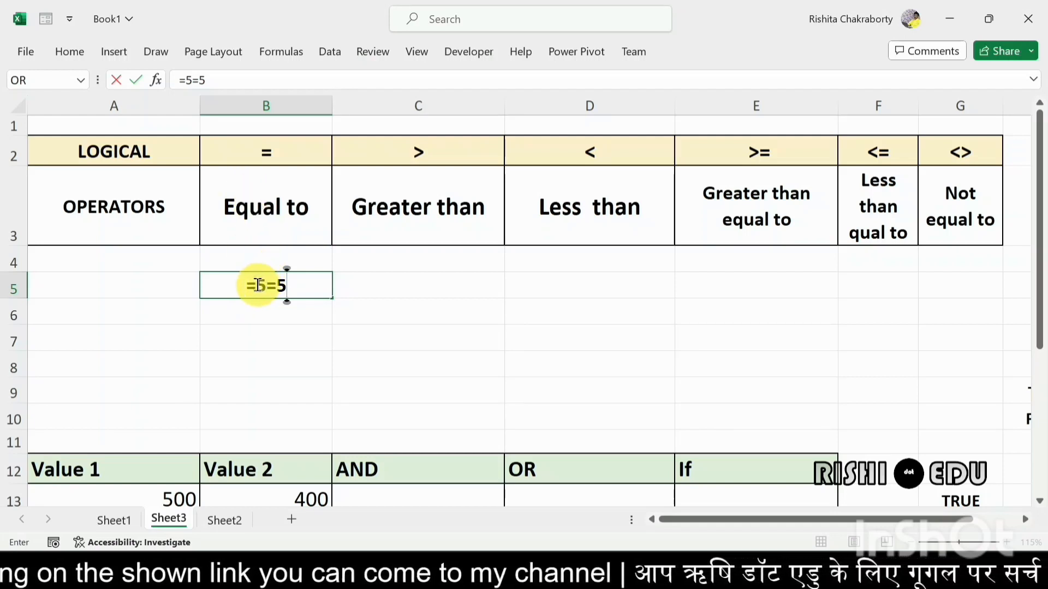
left_click_drag(255, 285, 292, 283)
left_click(298, 284)
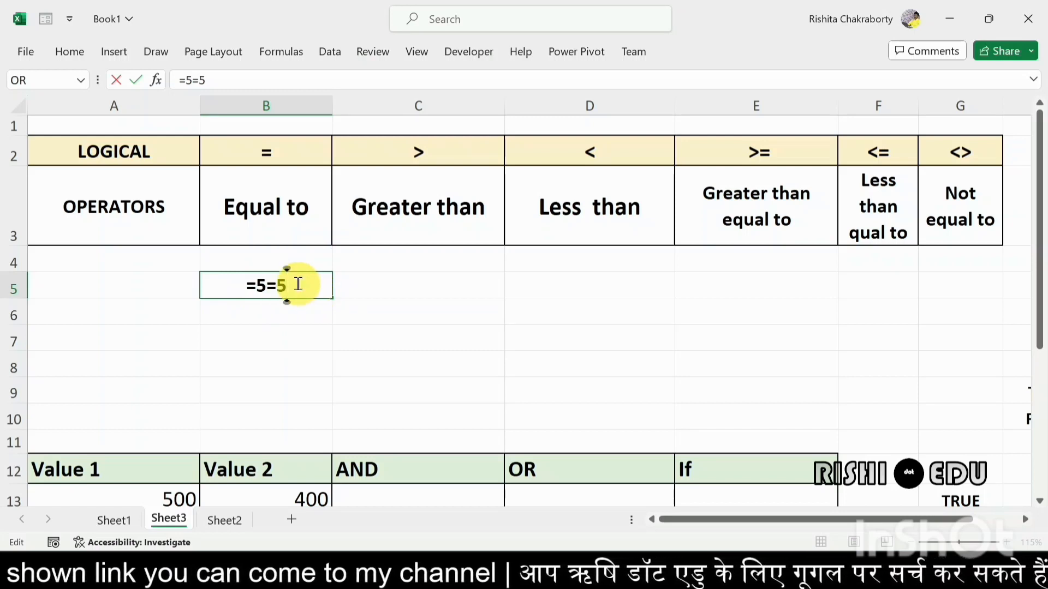
key("Return")
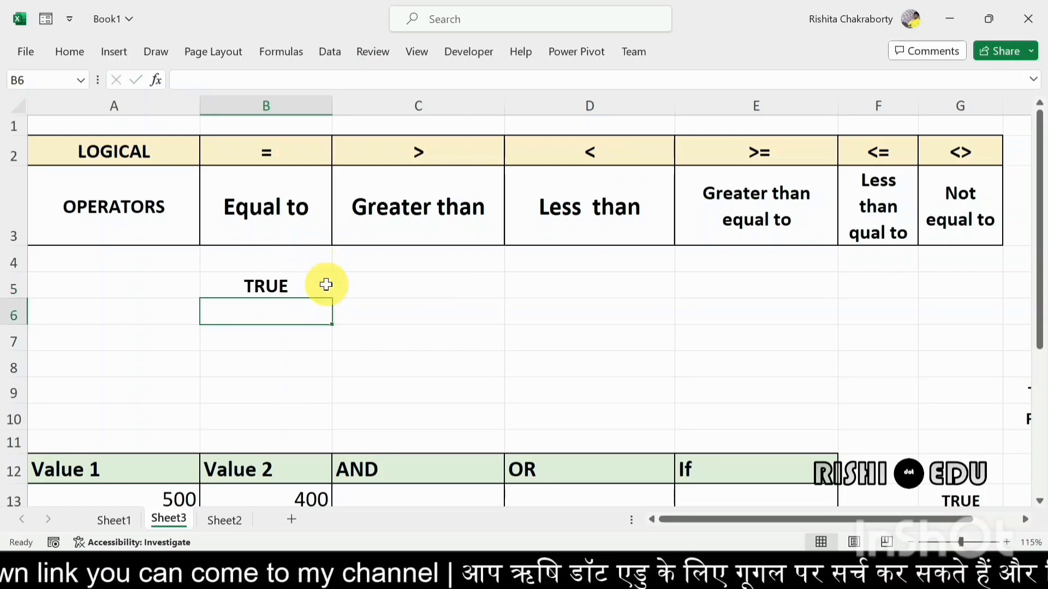
left_click(288, 285)
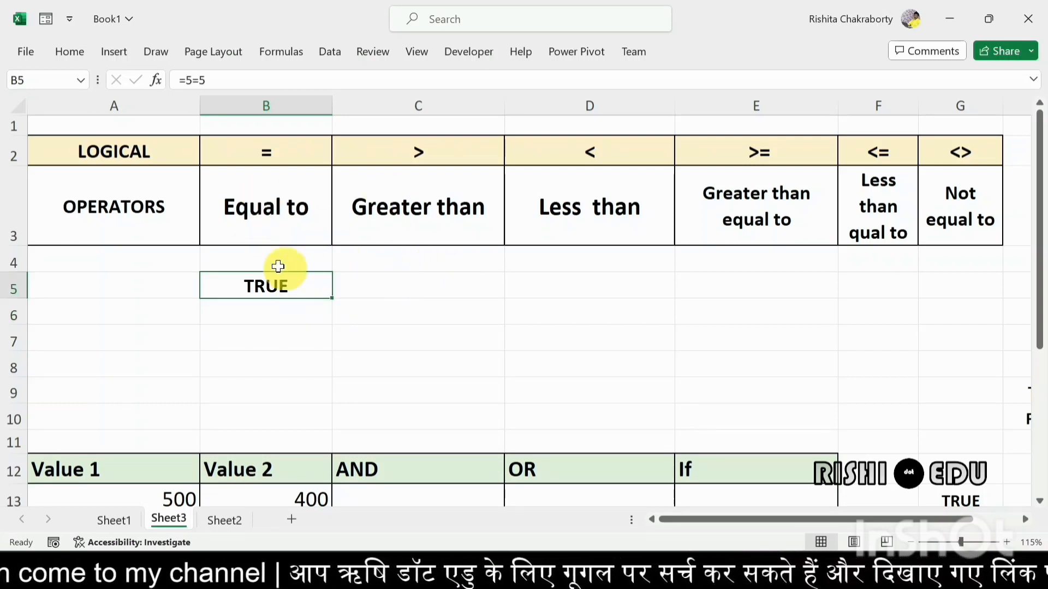
Enter the comparison =5>3 in cell C5, under the "Greater than" heading
left_click(394, 285)
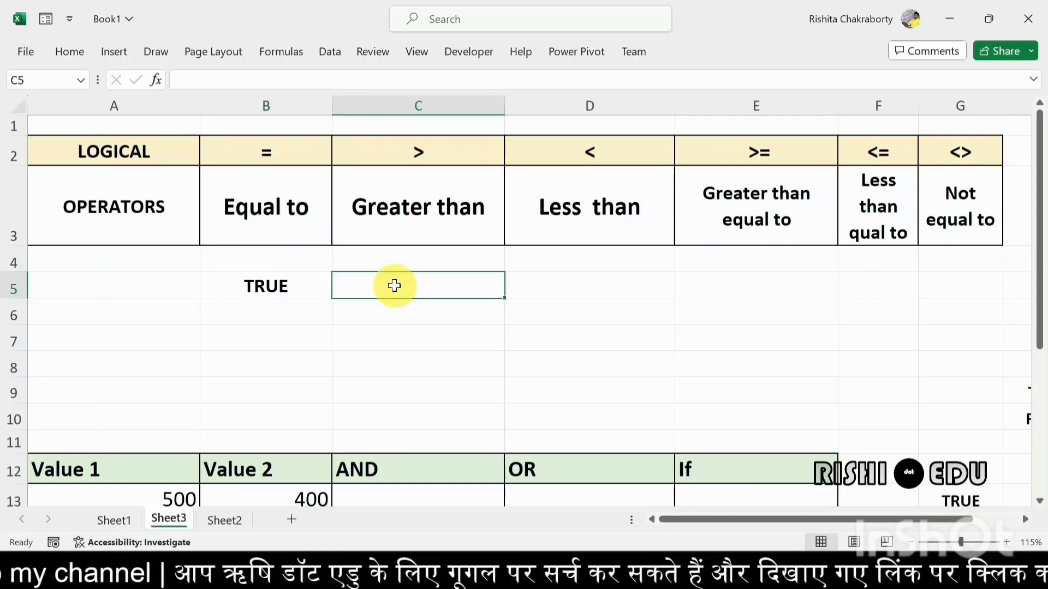
type("=5")
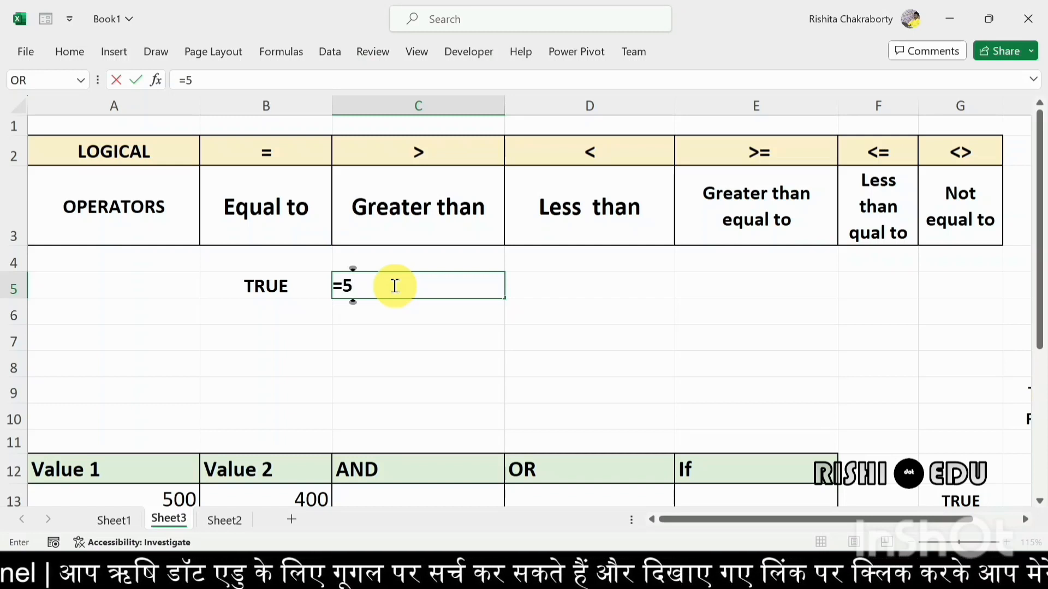
type(">3")
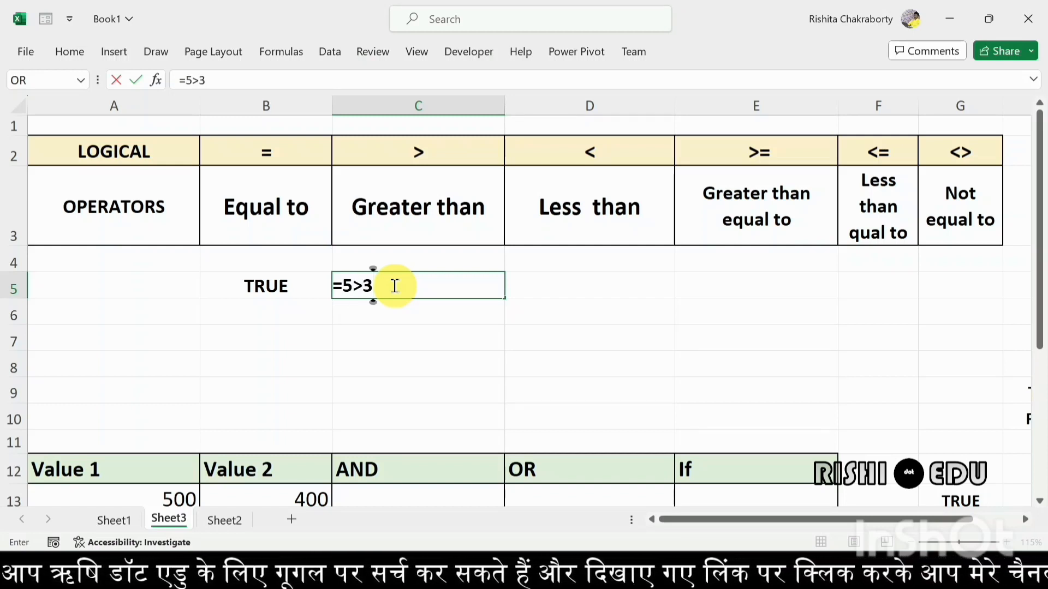
key("Return")
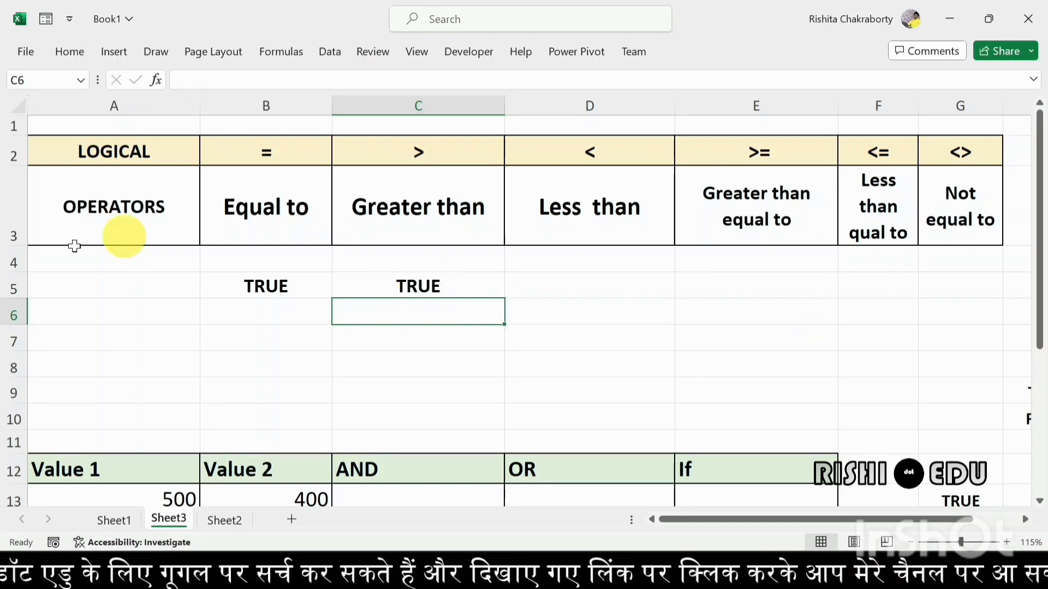
Enter the comparison =8<12 in cell D5, under the "Less than" heading
left_click(570, 280)
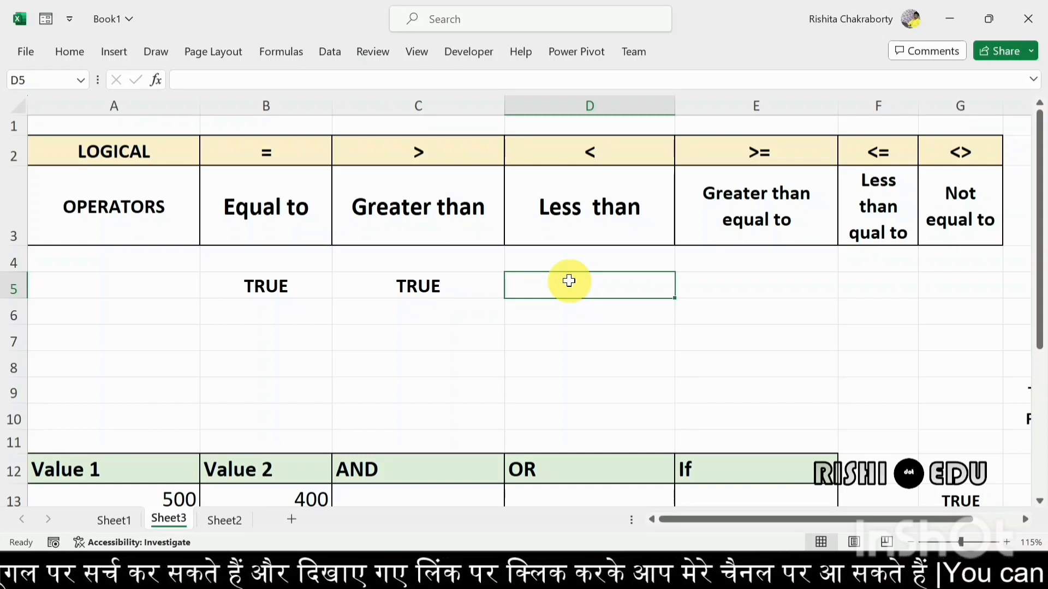
type("=8")
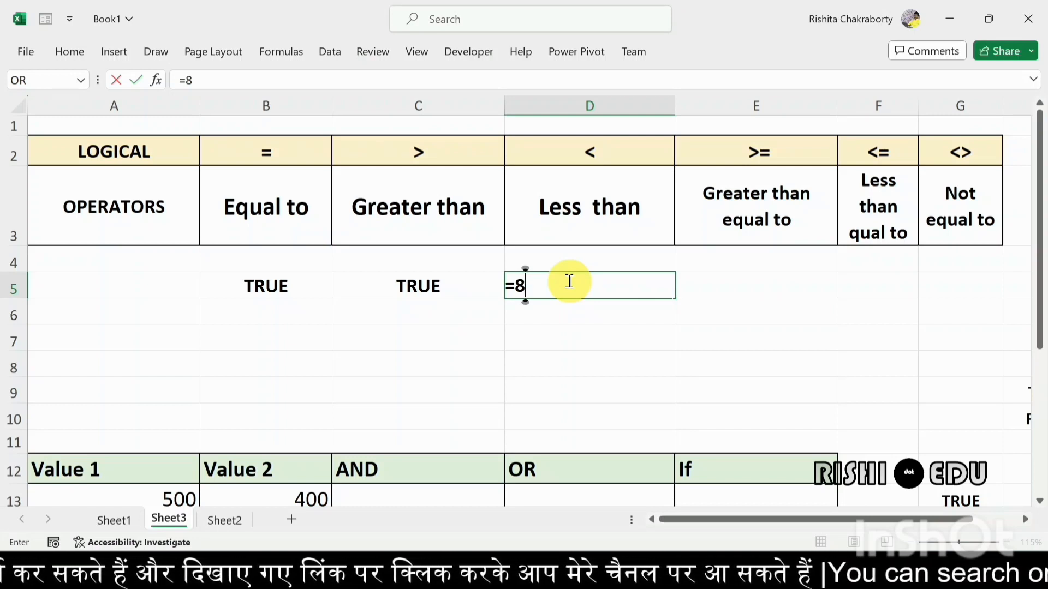
type("<12")
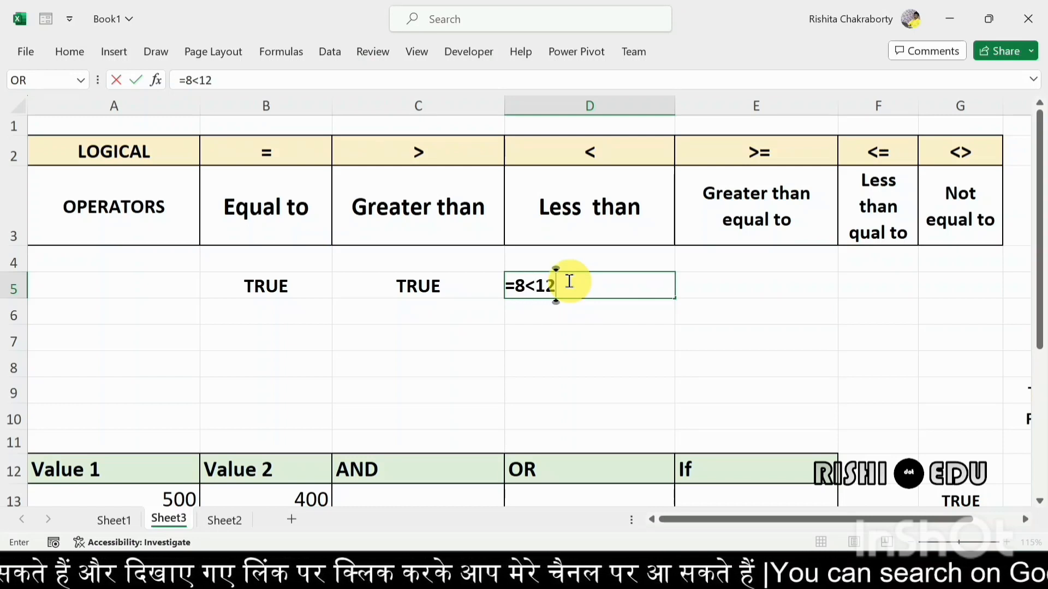
key("Return")
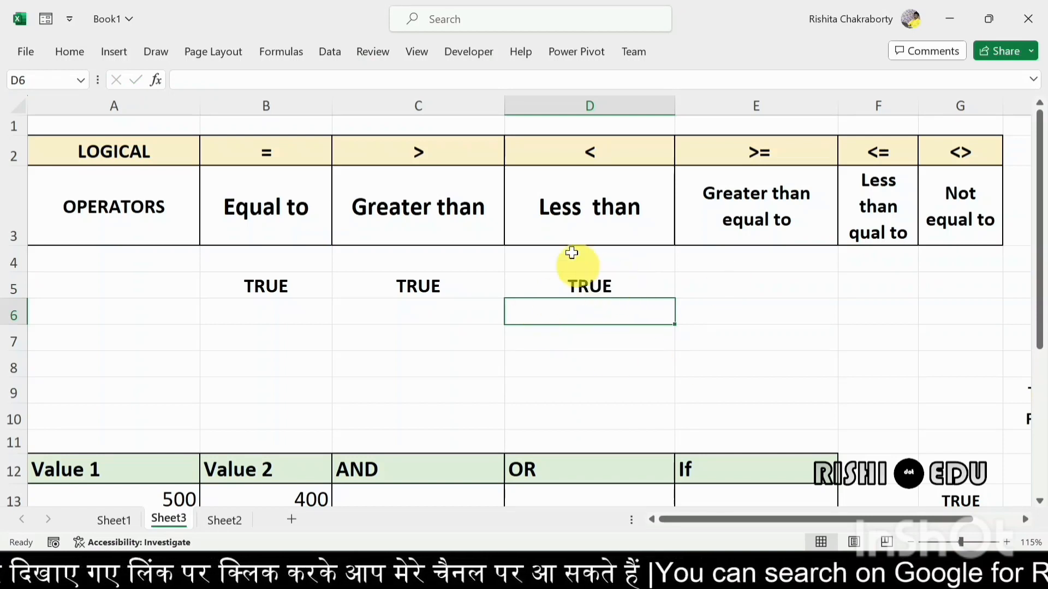
Enter the comparison =6>=6 in cell E5, under the "Greater than equal to" heading
double_click(740, 284)
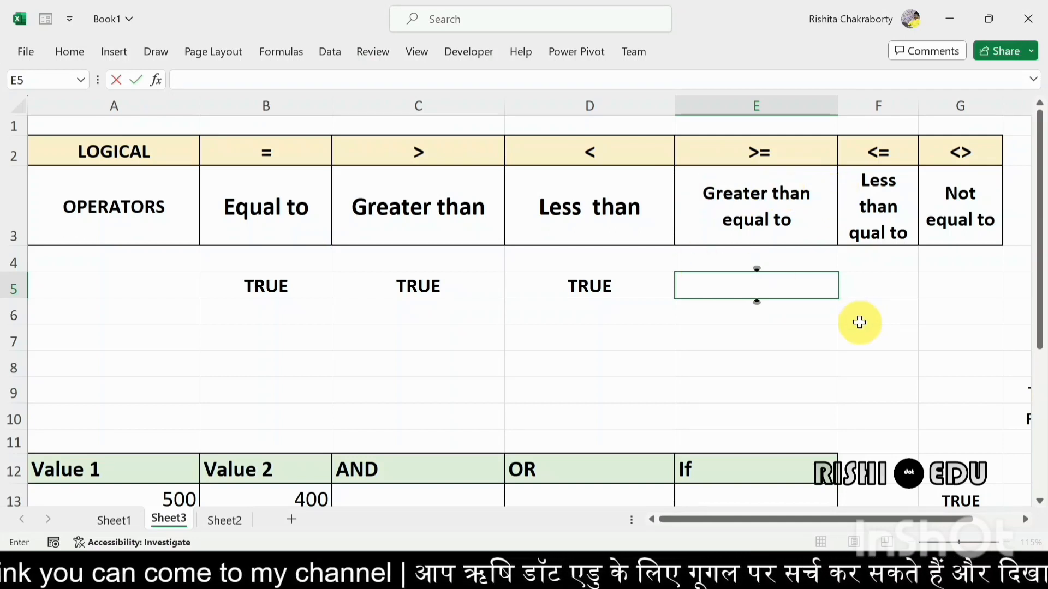
type("=")
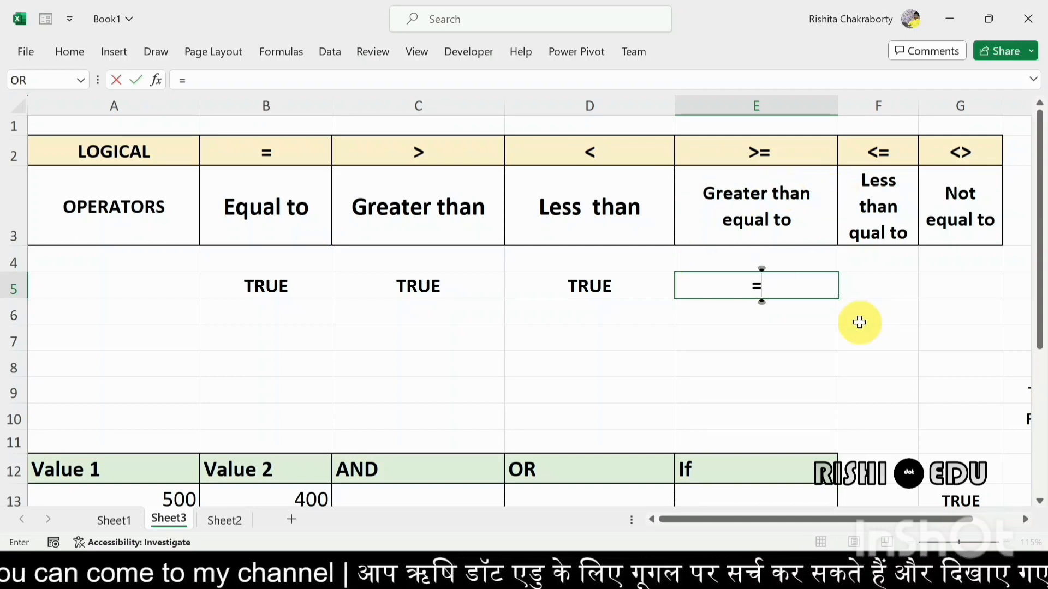
type("6")
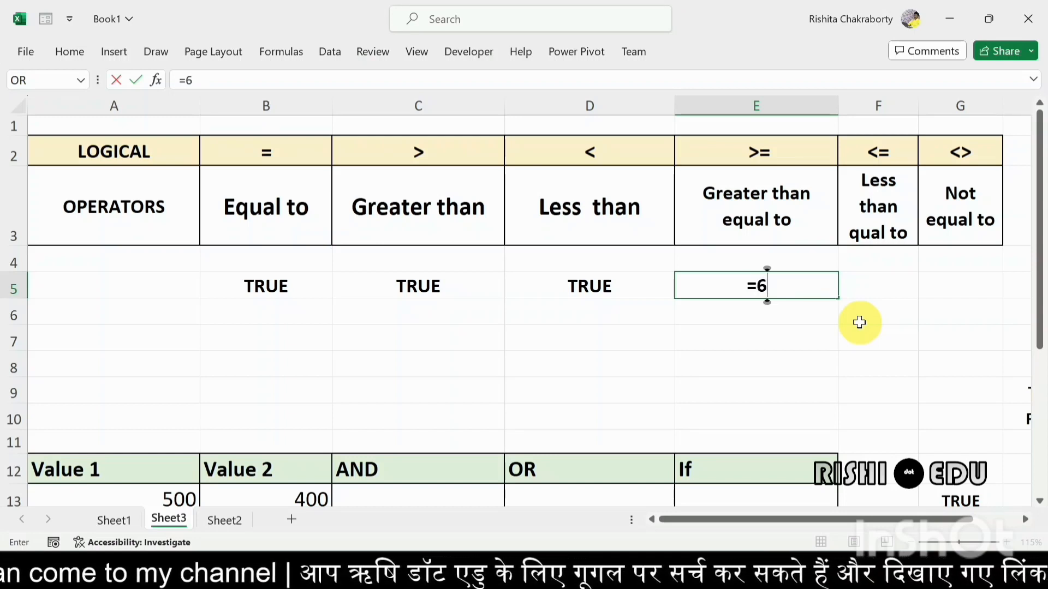
type(">")
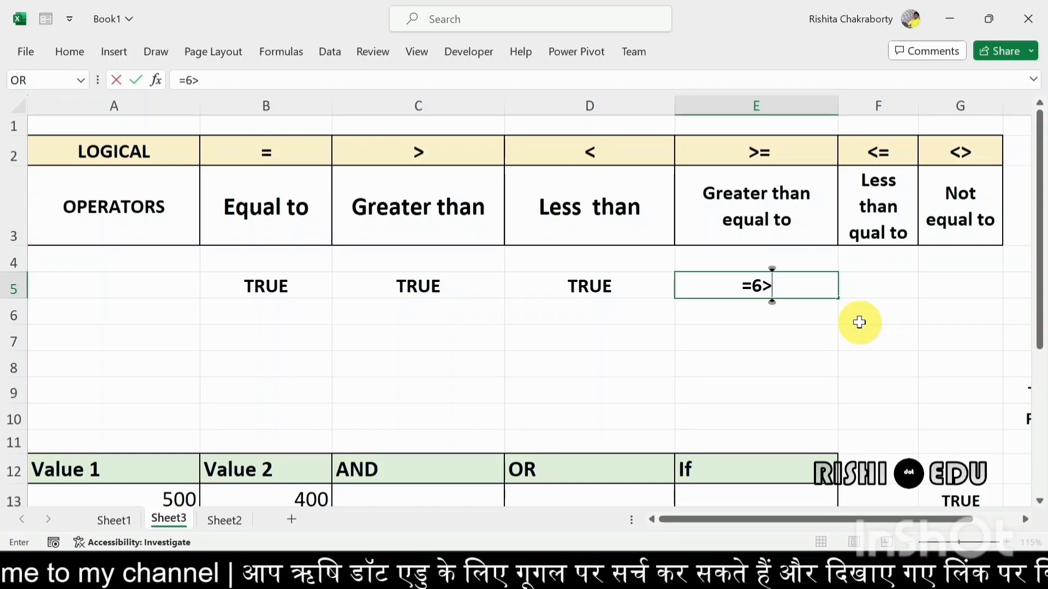
type("=")
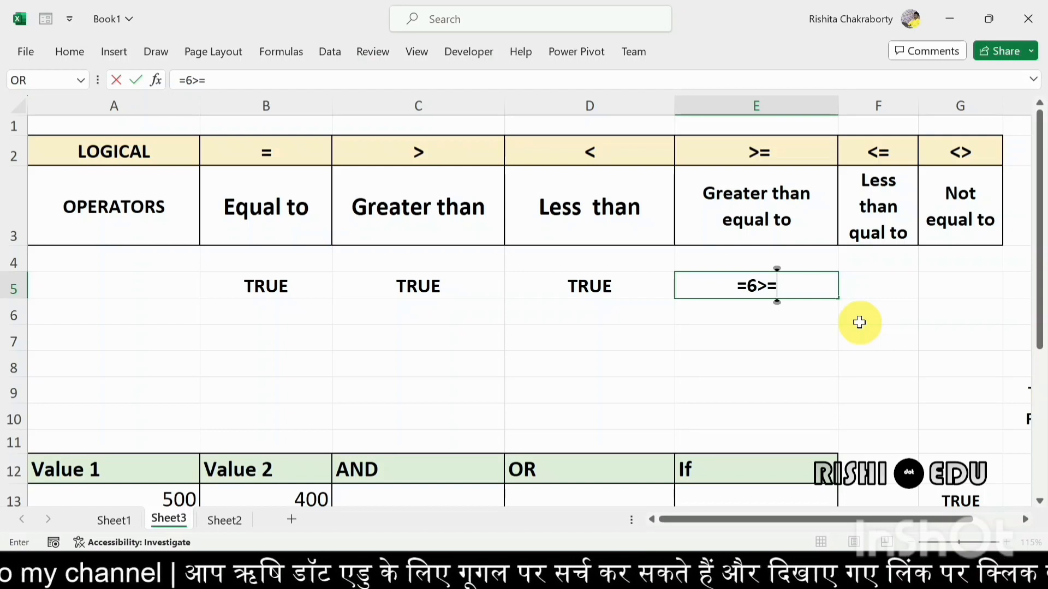
type("5")
key("BackSpace")
type("6")
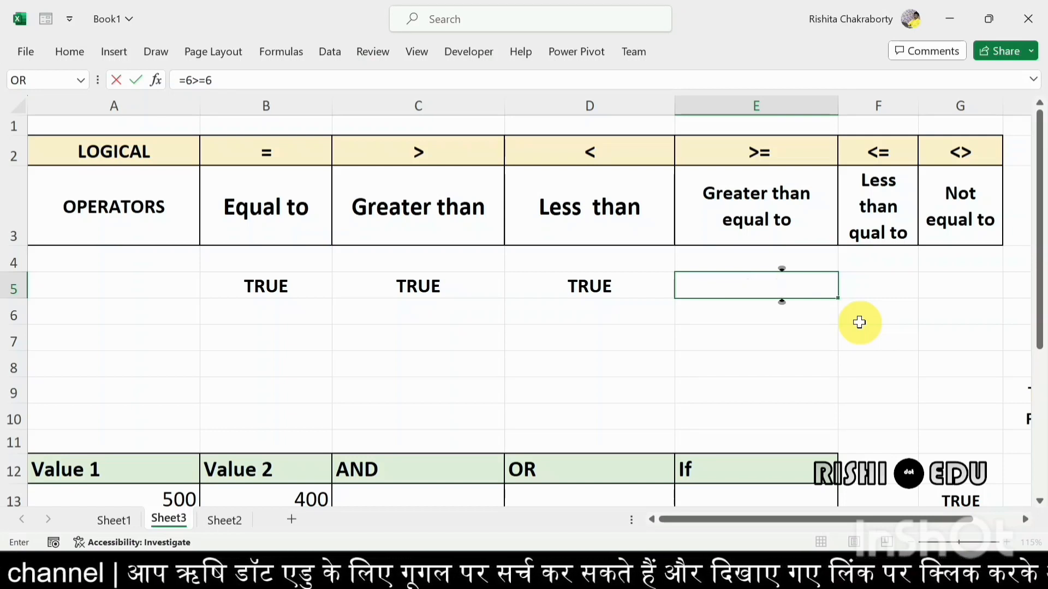
key("Return")
left_click(795, 286)
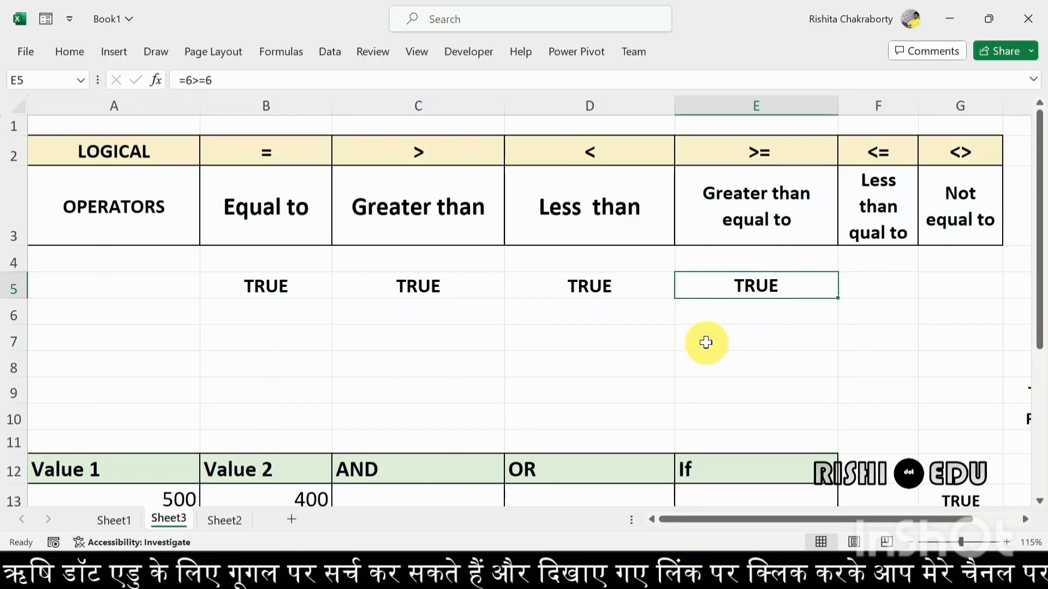
Enter the sample values 6 in cell D7 and 5 in cell E7
left_click(615, 343)
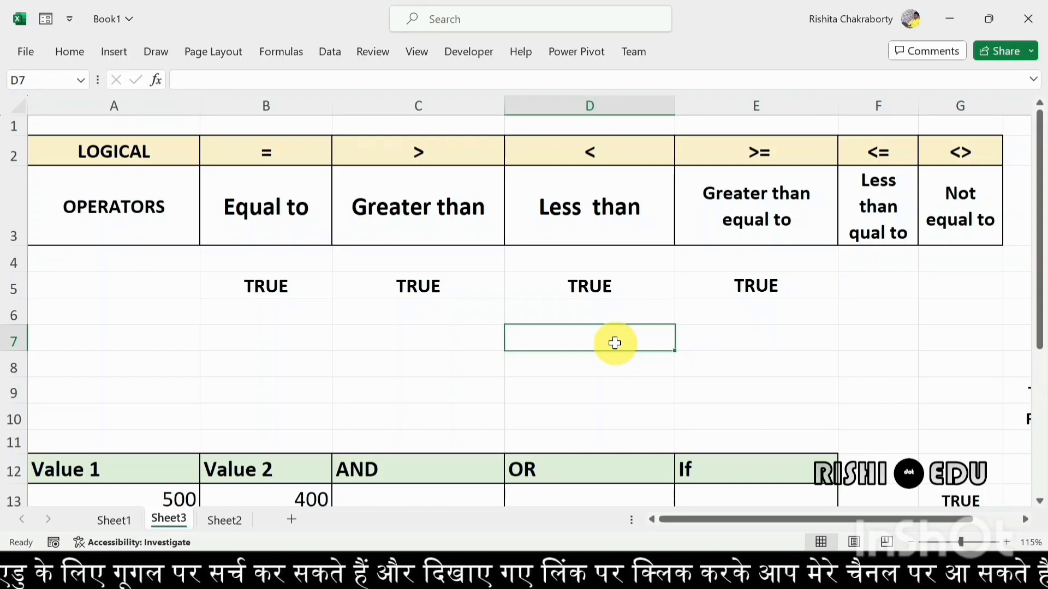
type("6")
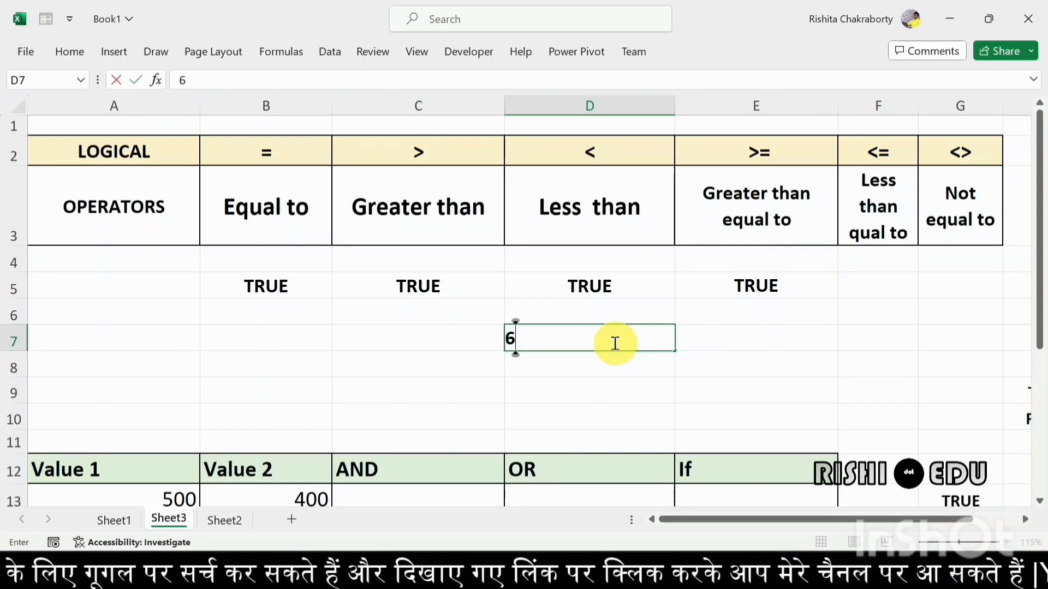
left_click(713, 341)
type("5")
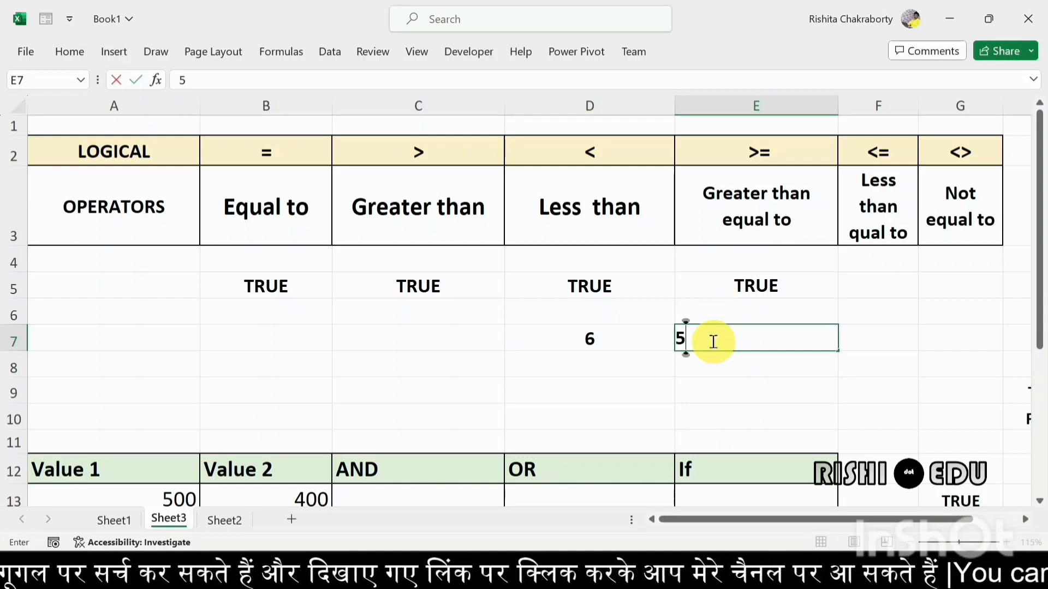
Enter the formula =D7>=E7 in cell F7 to compare the two sample values
left_click(868, 336)
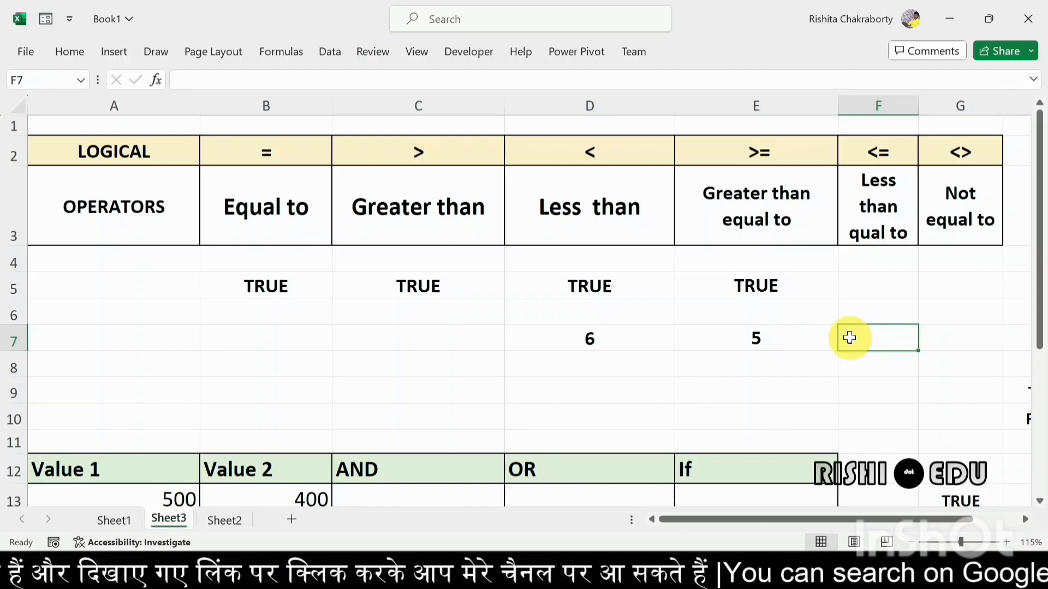
type("=")
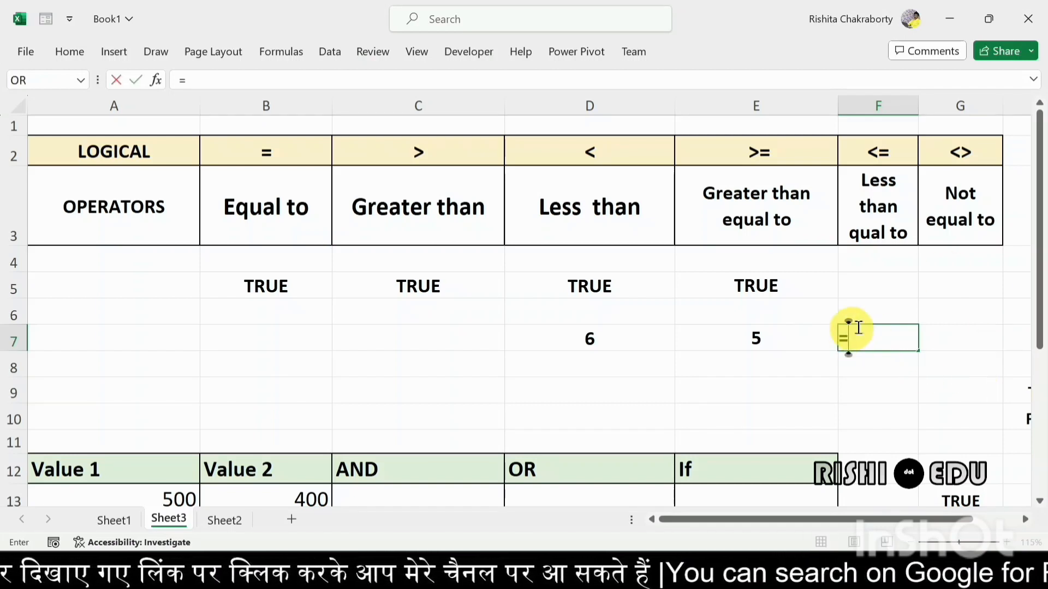
left_click(593, 341)
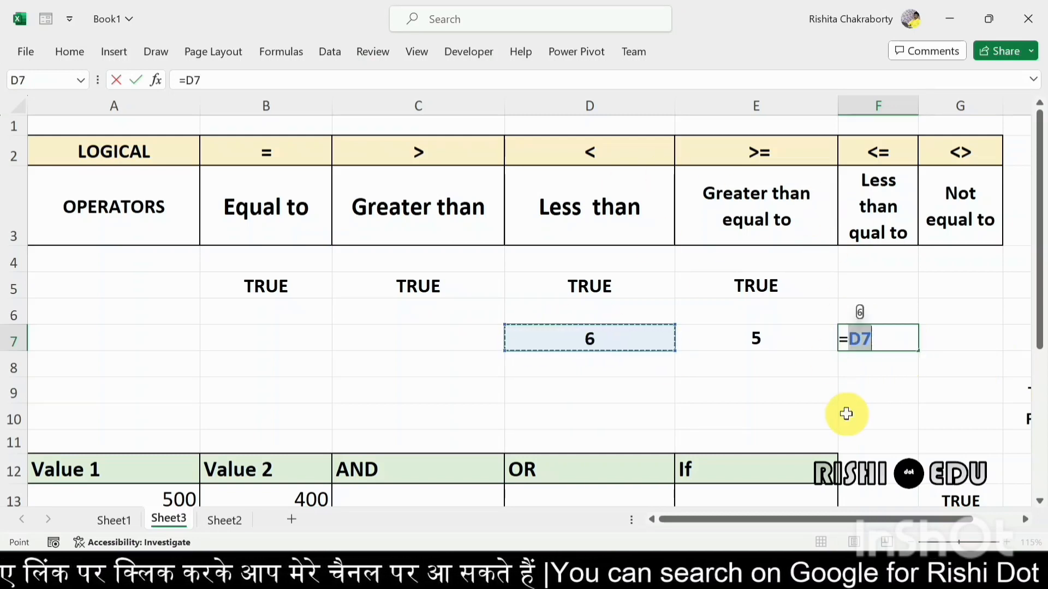
type(">")
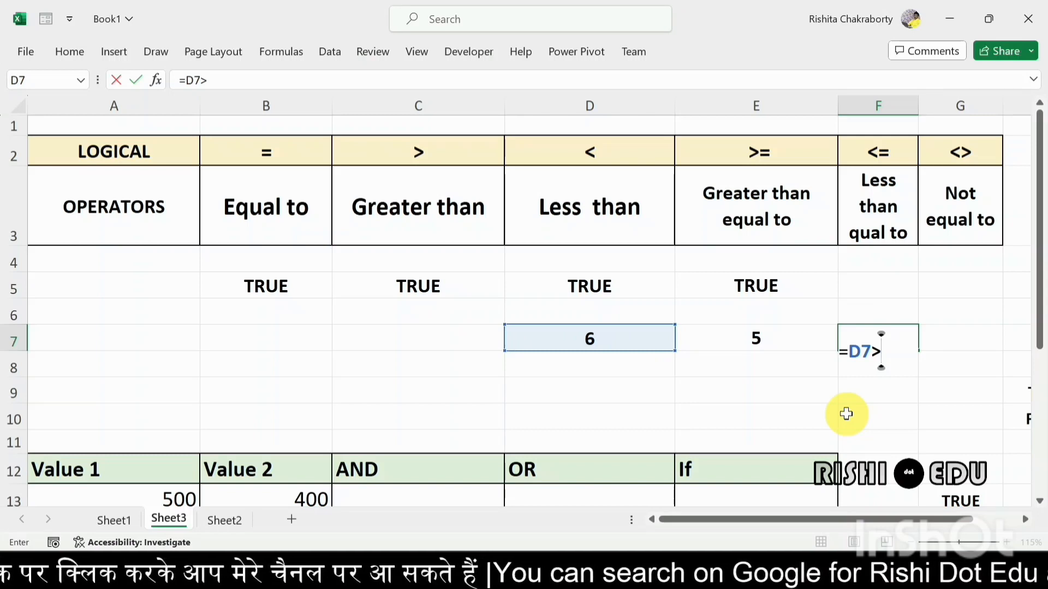
type("=")
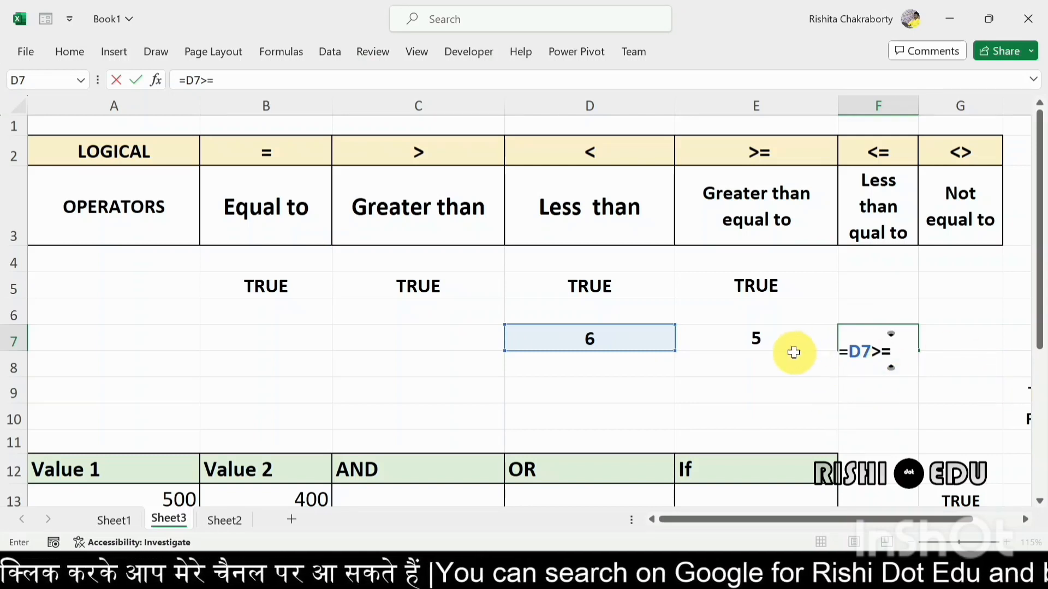
left_click(783, 340)
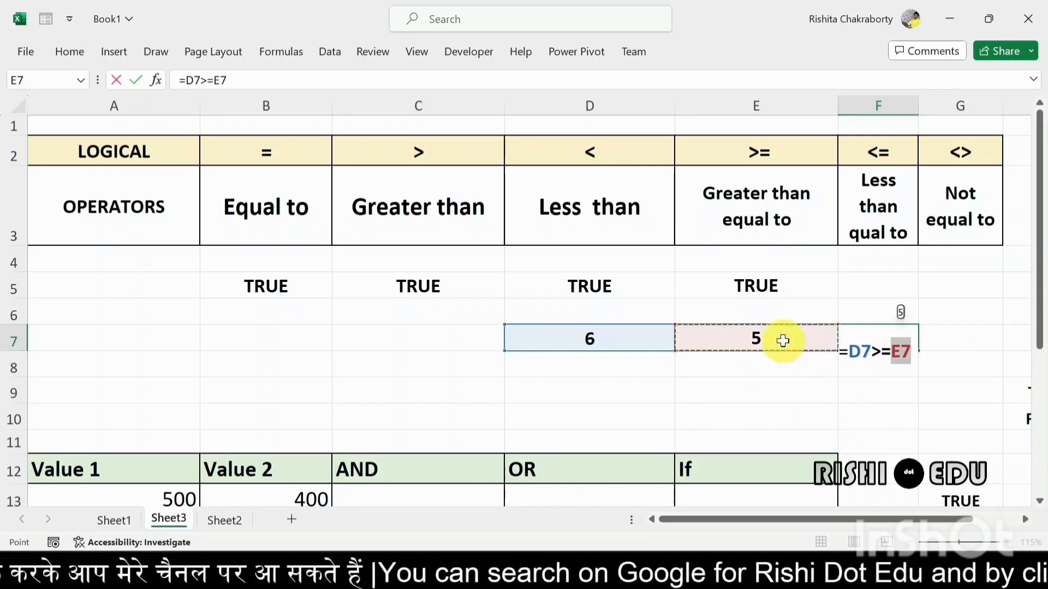
key("Return")
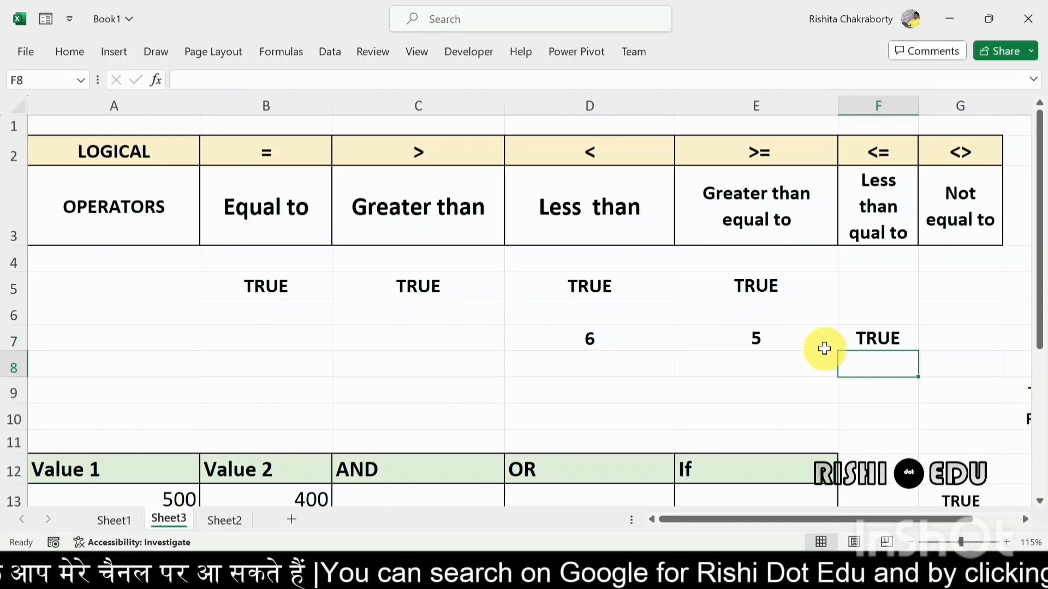
Clear the sample values and the comparison formula from cells D7:F7
left_click(880, 339)
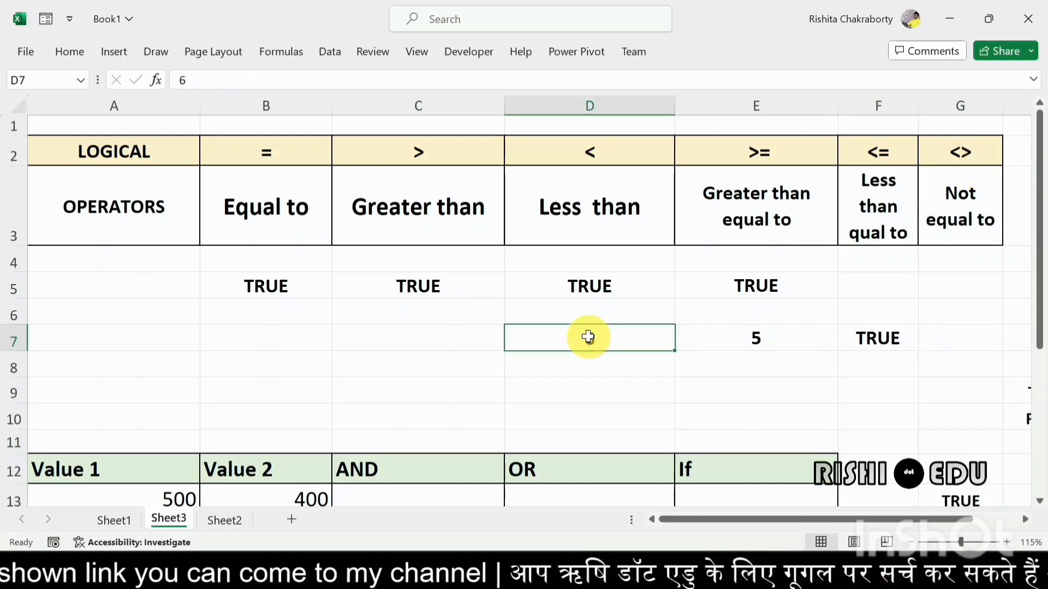
left_click_drag(589, 337, 860, 335)
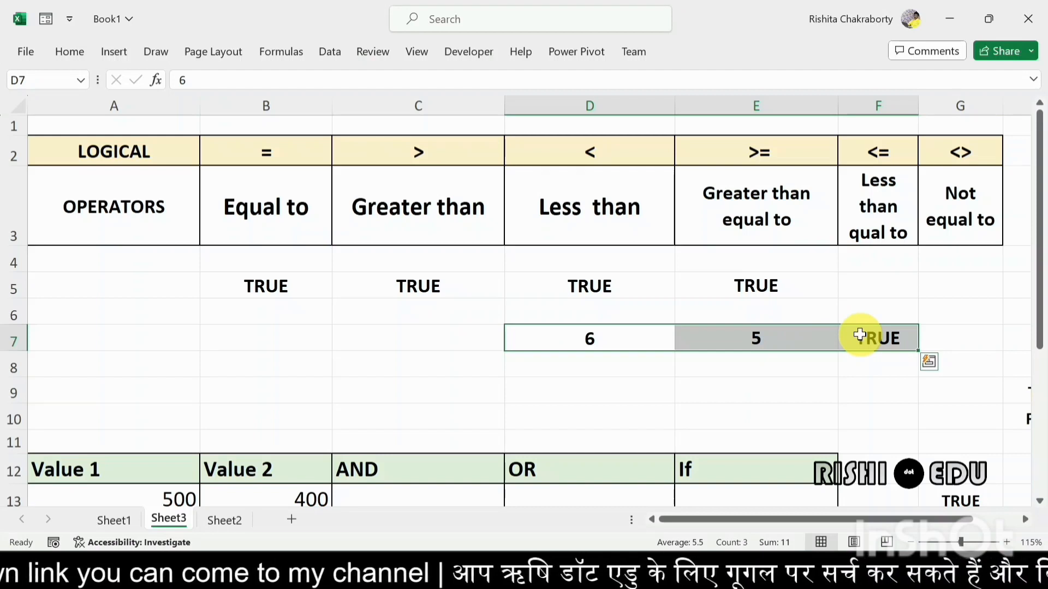
key("Delete")
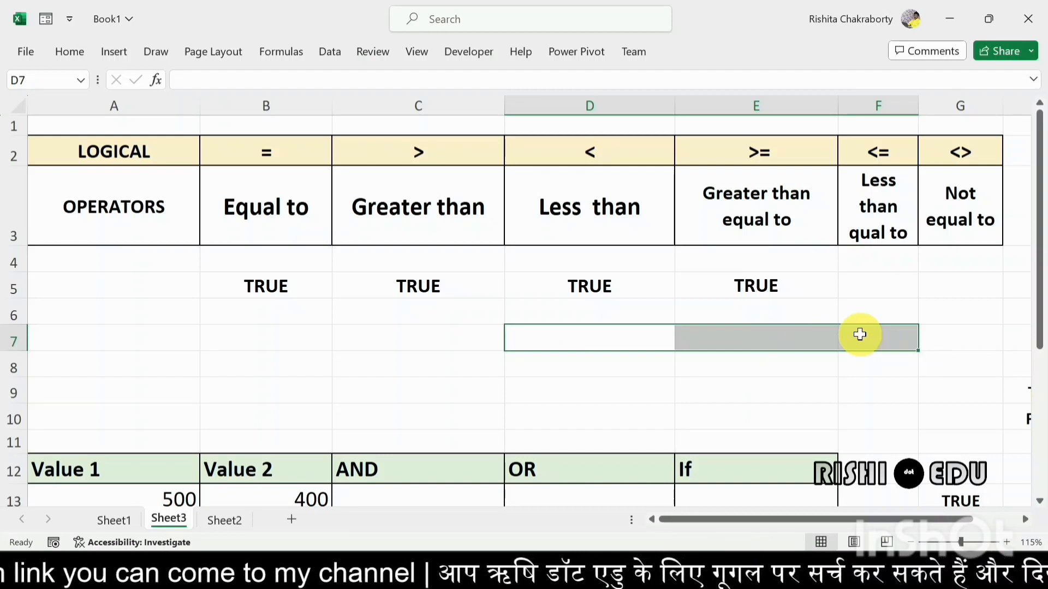
Enter the sample values 5 in cell D7 and 4 in cell E7
double_click(611, 344)
type("5")
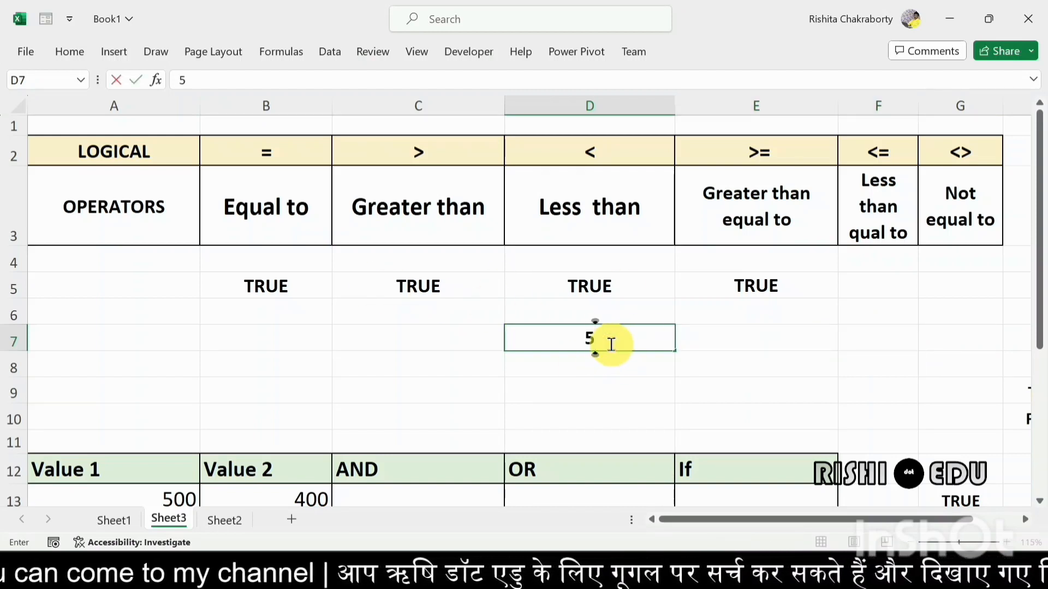
left_click(717, 339)
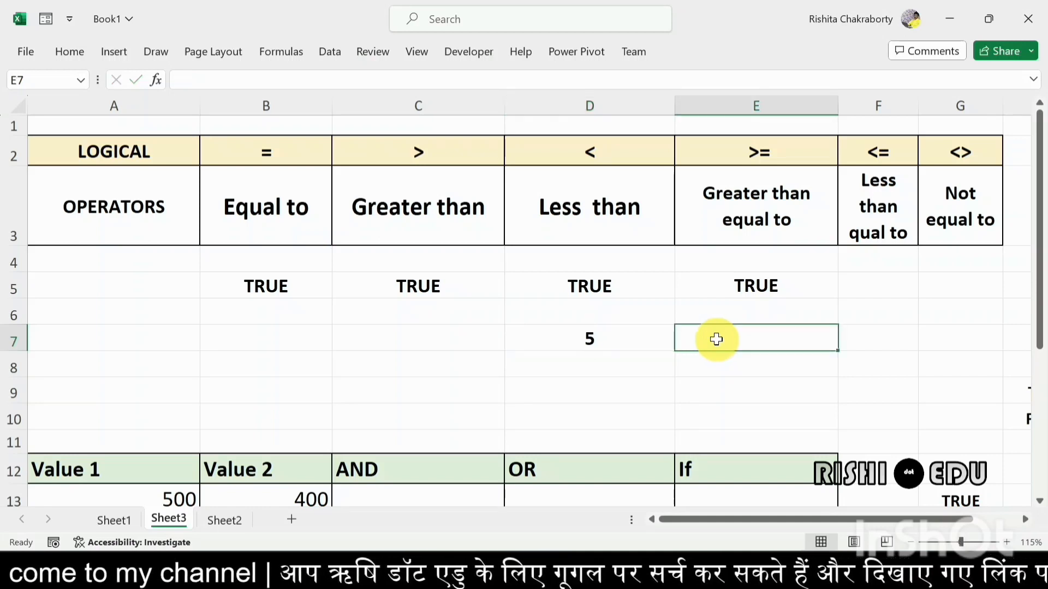
type("4")
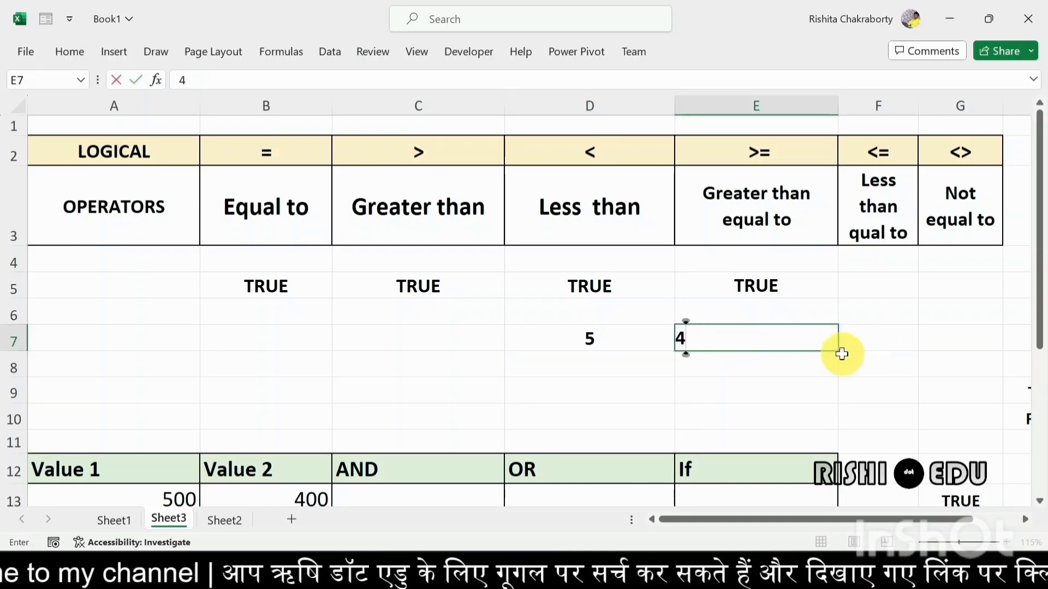
Enter the formula =D7<>E7 in cell F7 to test whether the two sample values are not equal
double_click(856, 342)
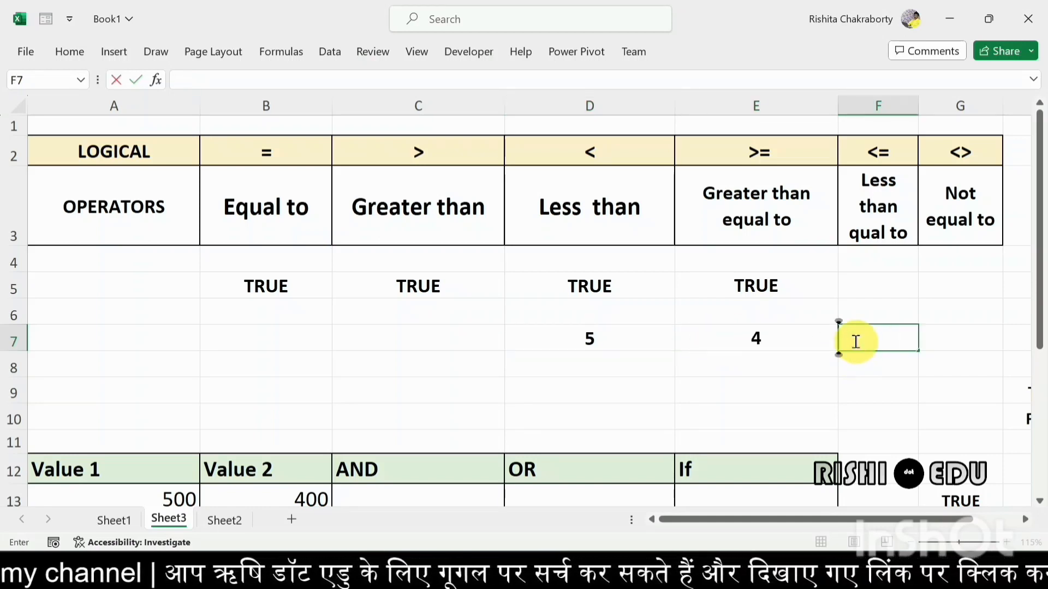
type("=")
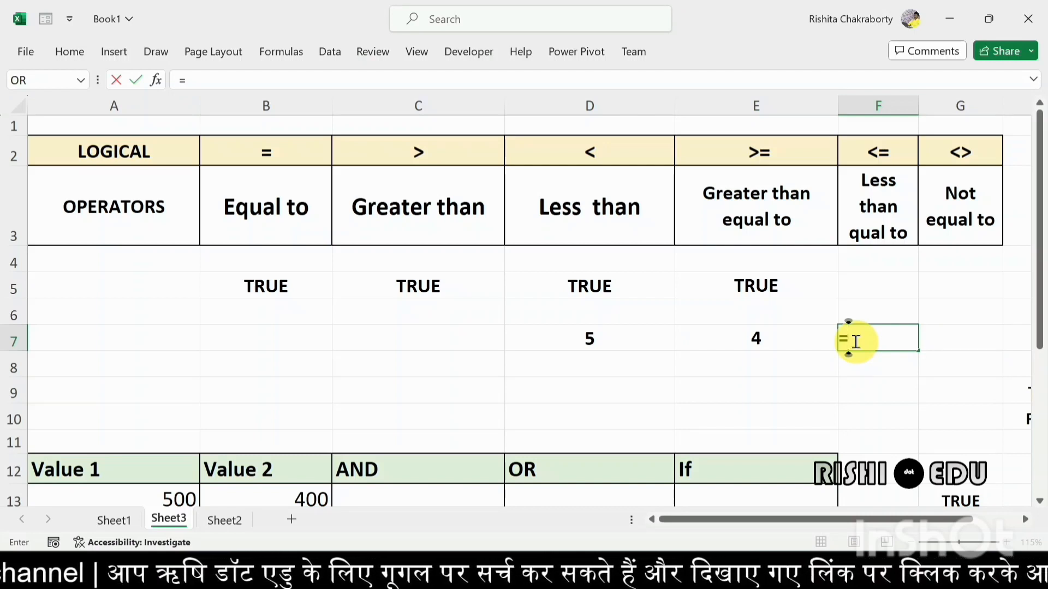
left_click(624, 329)
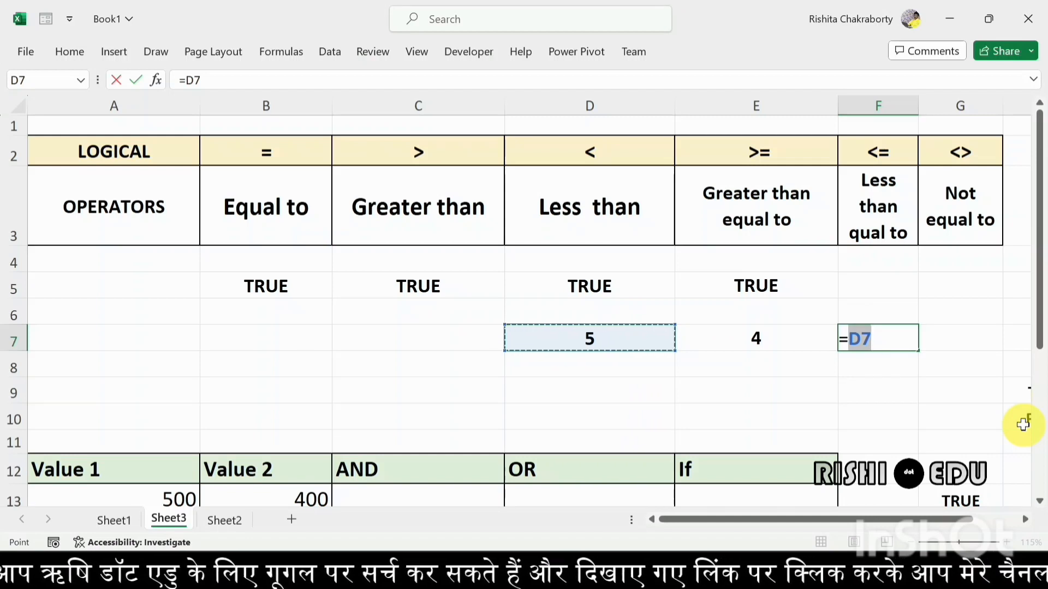
type("<>")
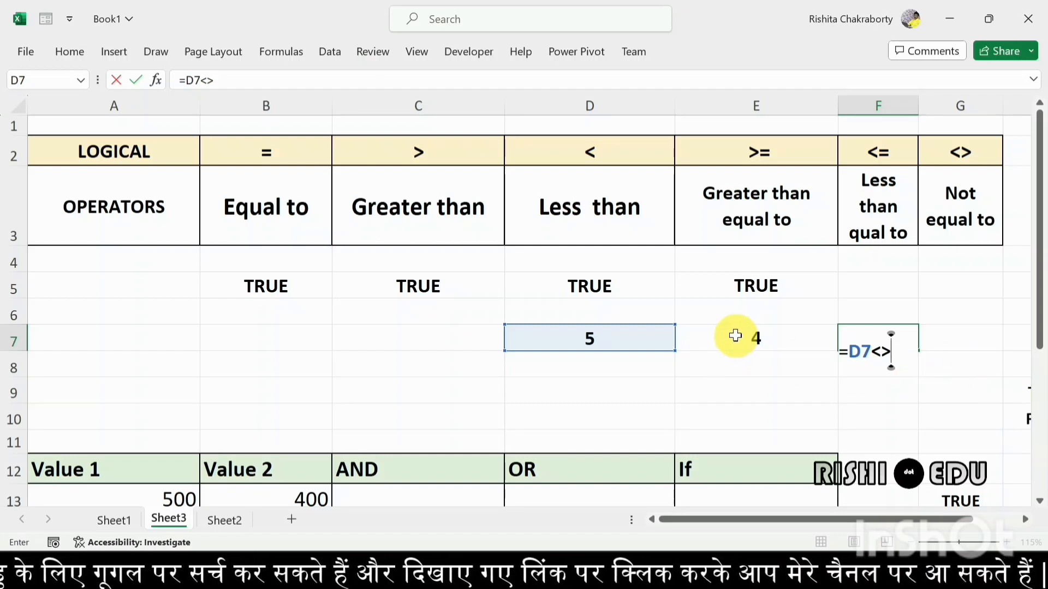
left_click(732, 335)
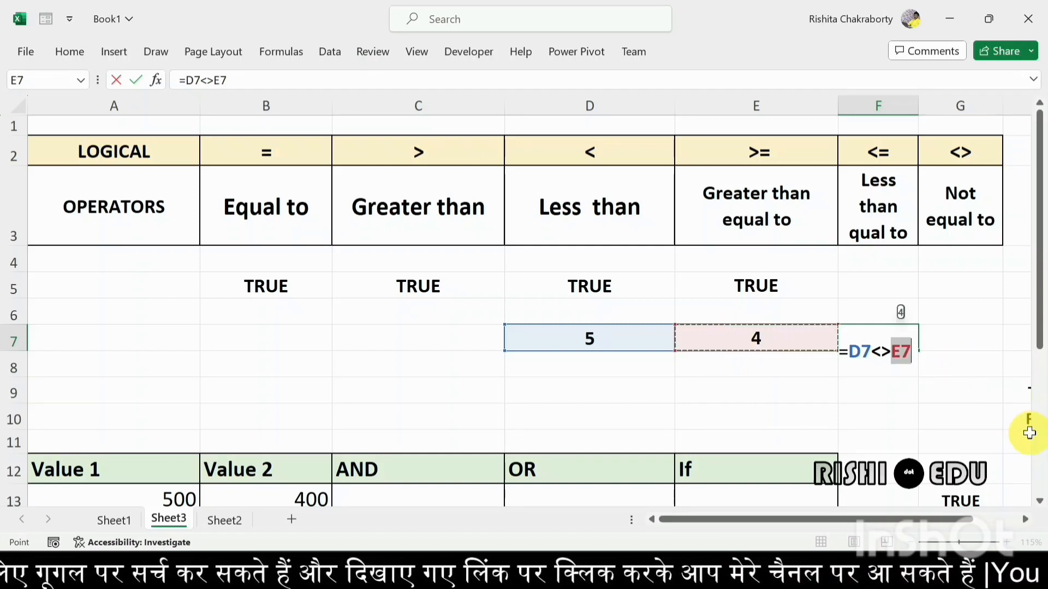
key("Return")
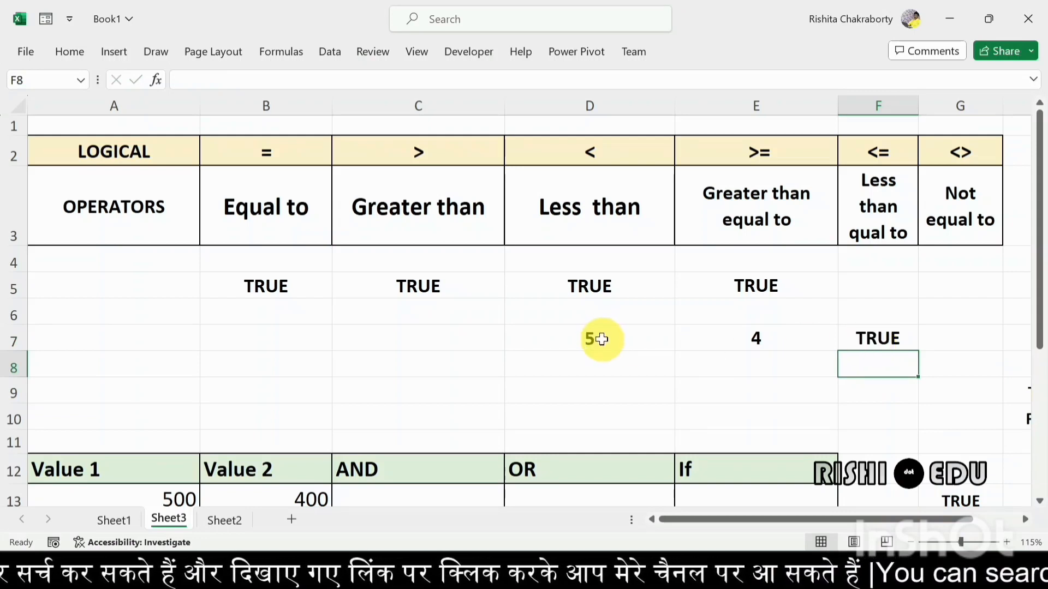
Clear the comparison formulas and sample values from cells B5:F7
left_click(746, 343)
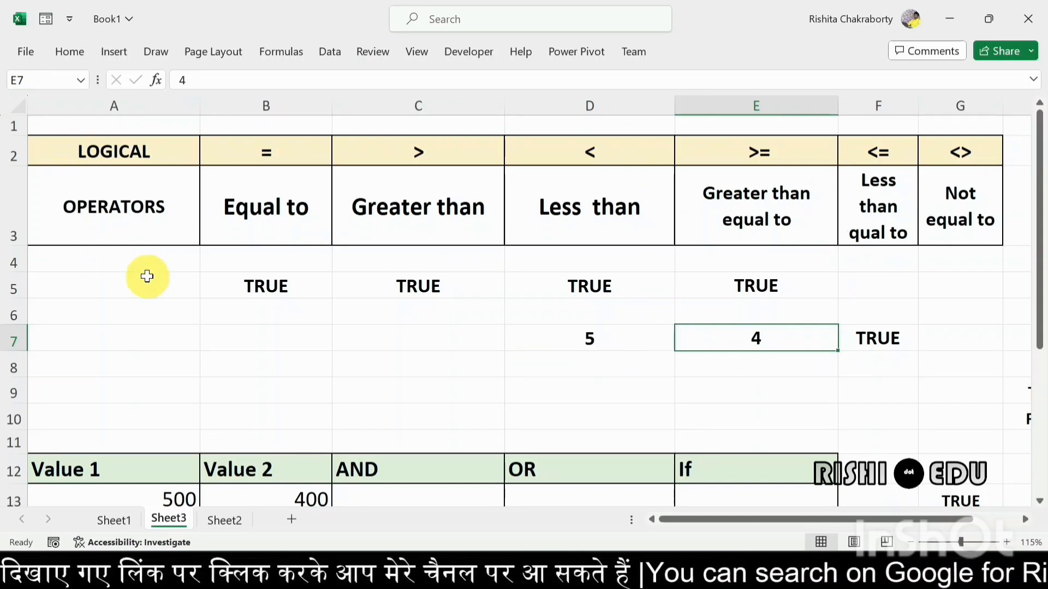
left_click_drag(218, 287, 900, 340)
key("Delete")
Inspect the SUM formula in cell H11 that adds the two logical values above it
left_click_drag(1039, 316, 1040, 423)
left_click_drag(809, 521, 907, 506)
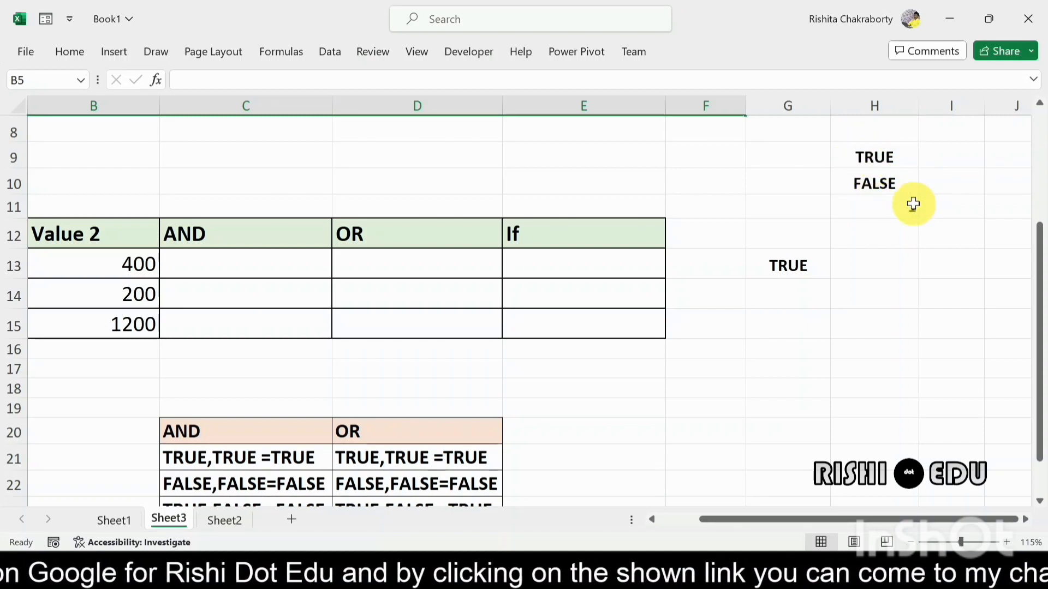
double_click(890, 207)
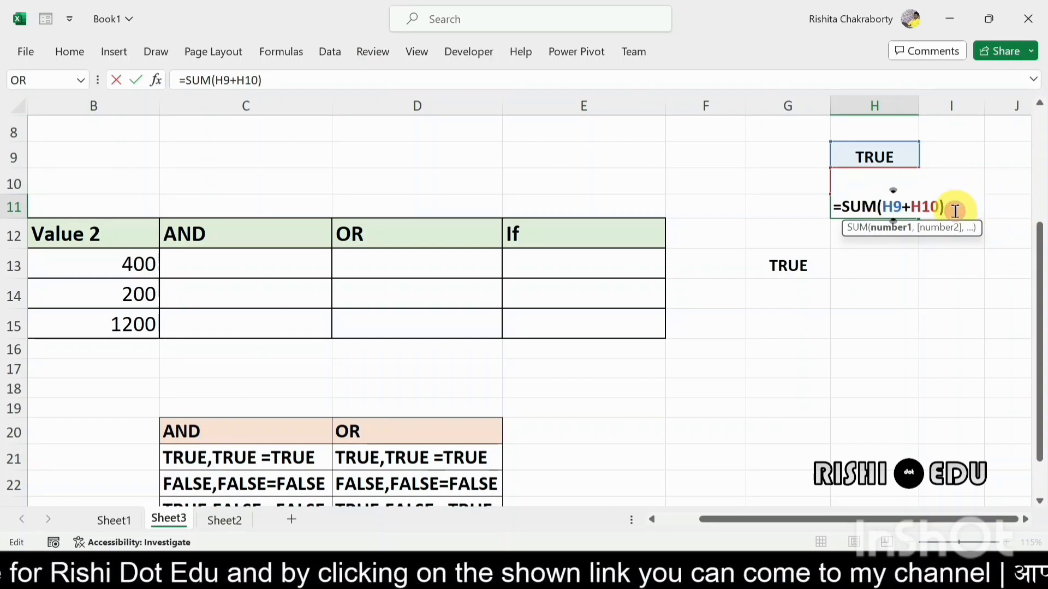
left_click(954, 211)
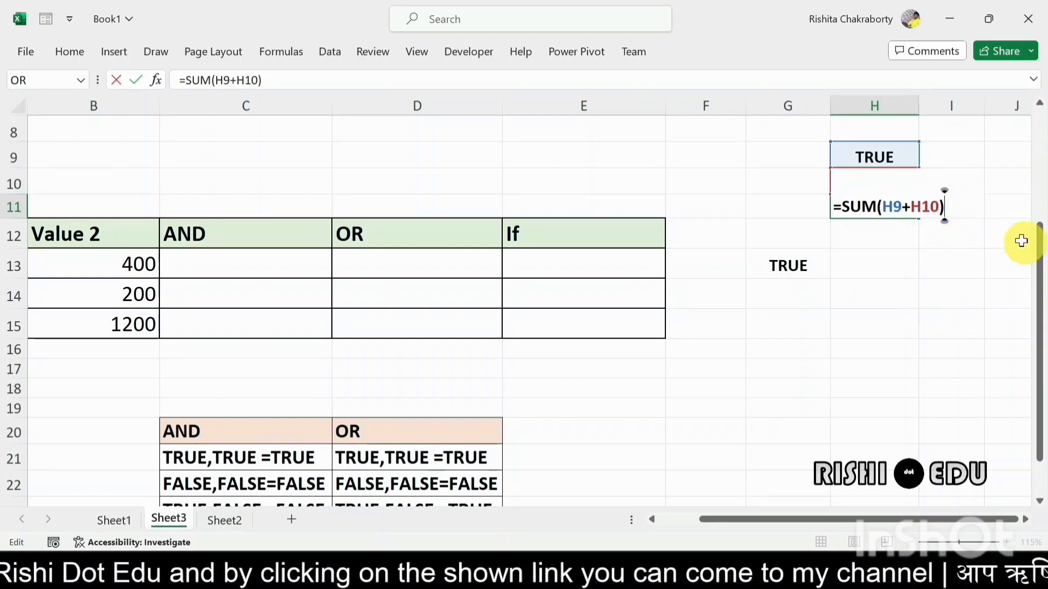
key("Return")
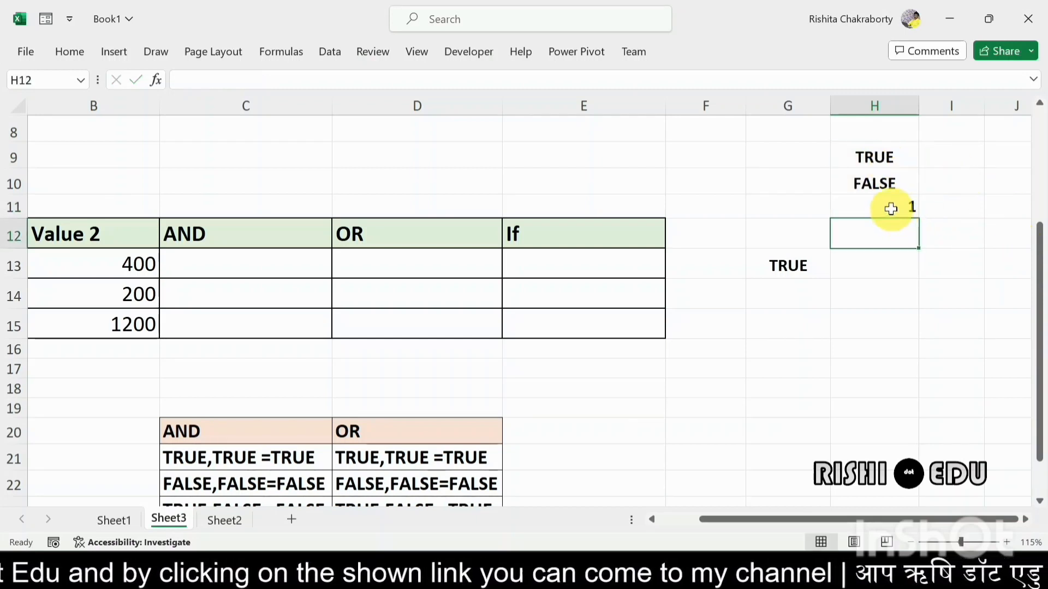
Replace the logical value in cell H10 with TRUE
left_click(821, 285)
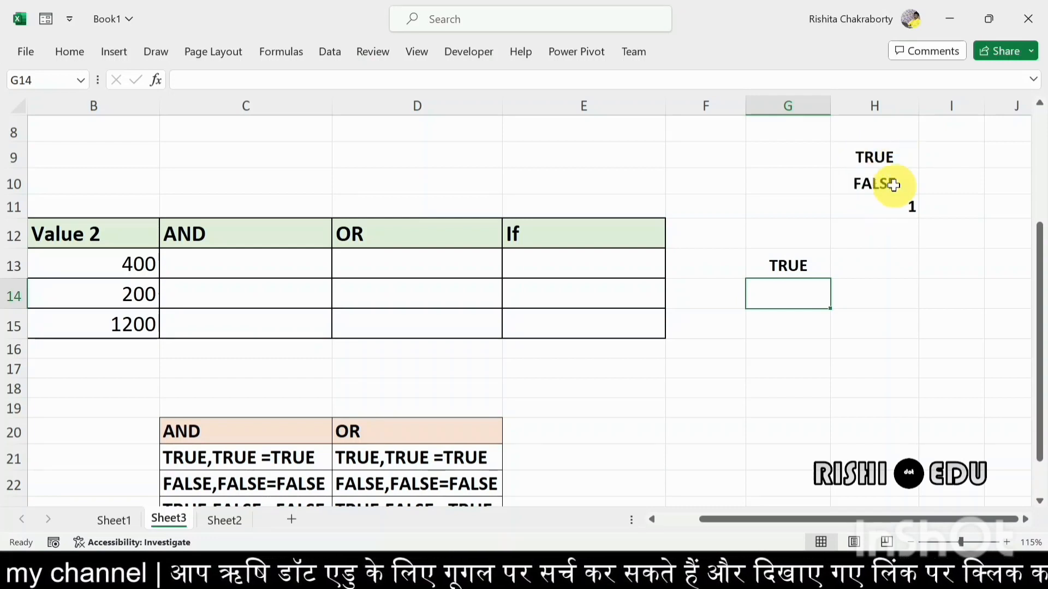
left_click(885, 186)
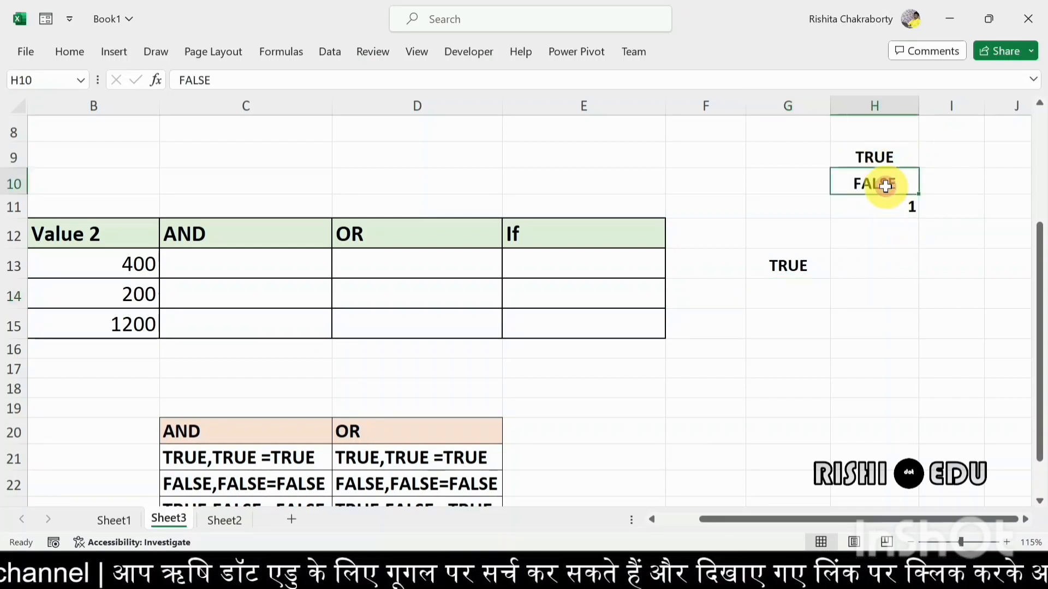
key("BackSpace")
key("BackSpace")
key("BackSpace")
key("BackSpace")
key("BackSpace")
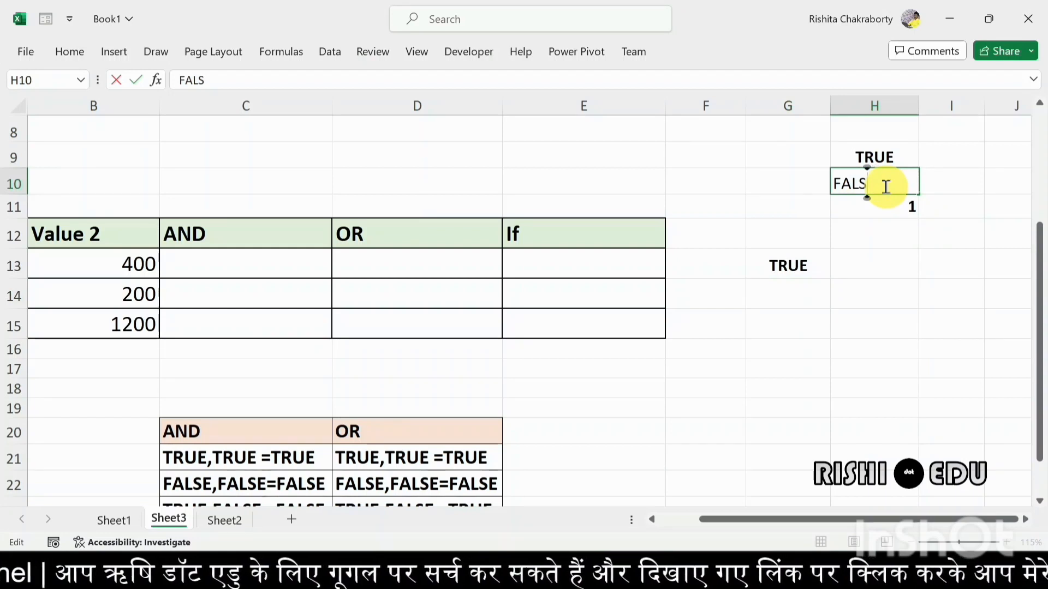
type("TRUE")
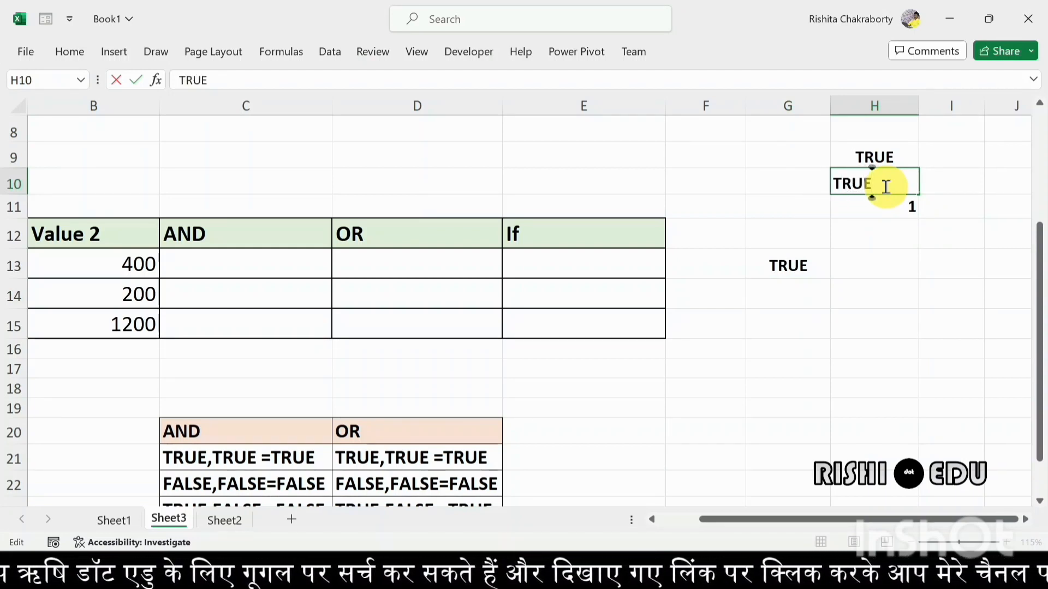
key("Return")
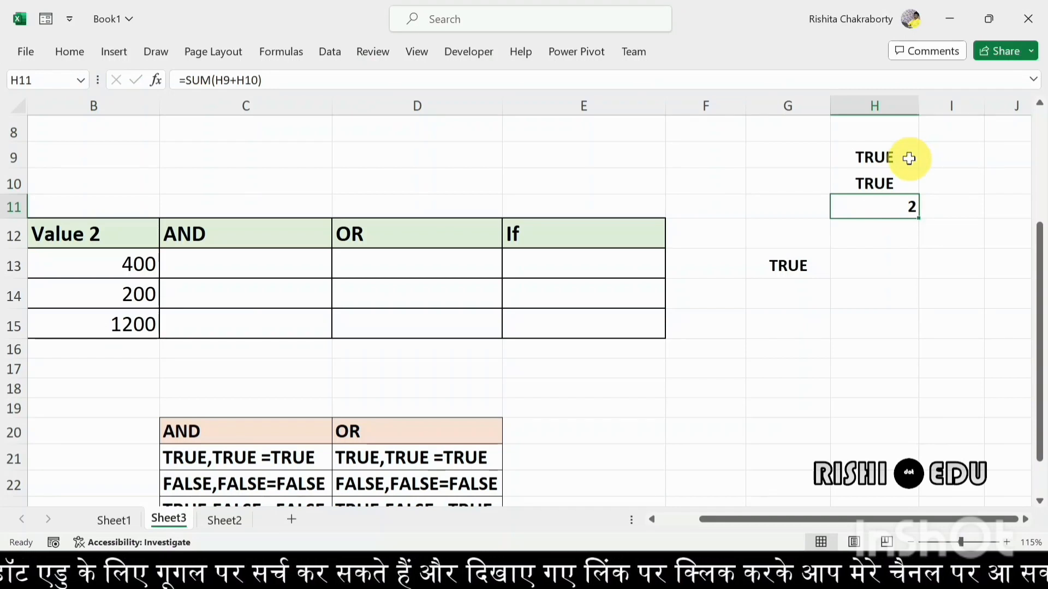
Start an AND formula in cell C13 of the value table, with A13>B13 as its first condition
left_click_drag(1041, 347, 1037, 218)
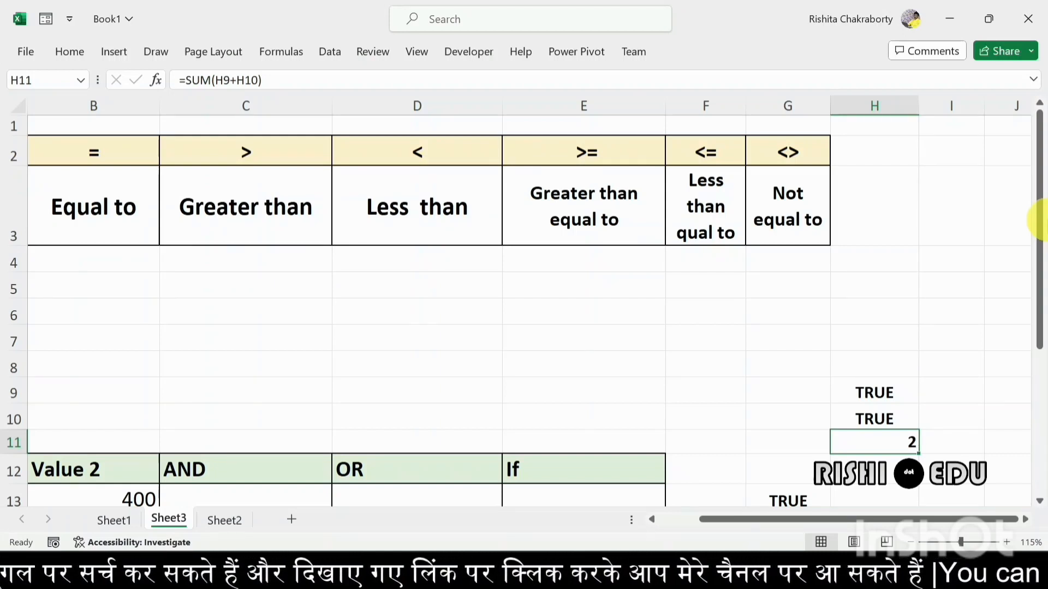
left_click_drag(1040, 225, 1037, 339)
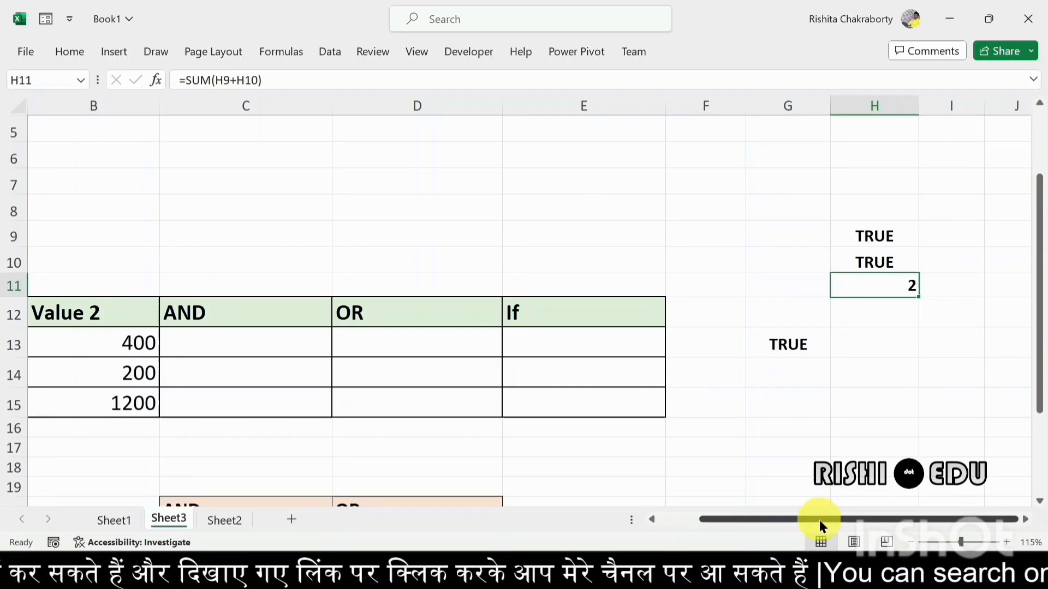
left_click_drag(820, 519, 668, 511)
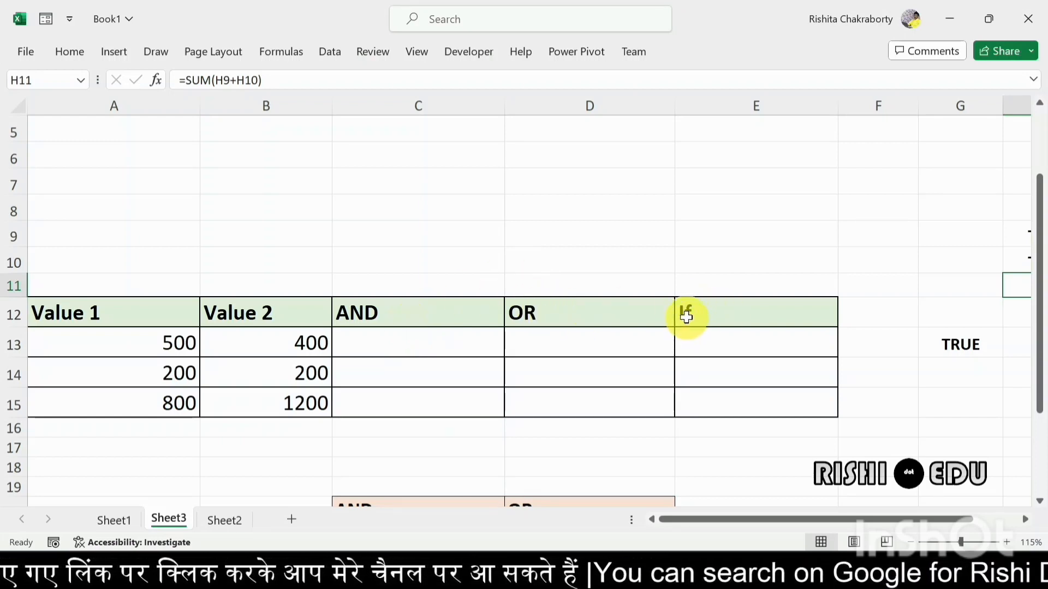
left_click_drag(1040, 264, 1042, 345)
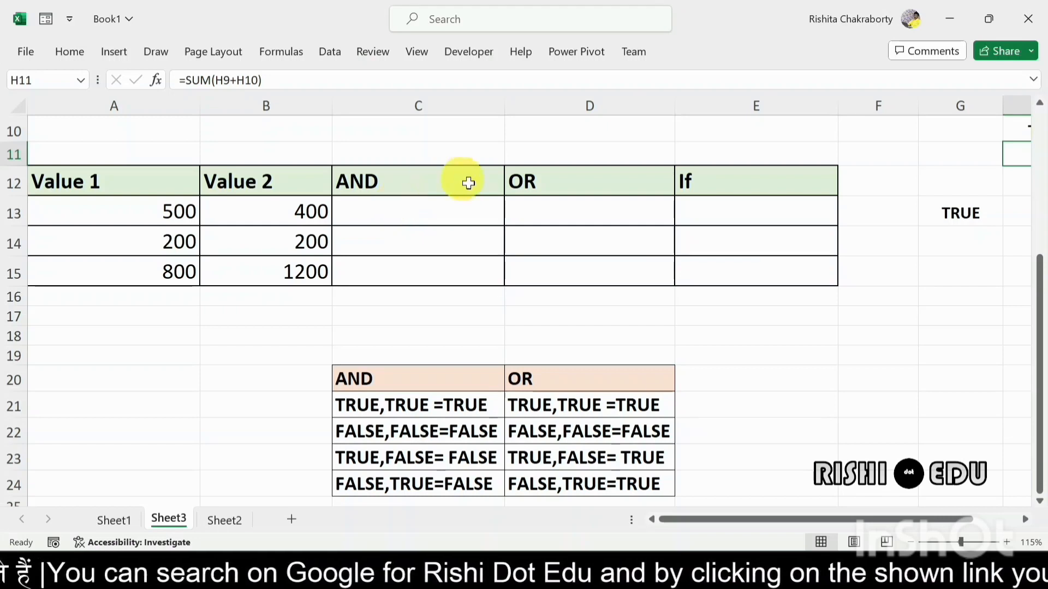
left_click(379, 207)
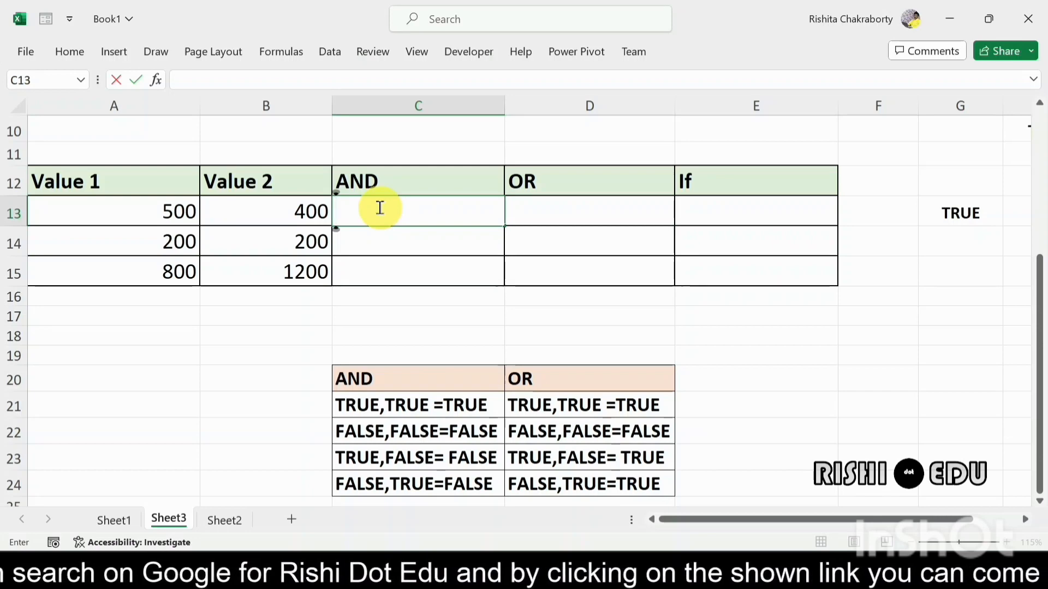
type("=")
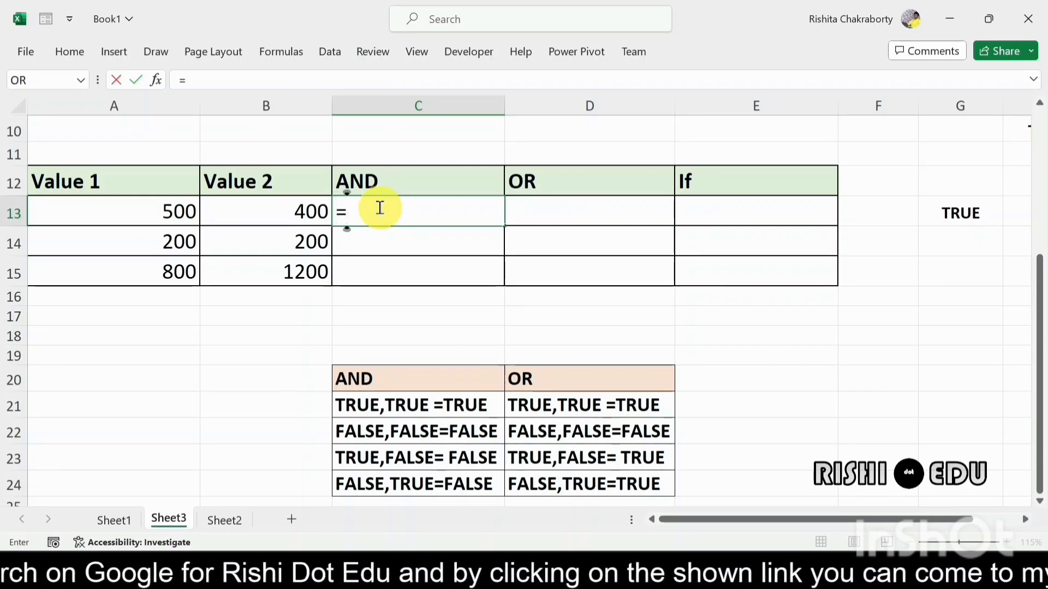
type("AND")
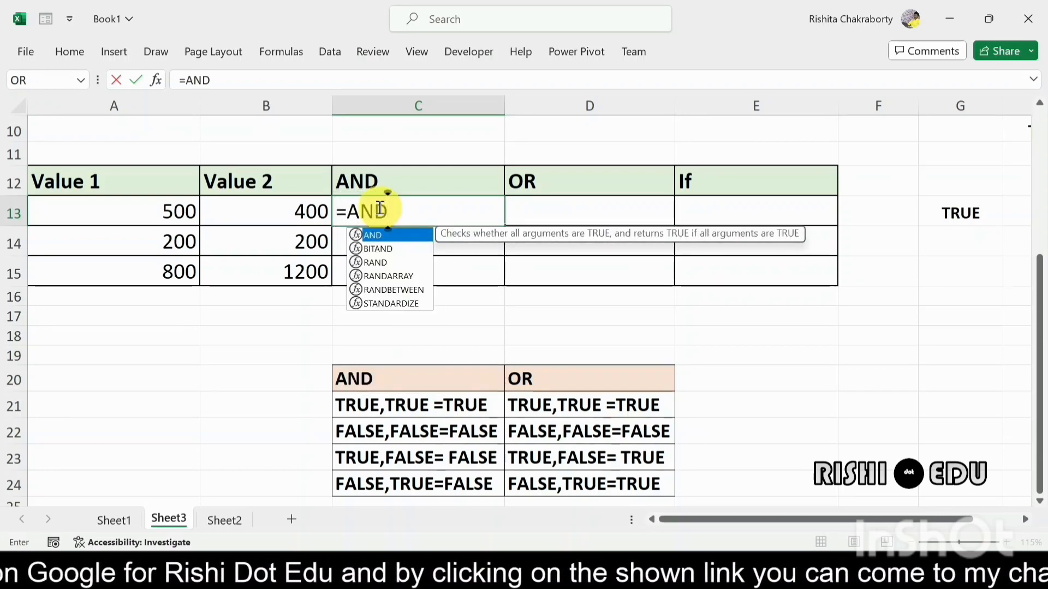
type("(")
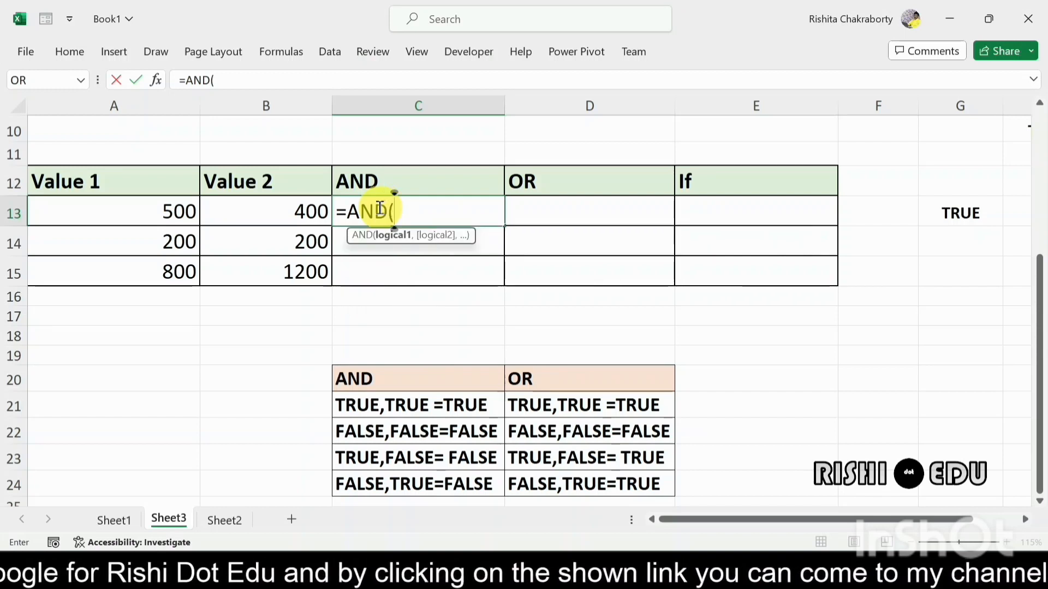
left_click(158, 209)
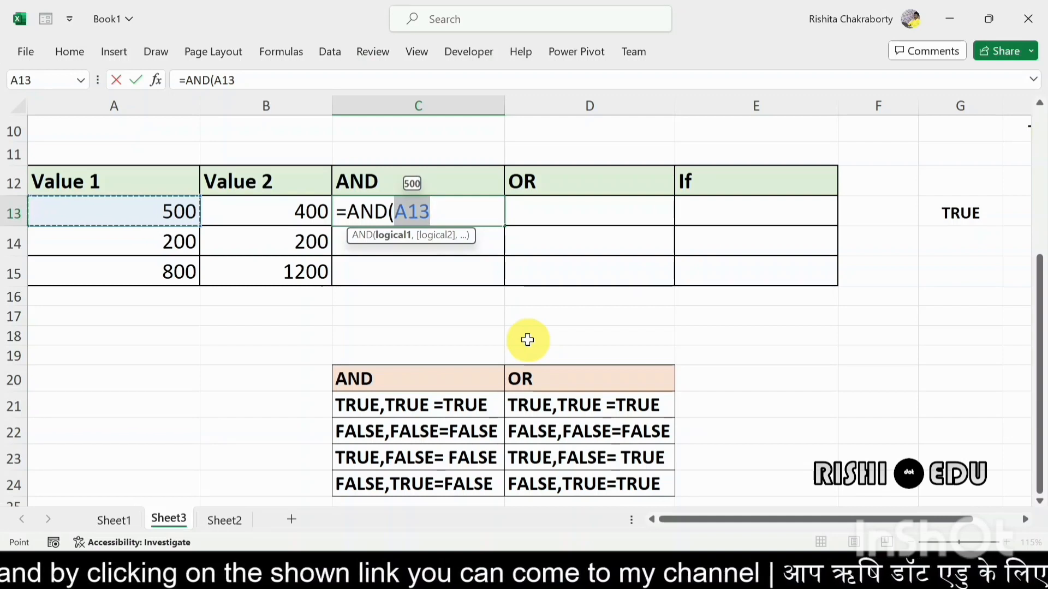
type(">")
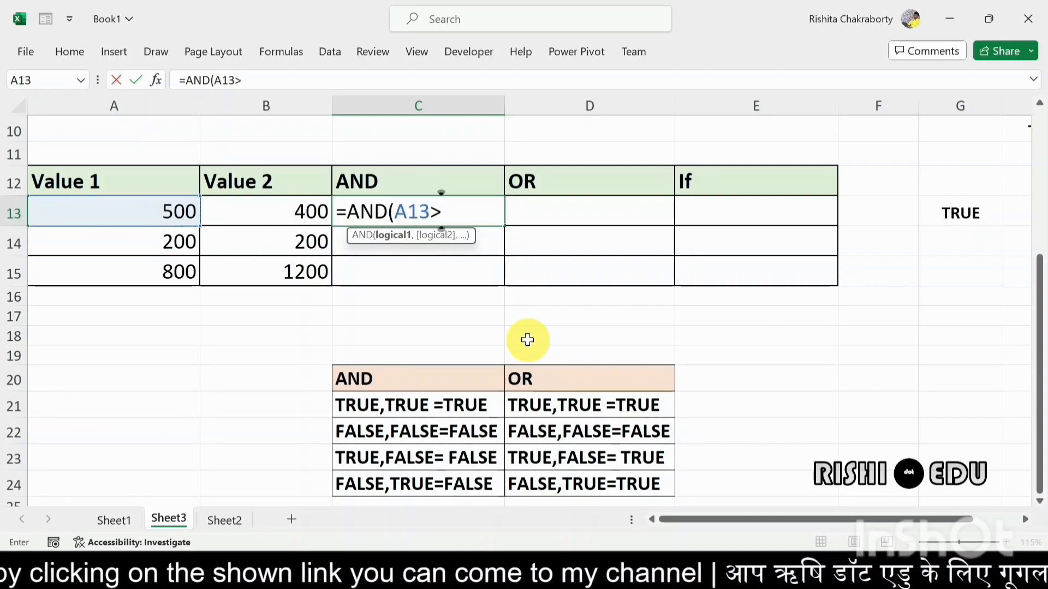
left_click(276, 206)
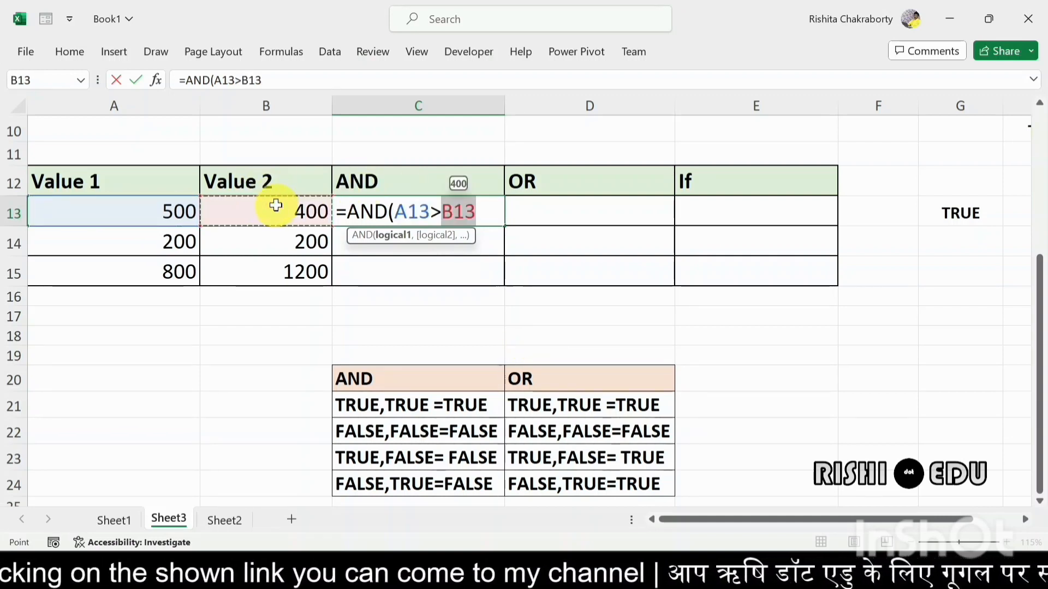
Add A13=B13 as the second condition of the AND formula in C13 and complete the formula
type(",")
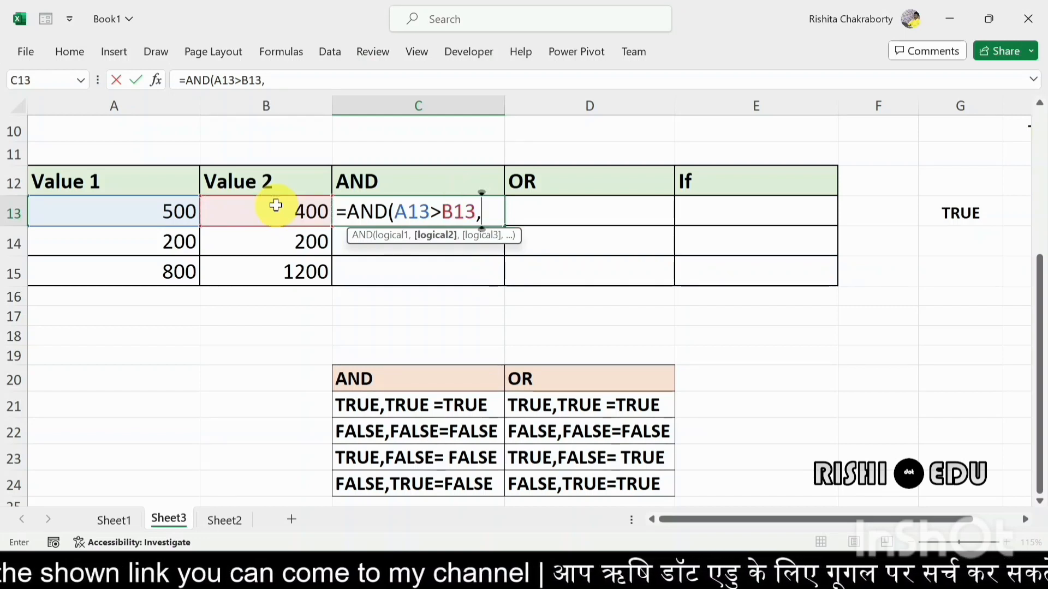
left_click(131, 215)
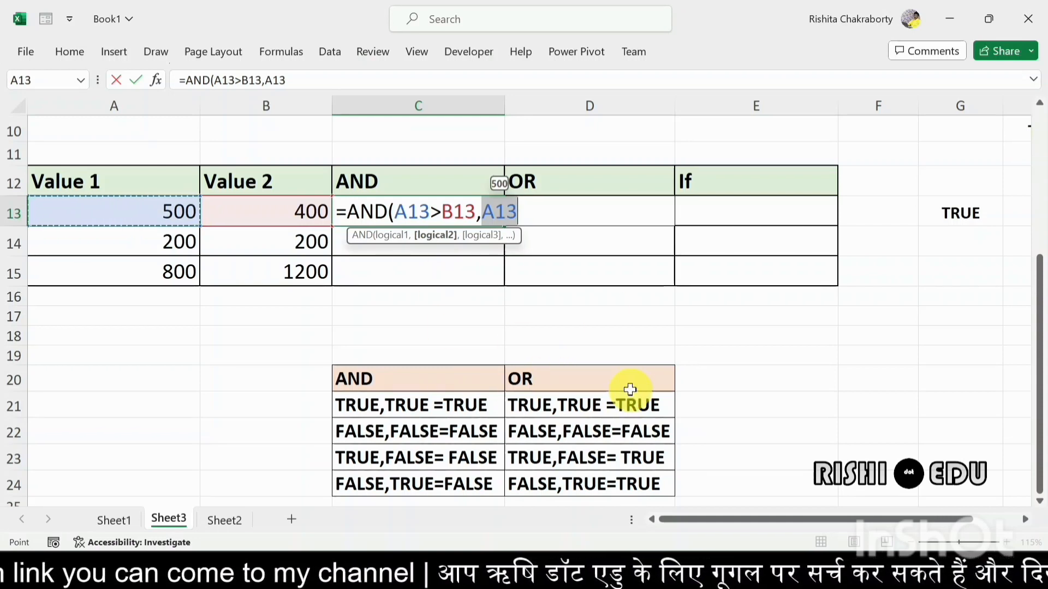
type("=")
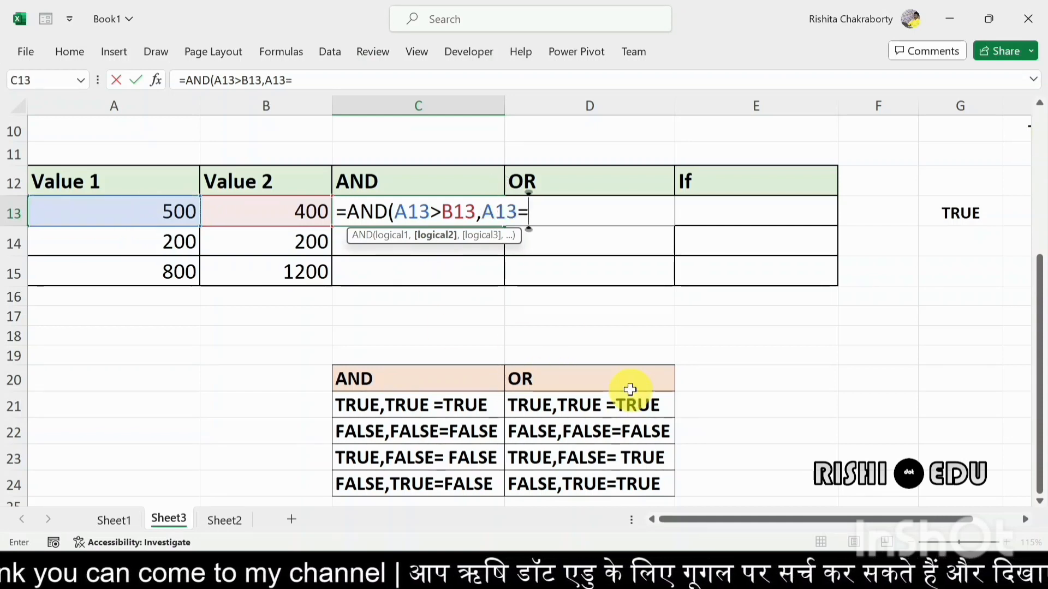
left_click(282, 205)
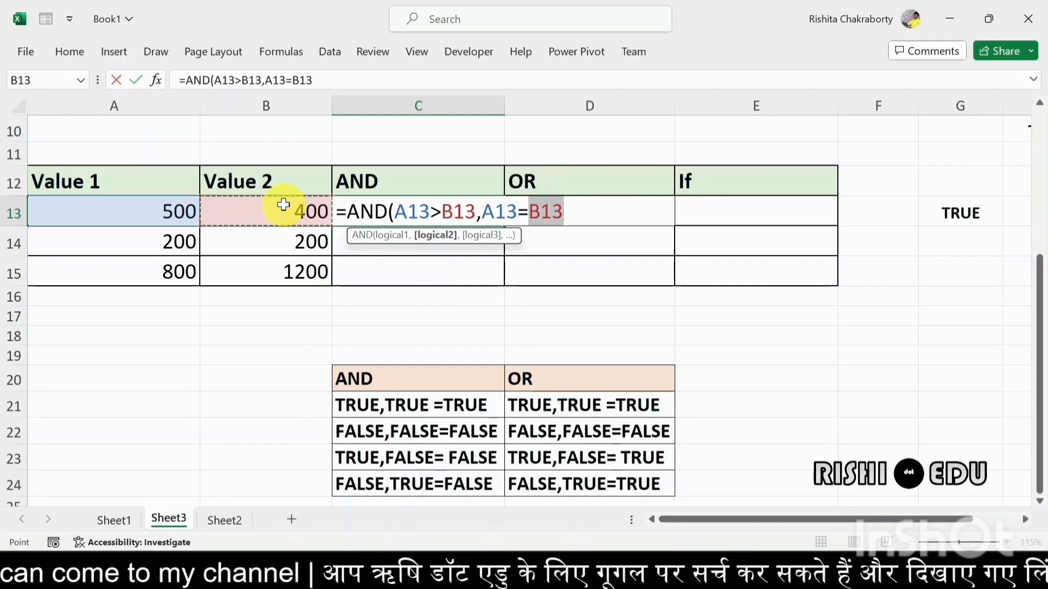
type(")")
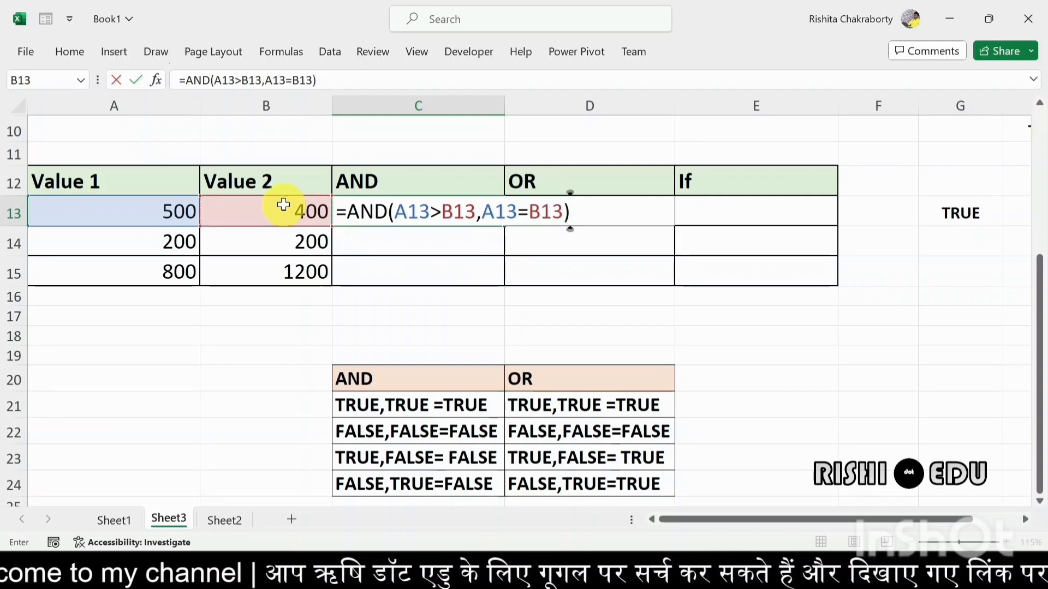
key("Return")
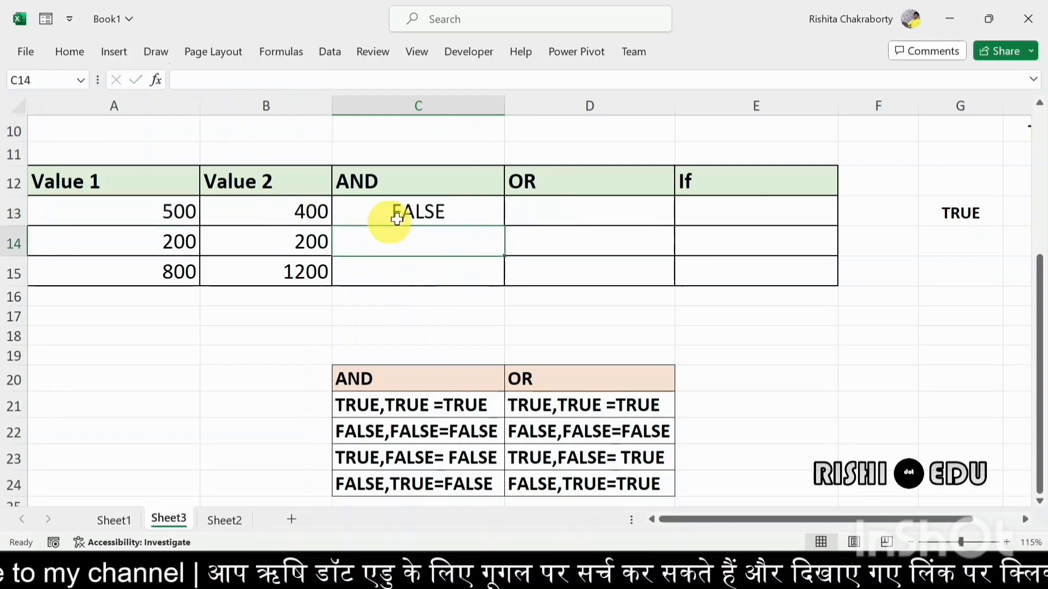
Review the AND formula in C13 and remove its A13=B13 condition, leaving =AND(A13>B13)
double_click(414, 206)
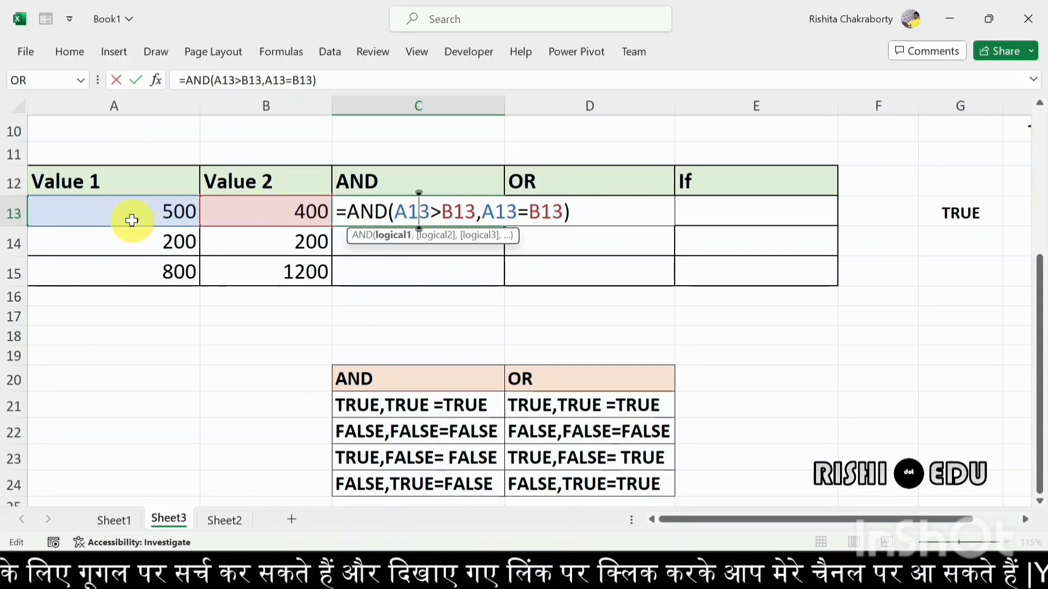
left_click(572, 212)
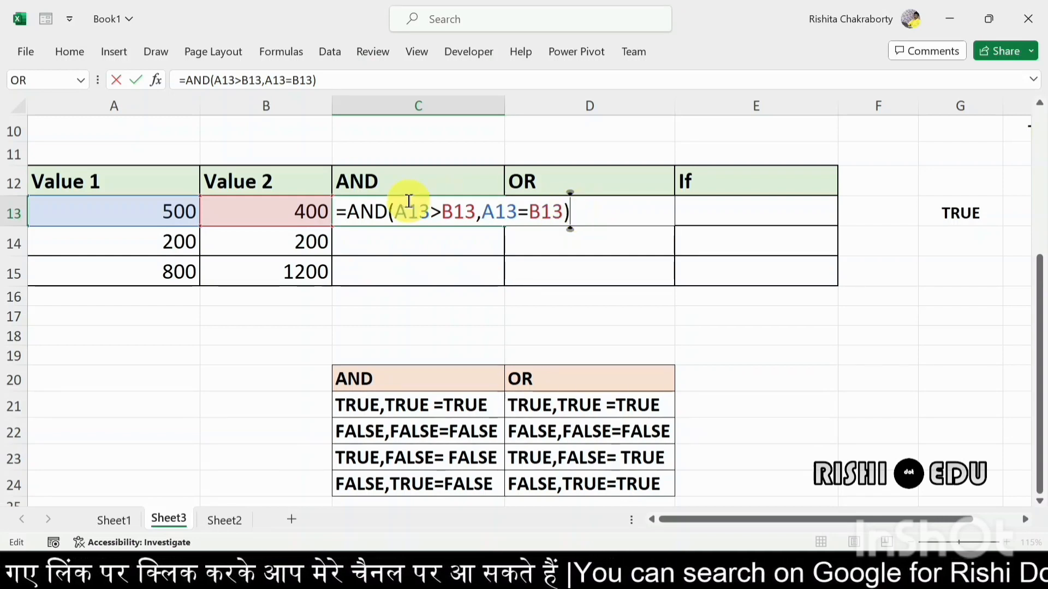
left_click(484, 214)
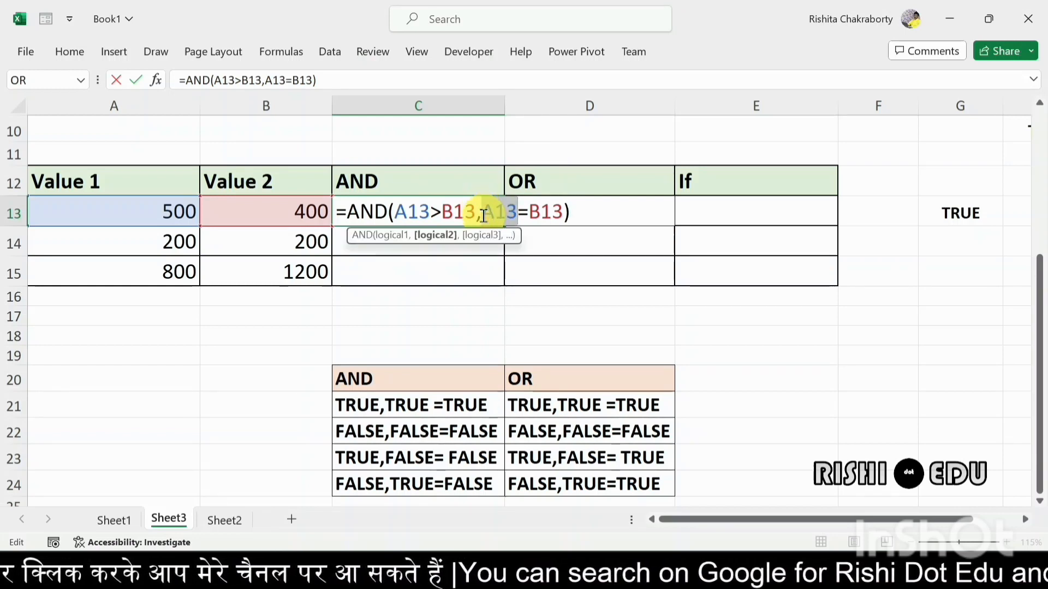
double_click(491, 214)
left_click(484, 216)
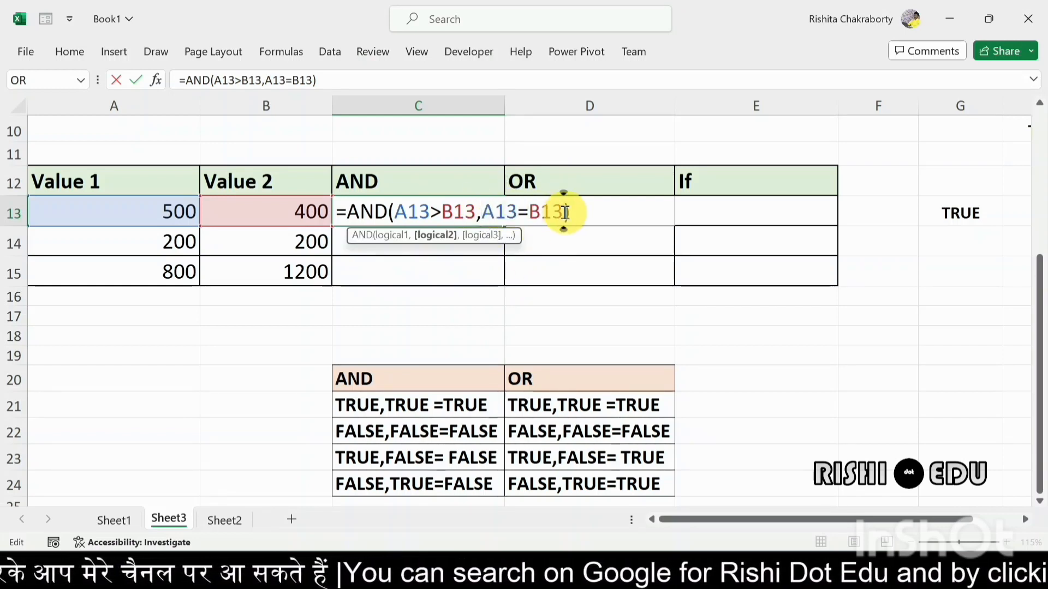
key("BackSpace")
key("BackSpace")
key("BackSpace")
key("BackSpace")
key("BackSpace")
key("BackSpace")
key("BackSpace")
key("BackSpace")
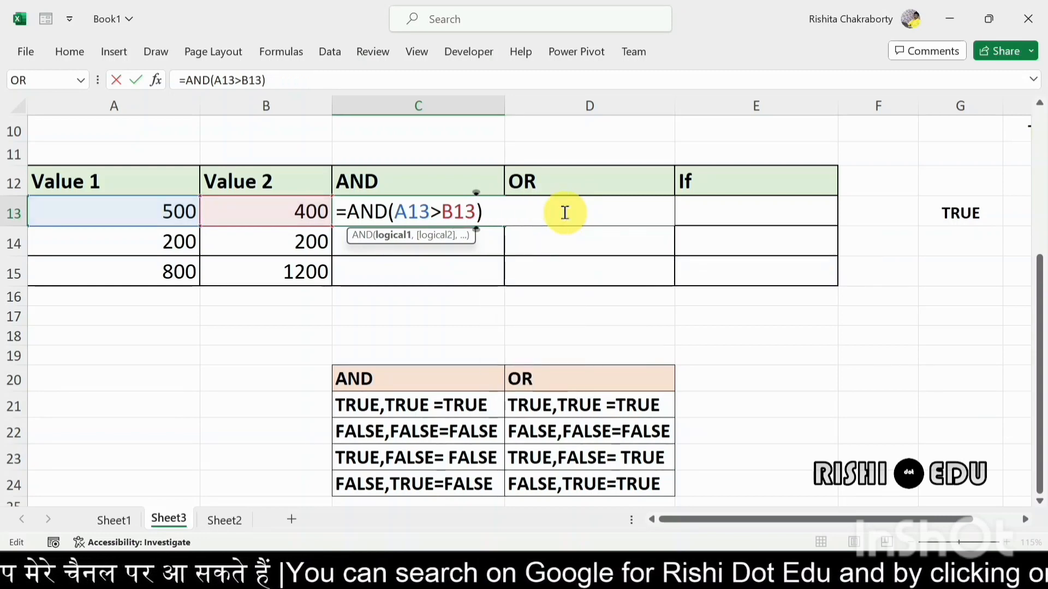
left_click(491, 212)
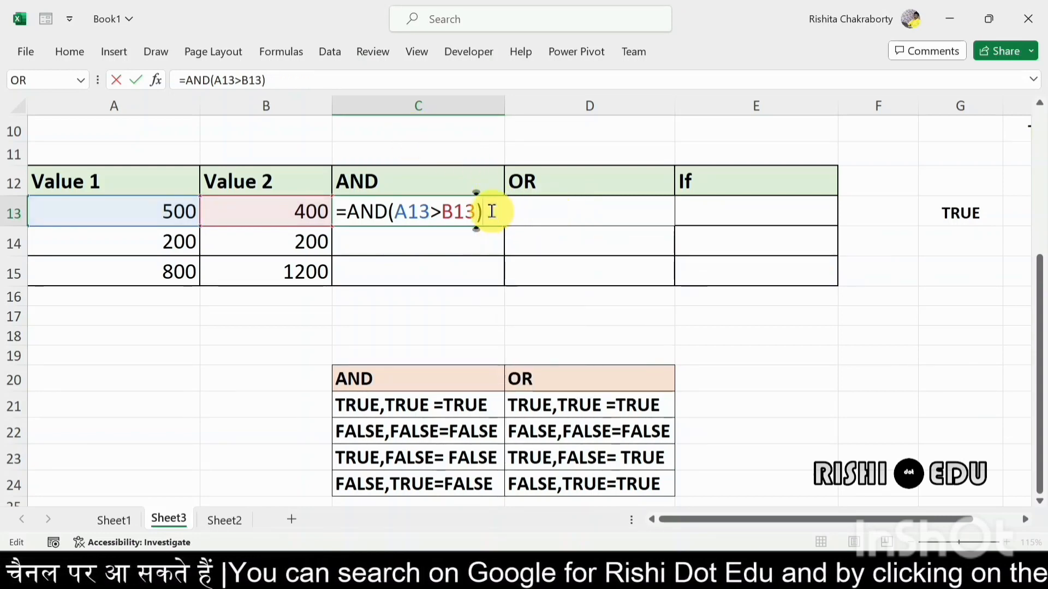
key("Return")
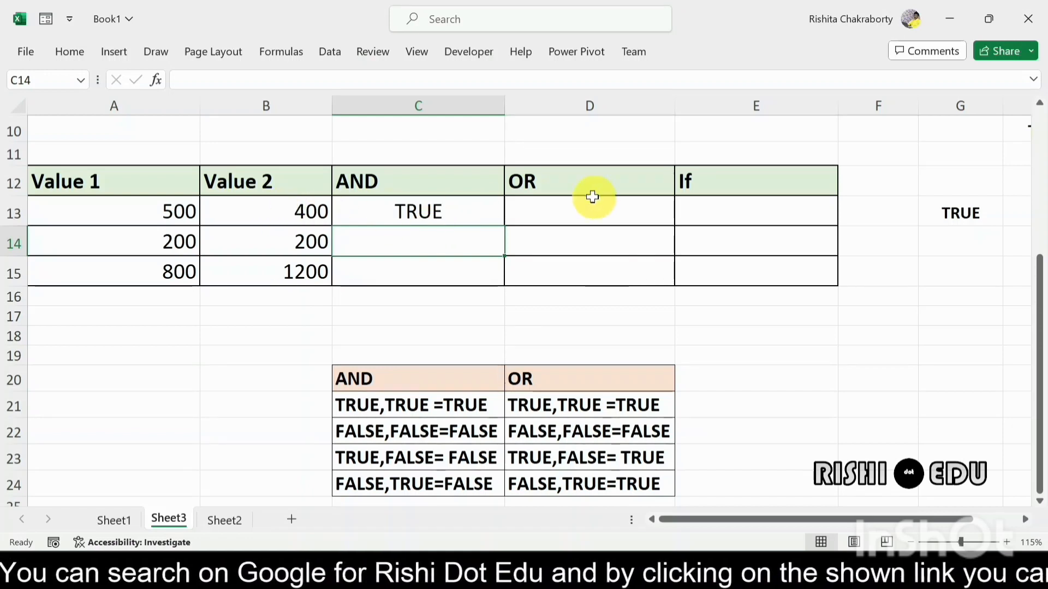
Fill the AND formula from C13 down to C15 and inspect the copied formula in C14
left_click(453, 210)
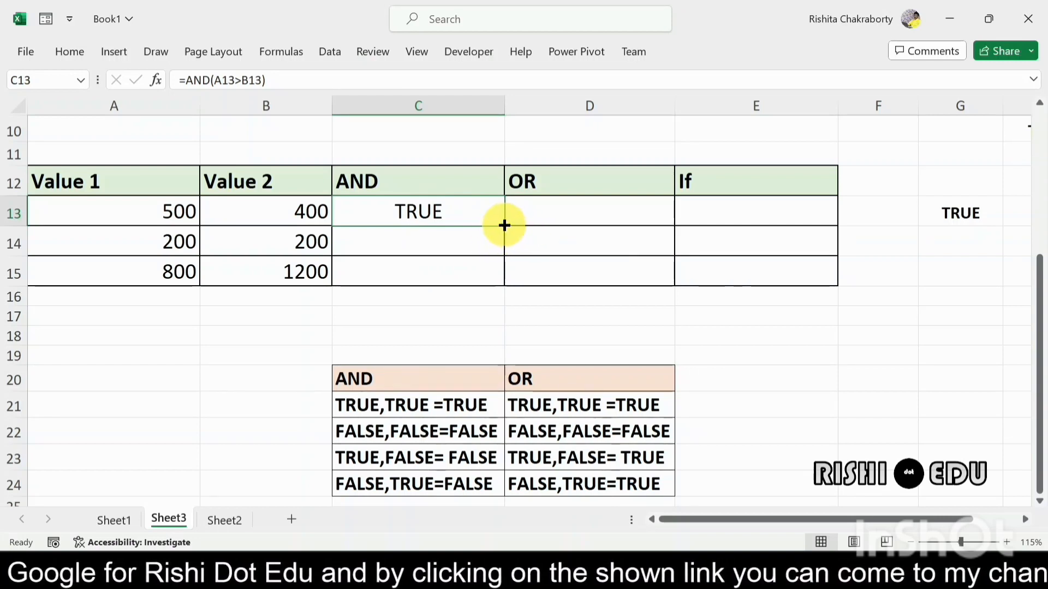
left_click_drag(504, 226, 506, 274)
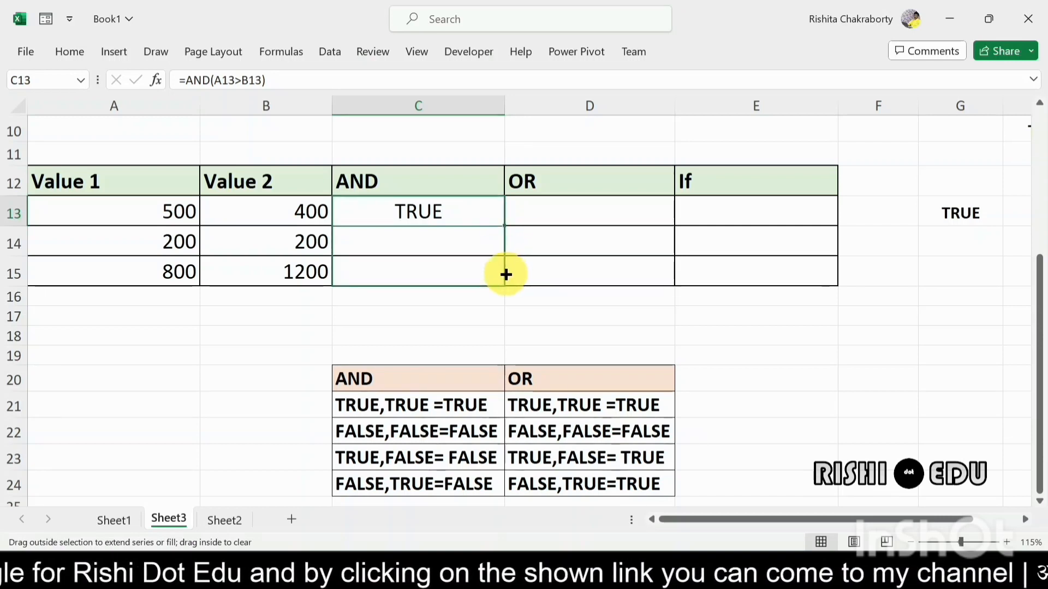
double_click(423, 241)
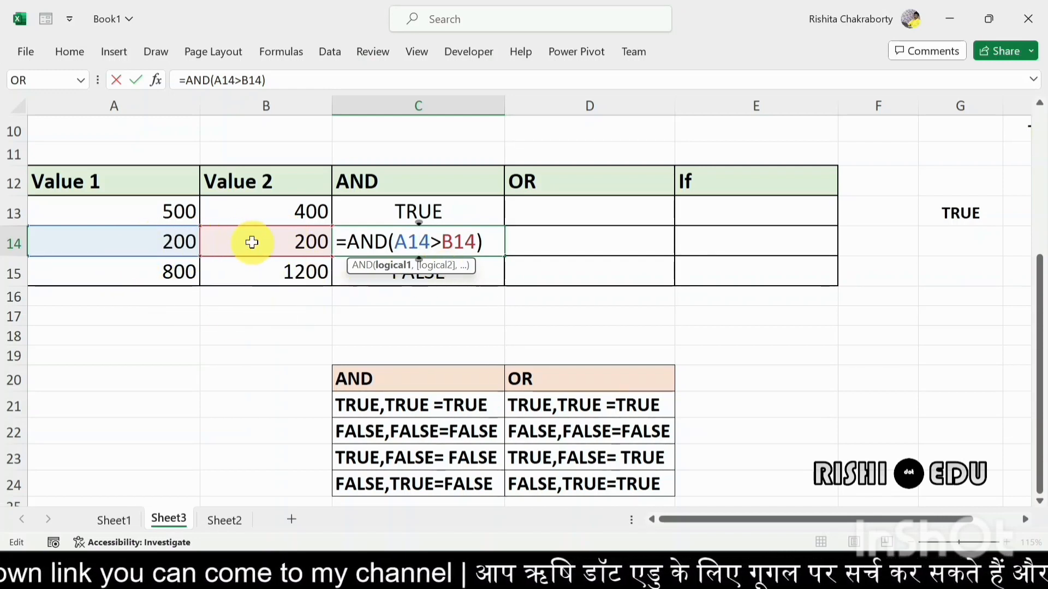
left_click(489, 241)
key("Return")
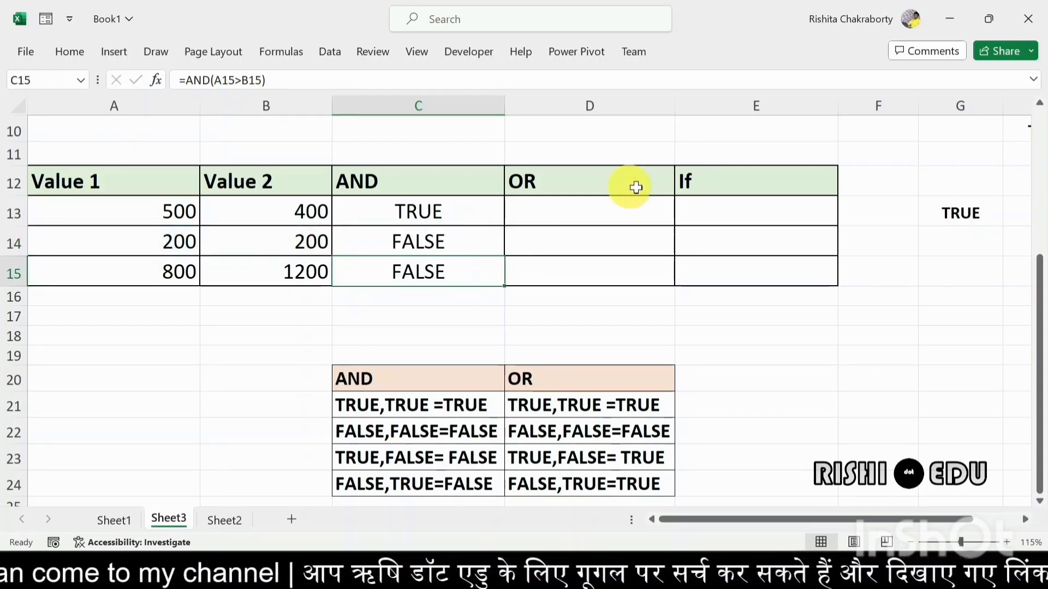
Start a formula in cell D13 of the OR column with the comparison A13>B13
left_click(561, 213)
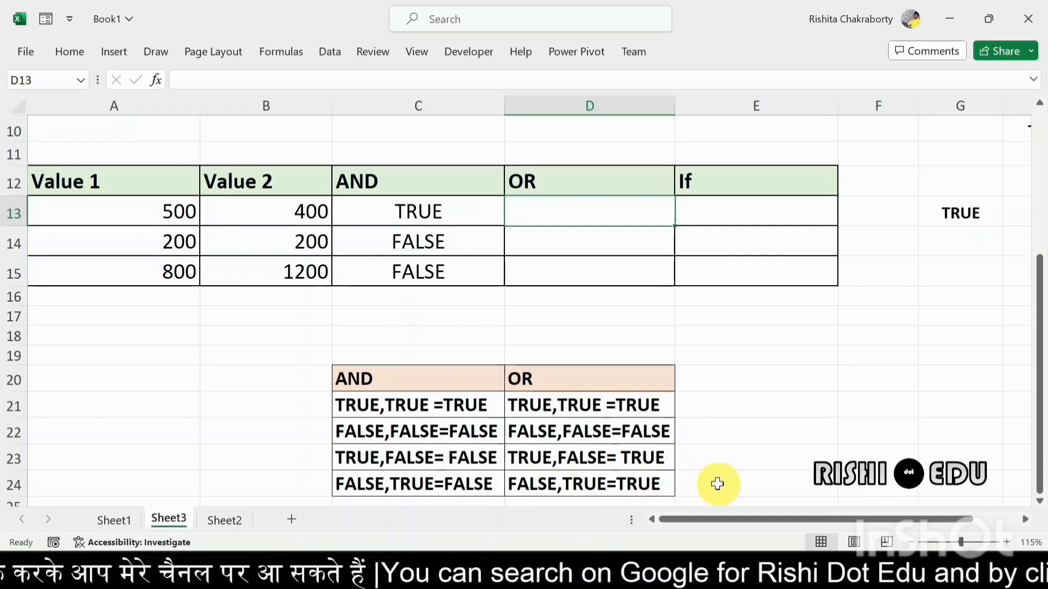
double_click(586, 213)
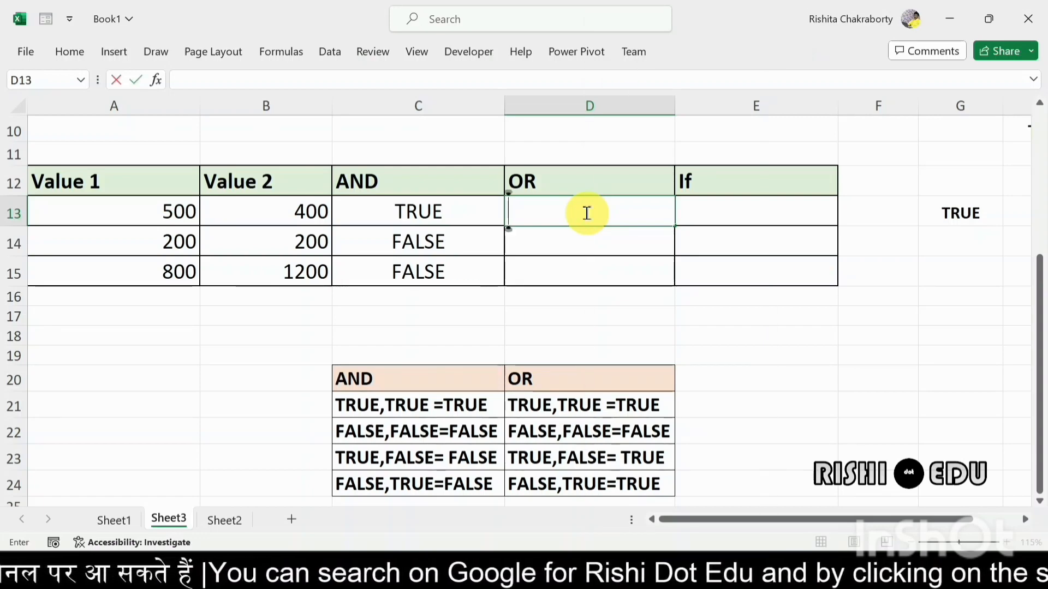
type("=")
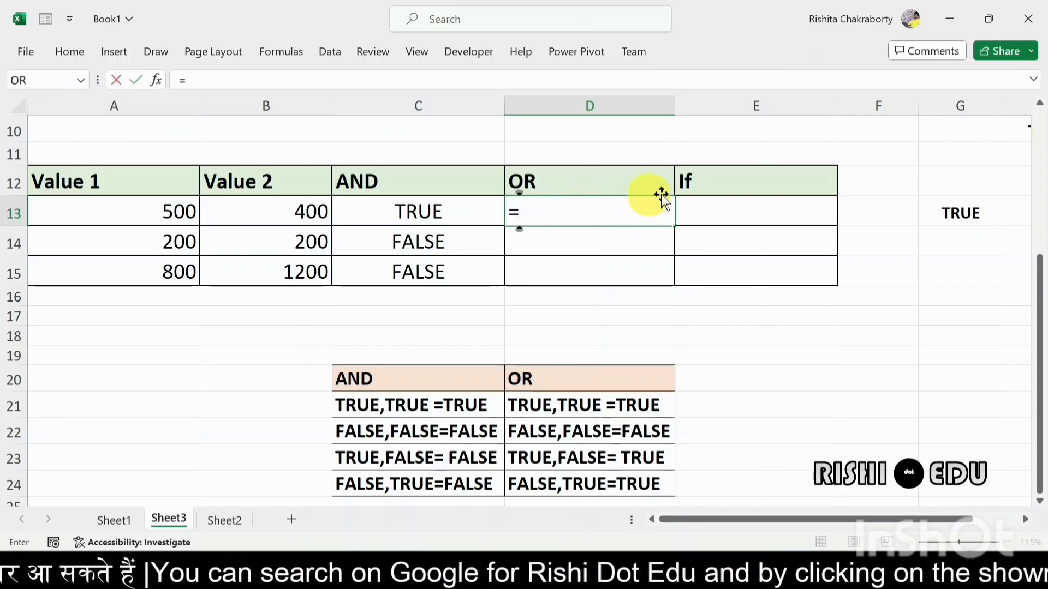
left_click(157, 216)
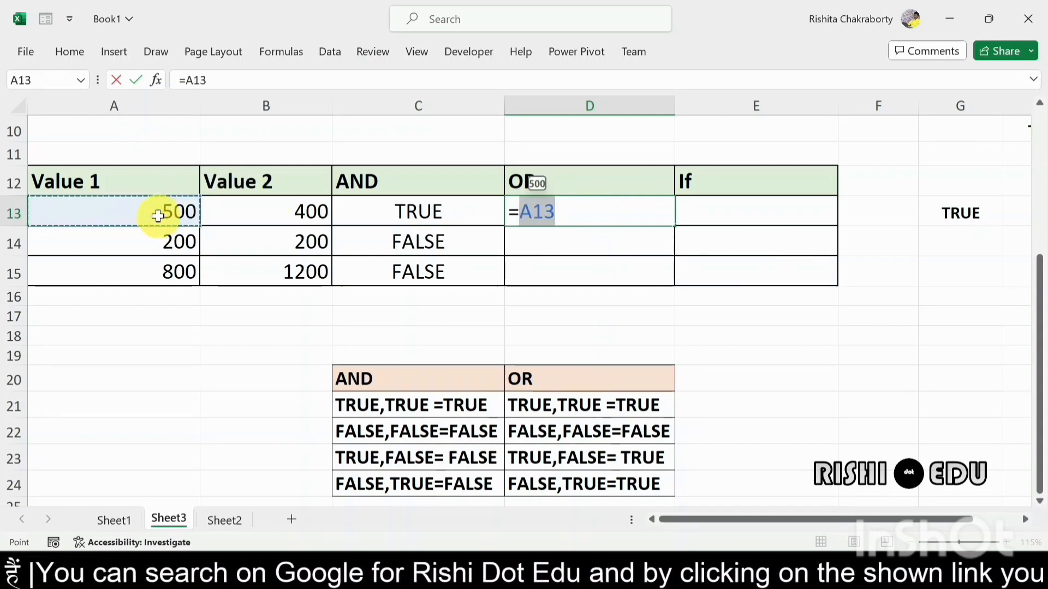
type(">")
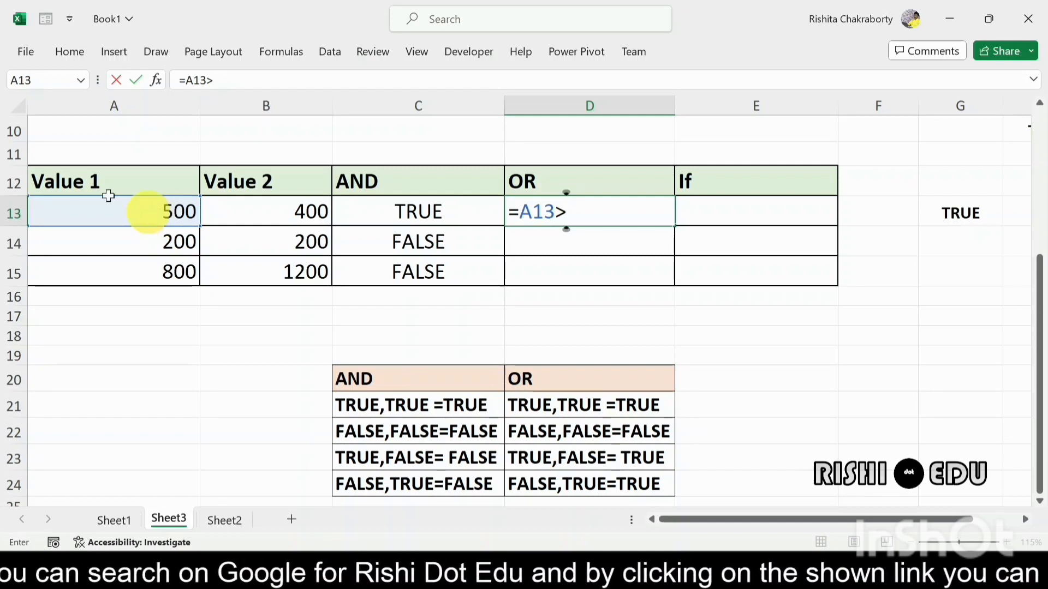
left_click(246, 215)
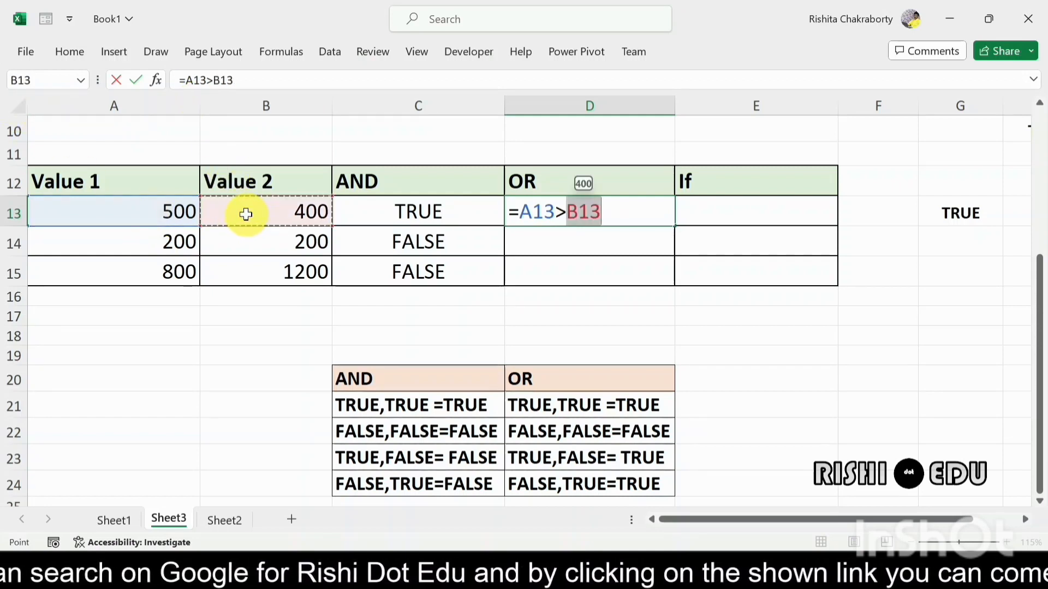
Rewrite the unfinished D13 formula as an OR function with A13>B13 as its first condition
double_click(522, 212)
type("OR")
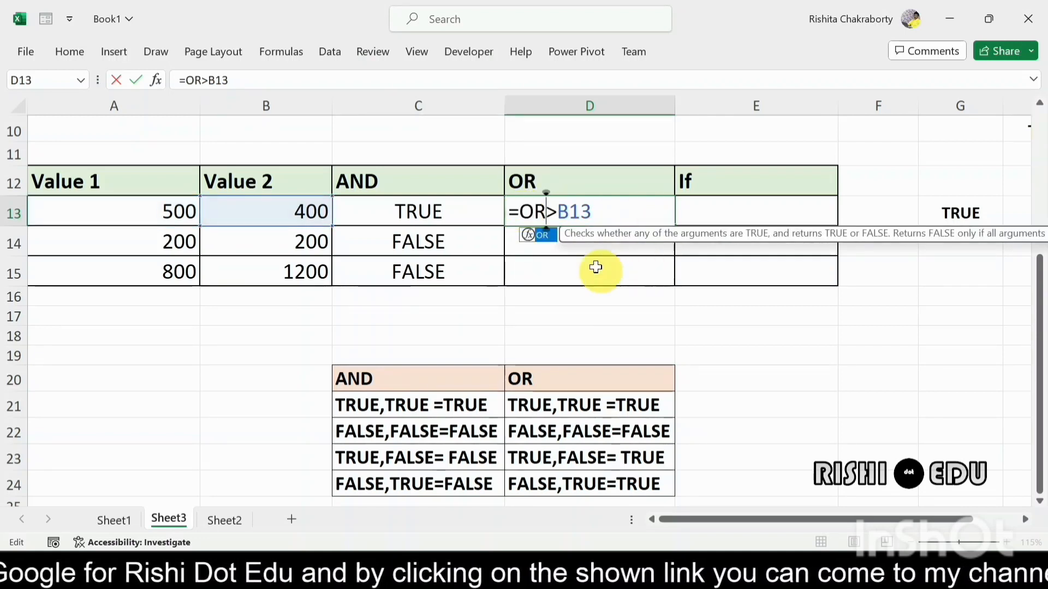
type("(")
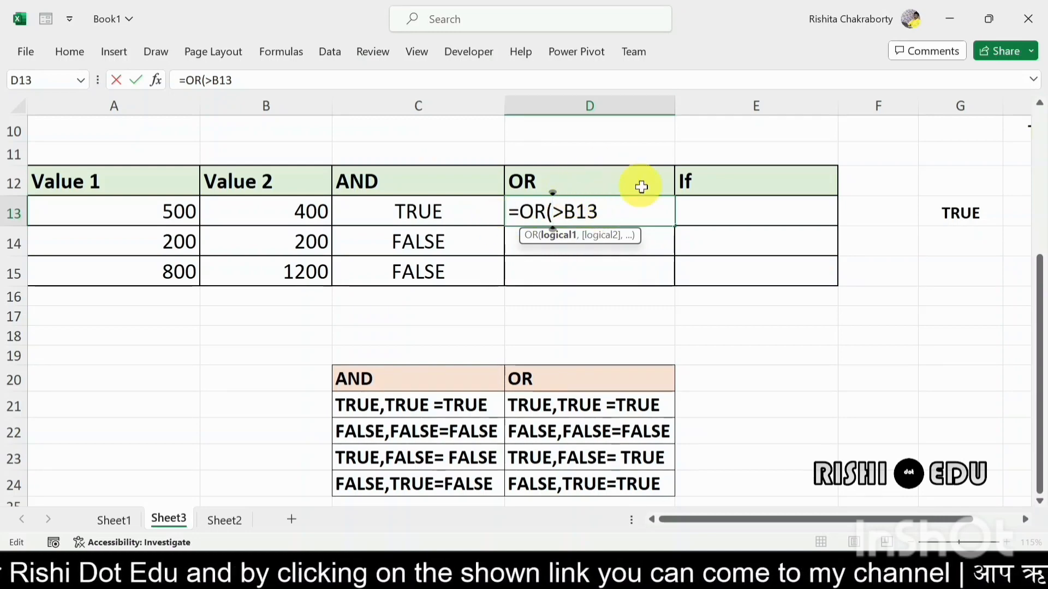
key("BackSpace")
key("BackSpace")
key("BackSpace")
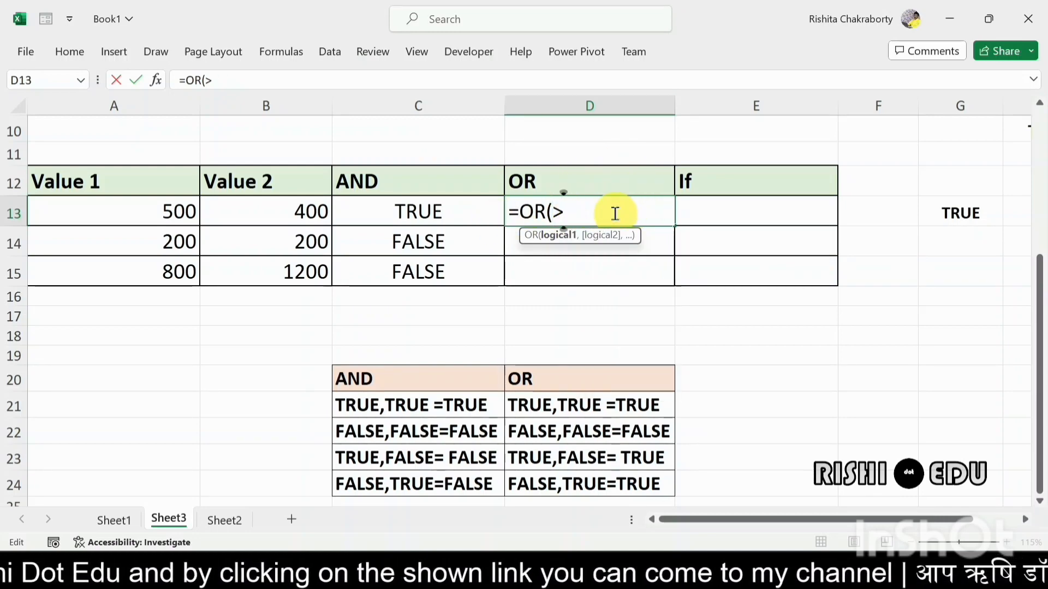
left_click(175, 212)
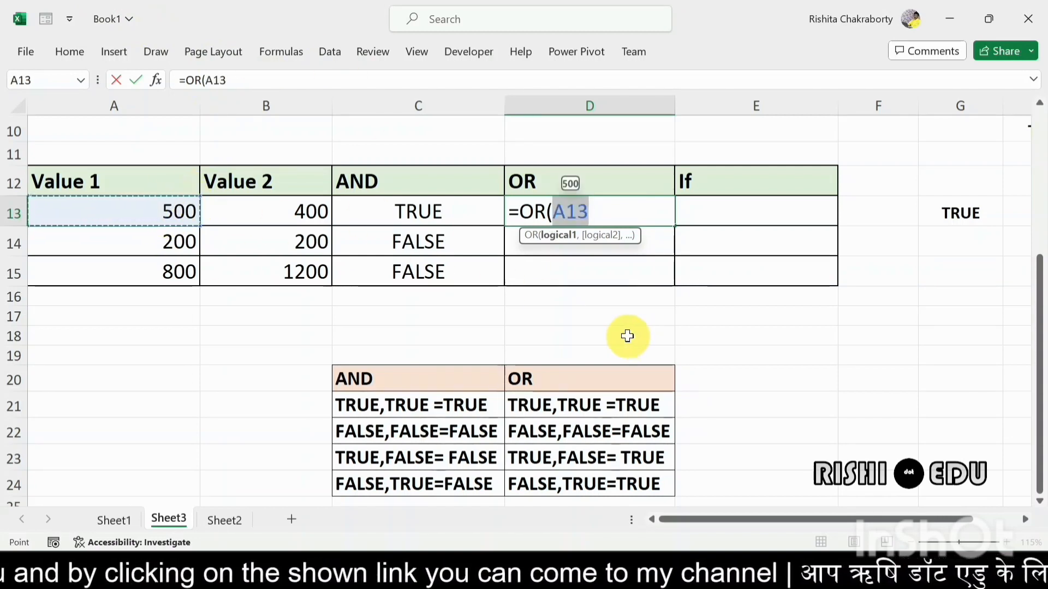
type(">")
left_click(300, 208)
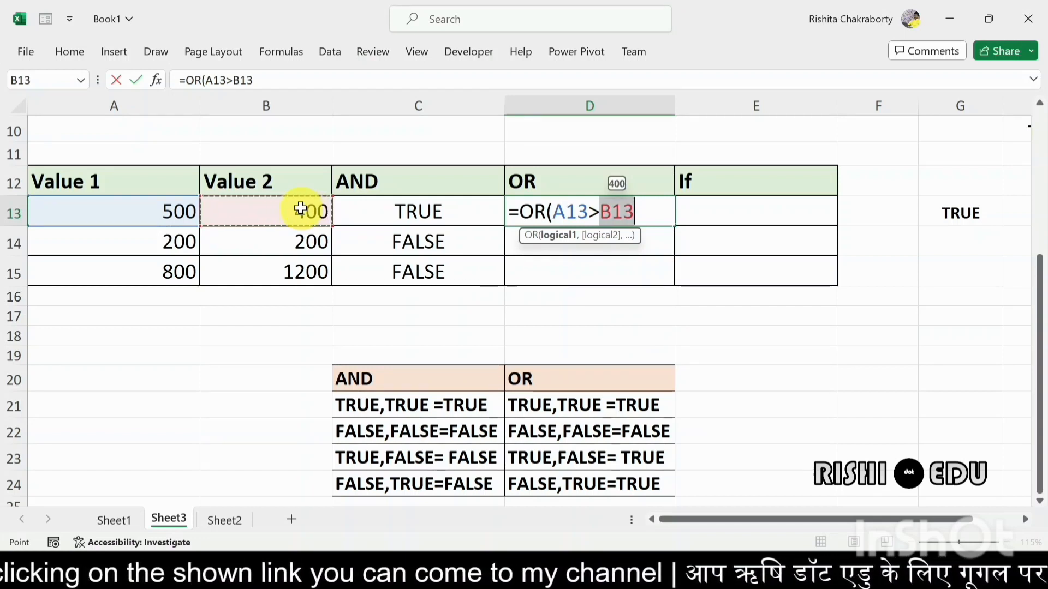
Complete the OR formula in D13 with the further conditions A13=B13 and A13<B13, giving =OR(A13>B13,A13=B13,A13<B13)
type(",")
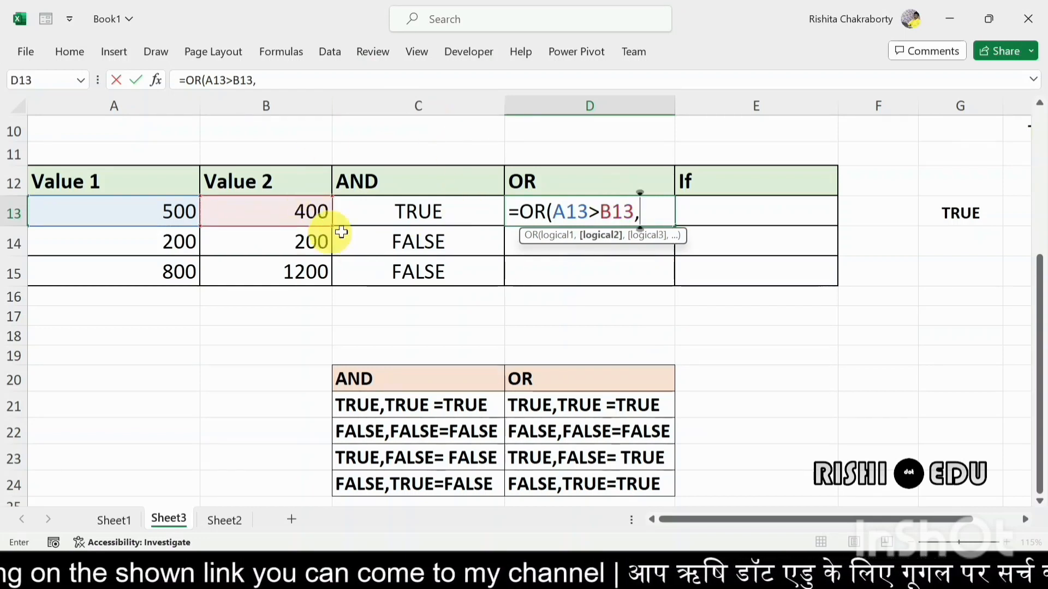
left_click(152, 211)
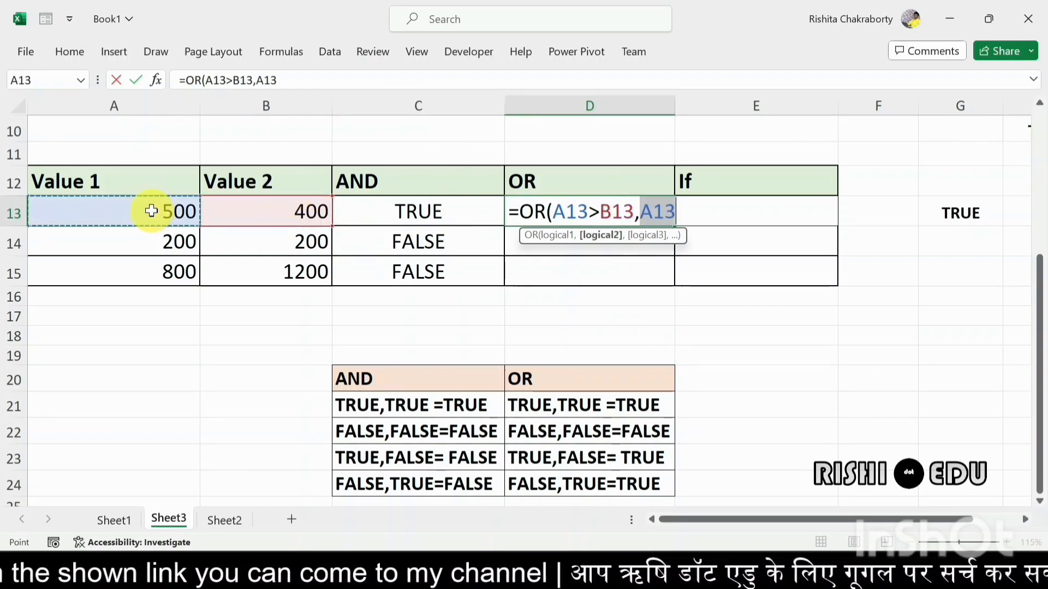
type("=")
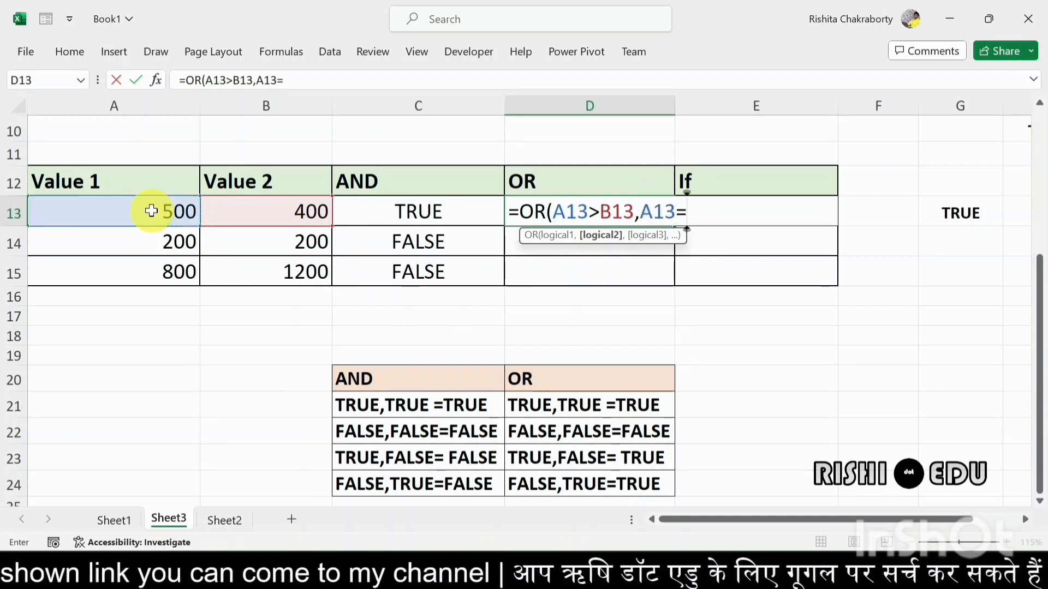
left_click(265, 218)
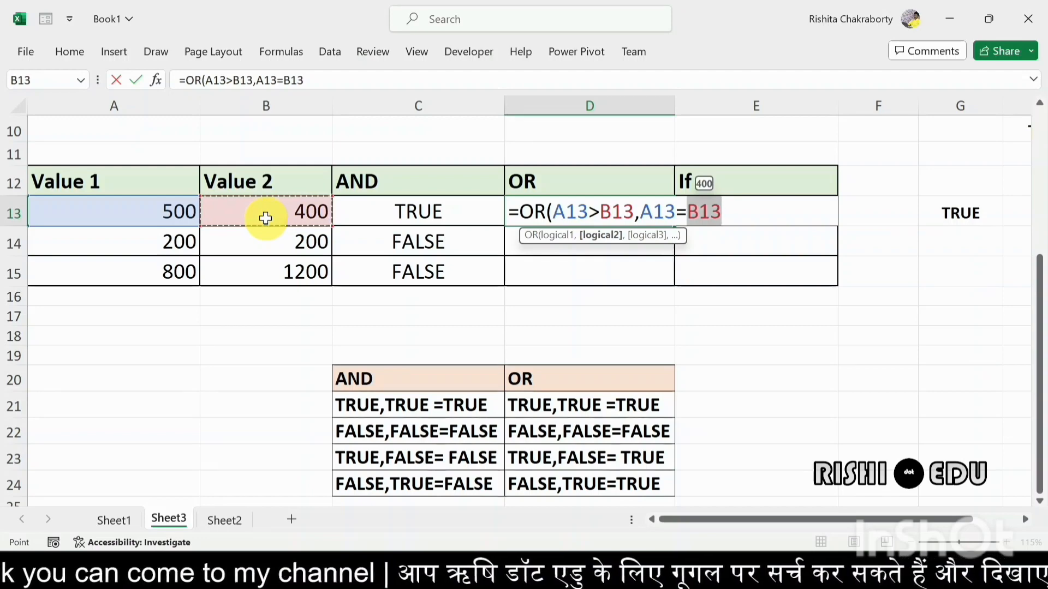
type(",")
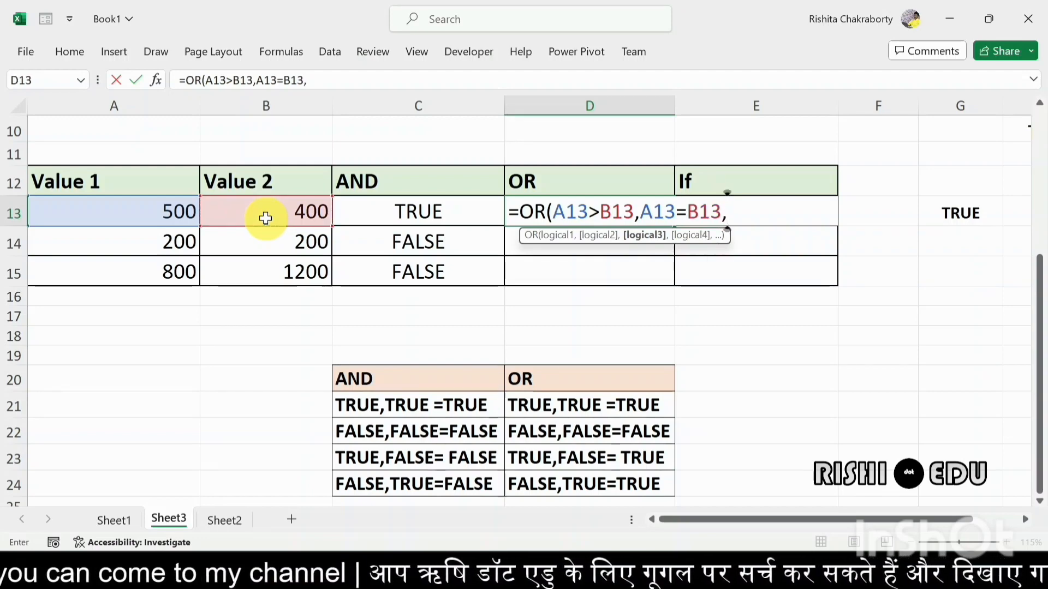
left_click(134, 211)
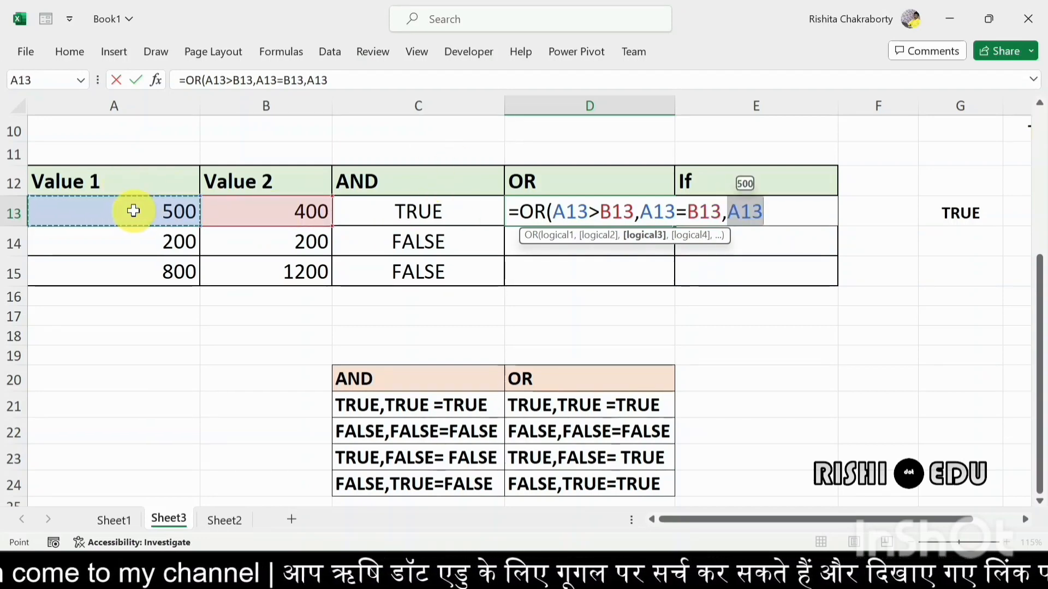
type("<")
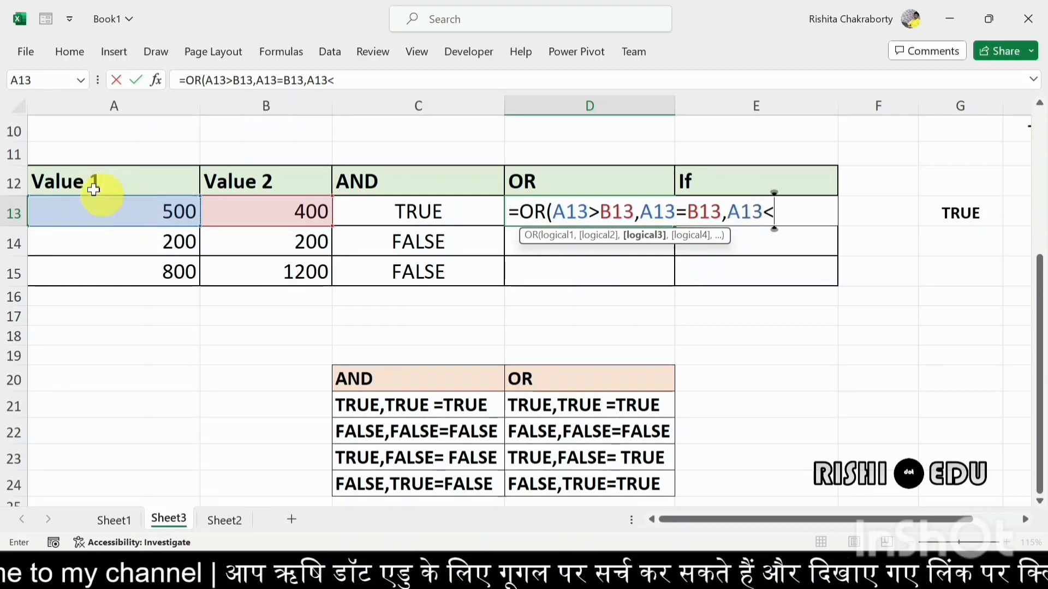
left_click(239, 213)
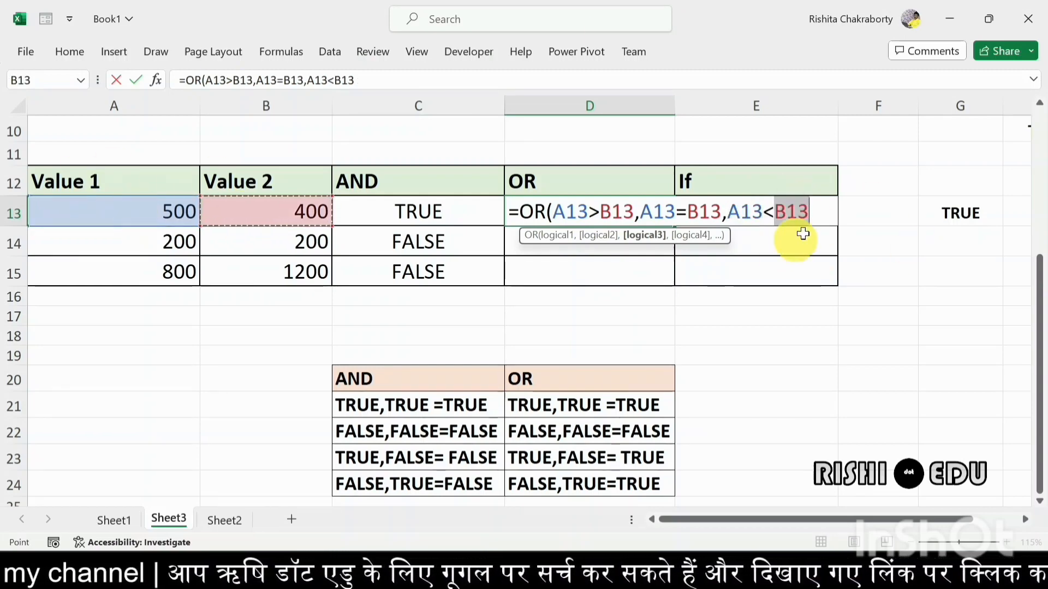
left_click(823, 219)
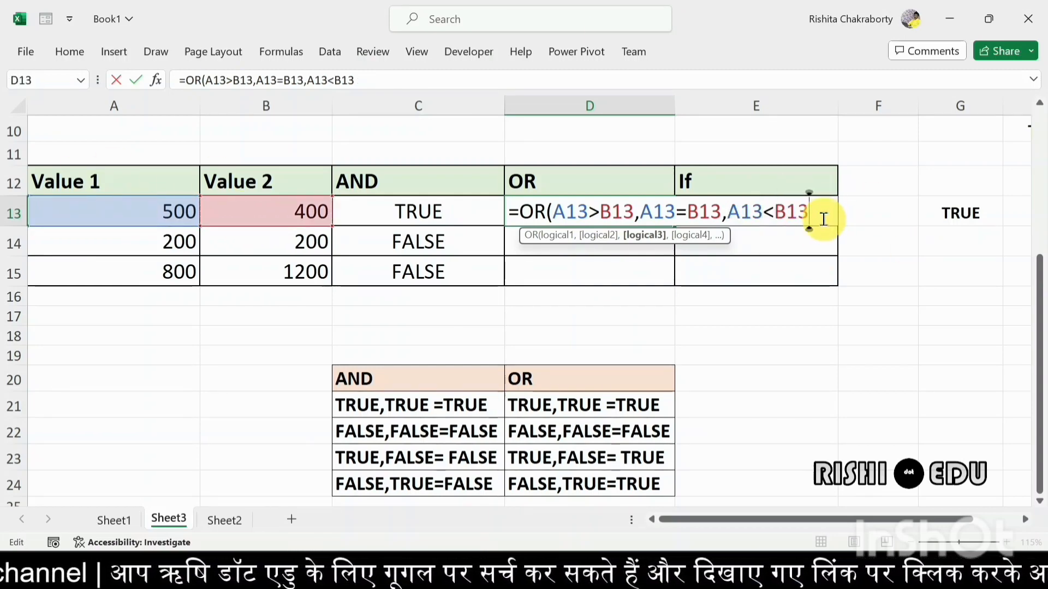
type(")")
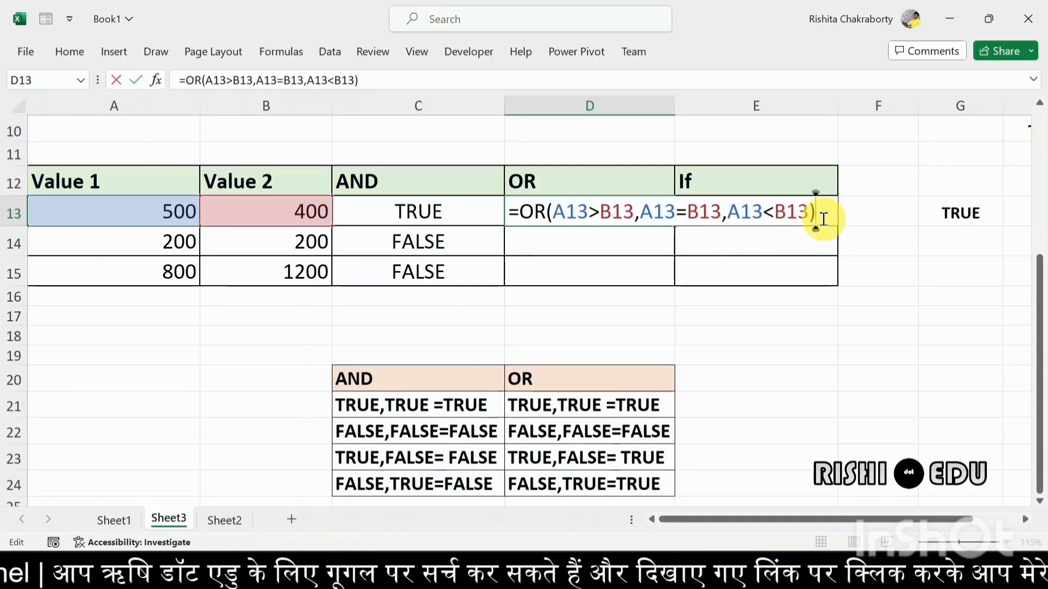
key("Return")
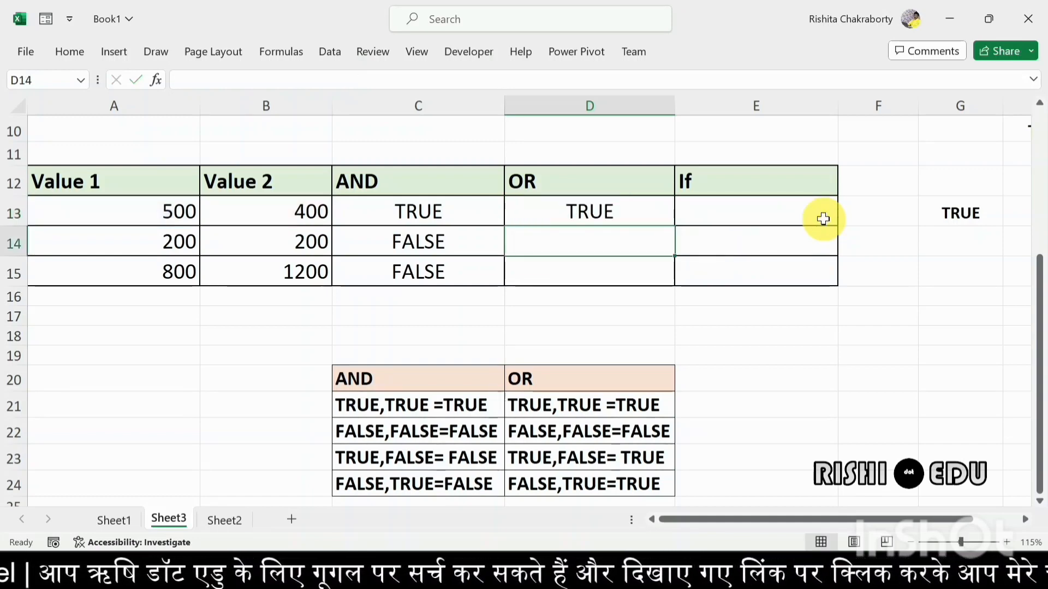
Remove the A13>B13 condition from the OR formula in D13, leaving =OR(A13=B13,A13<B13)
double_click(596, 214)
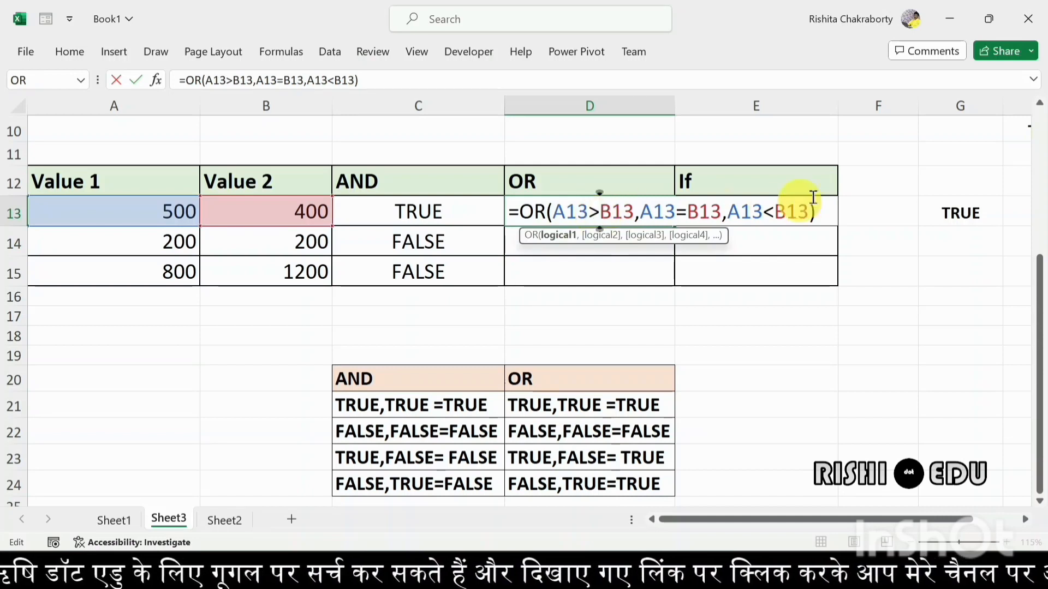
left_click_drag(552, 213, 634, 209)
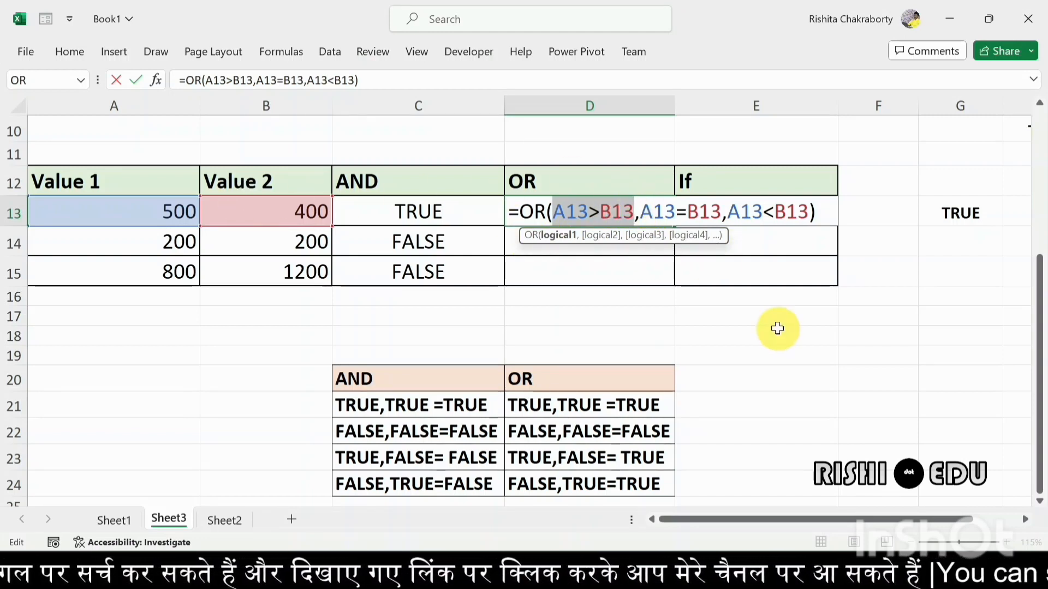
key("BackSpace")
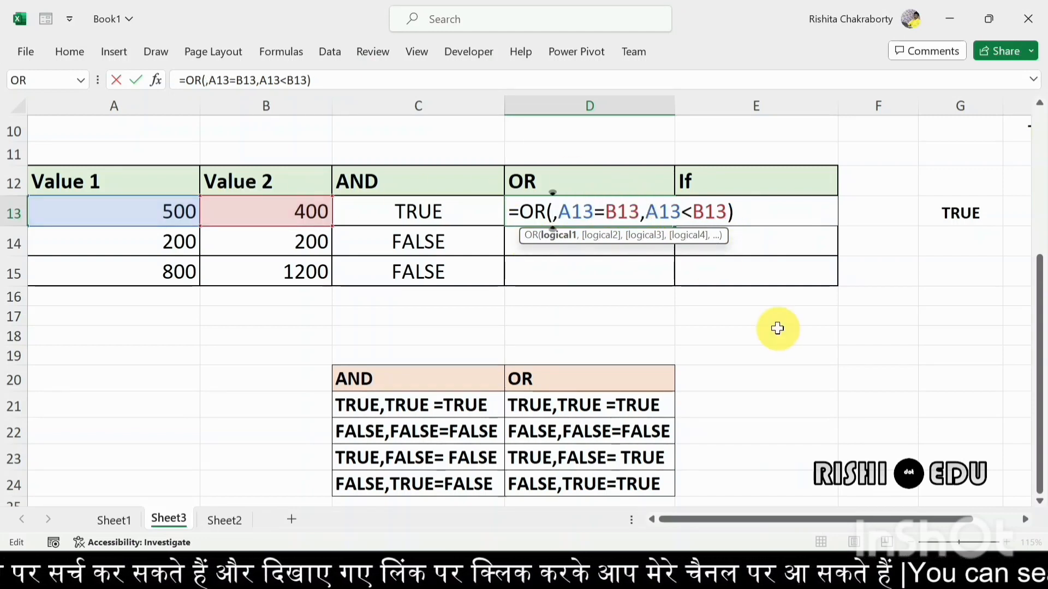
left_click(559, 212)
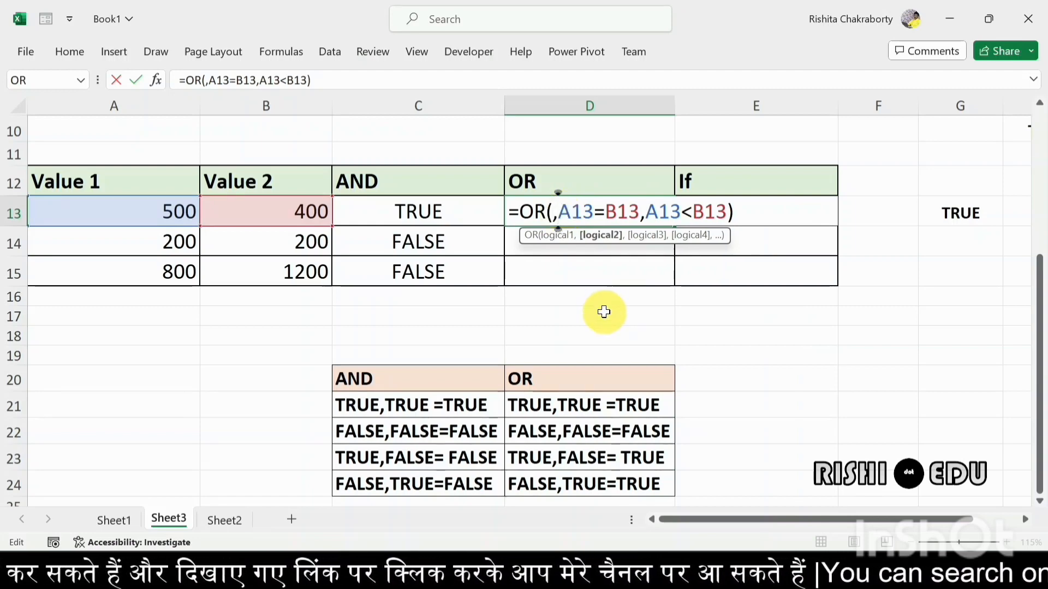
key("BackSpace")
left_click(732, 212)
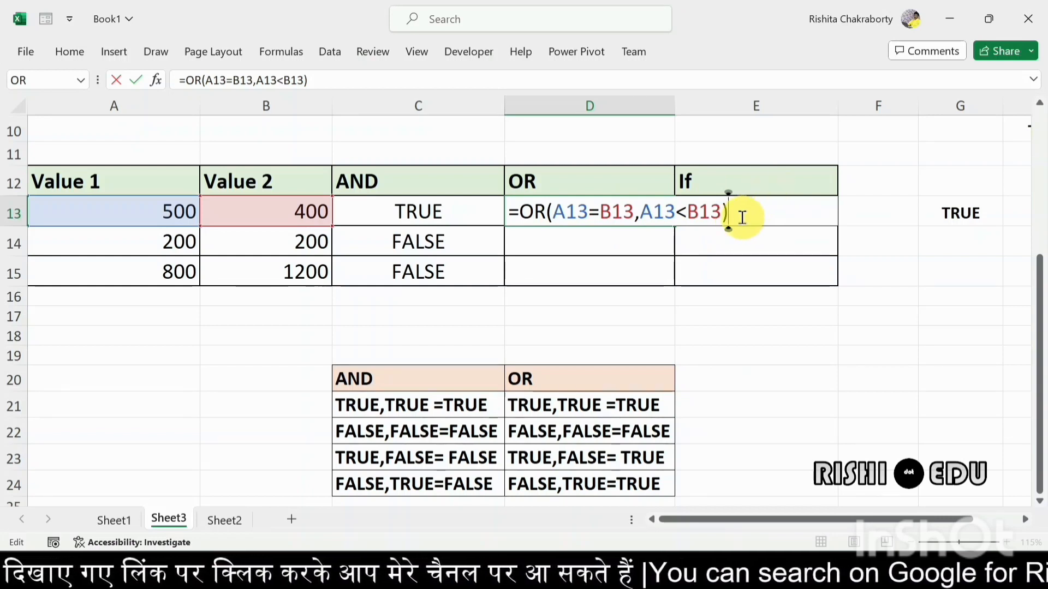
key("Return")
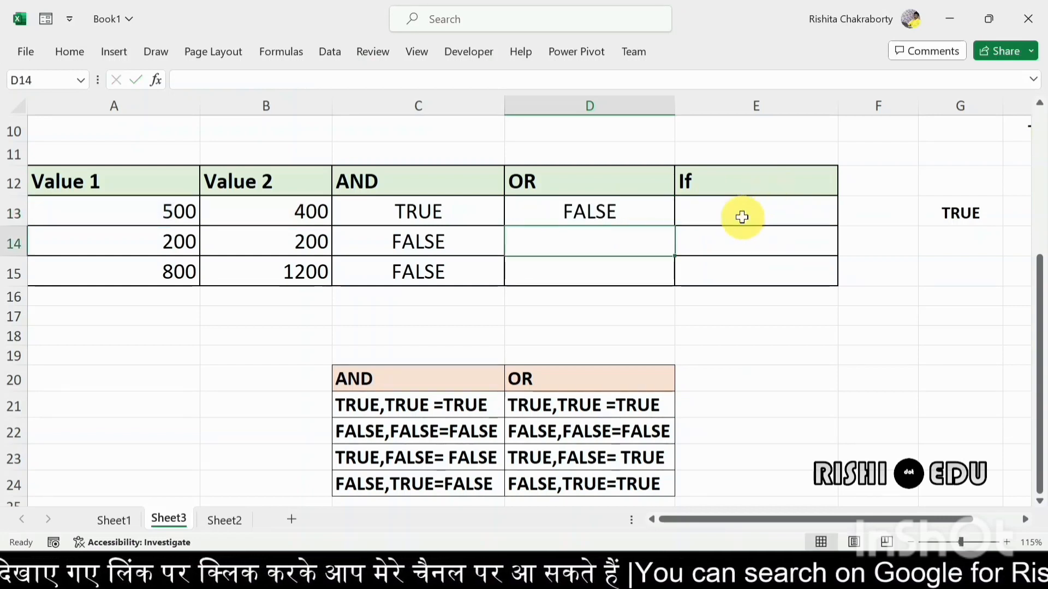
Review the OR formula in D13 and fill it down to D15
left_click(595, 213)
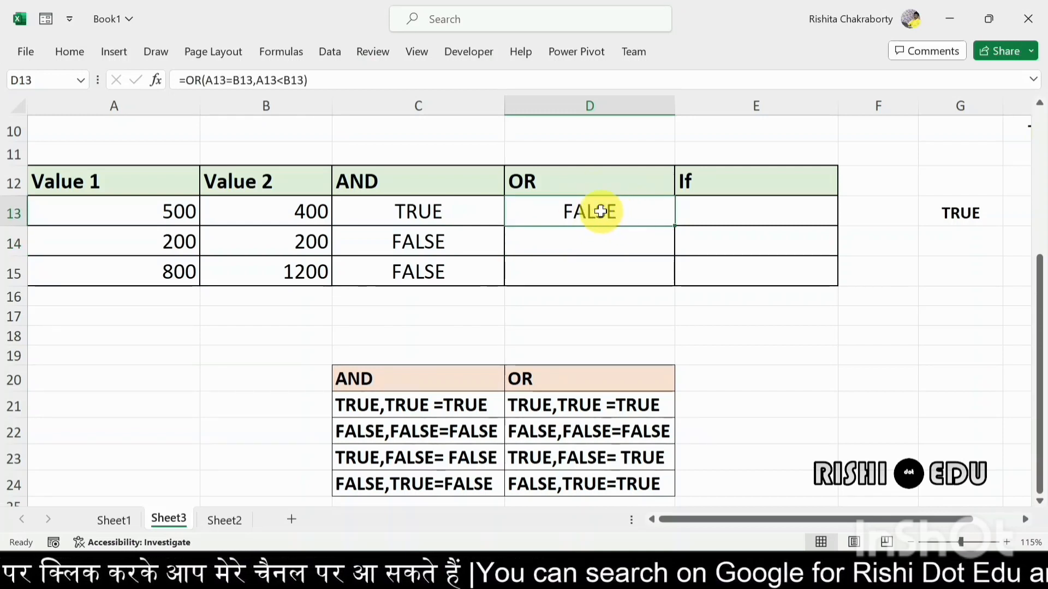
double_click(601, 212)
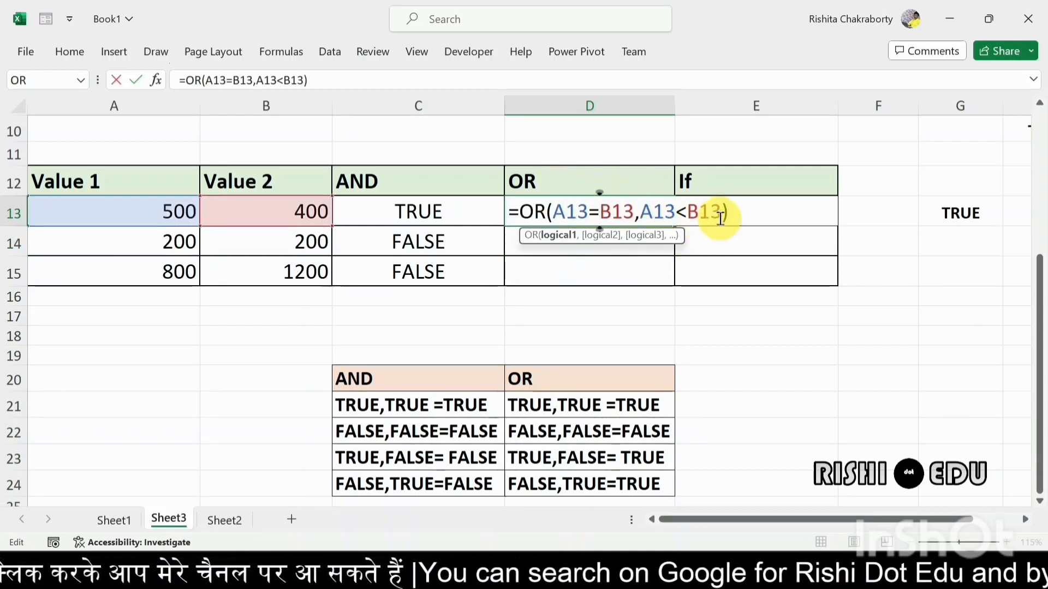
left_click(742, 216)
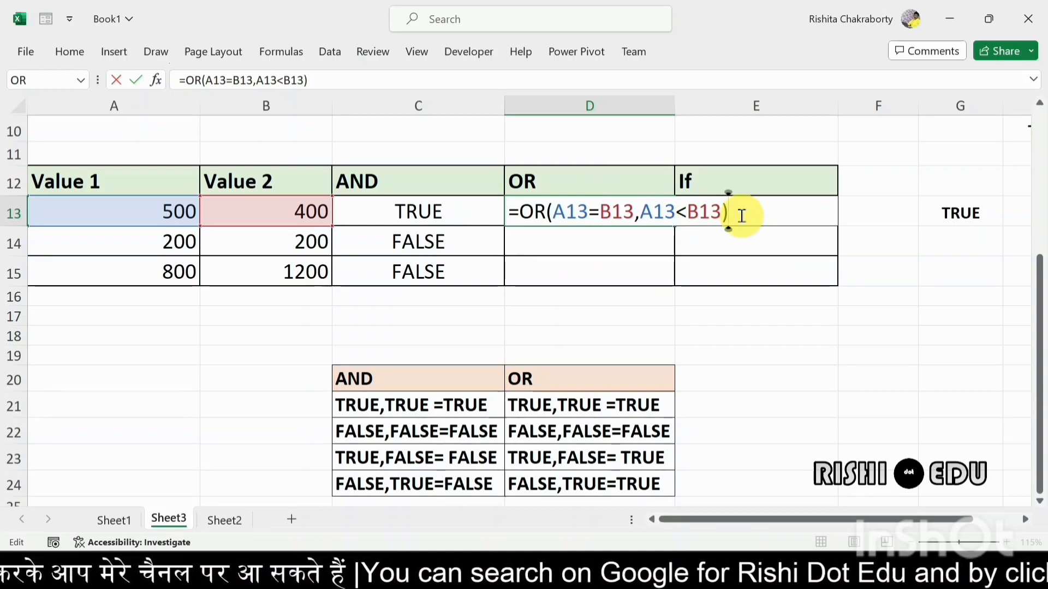
key("Return")
left_click(631, 209)
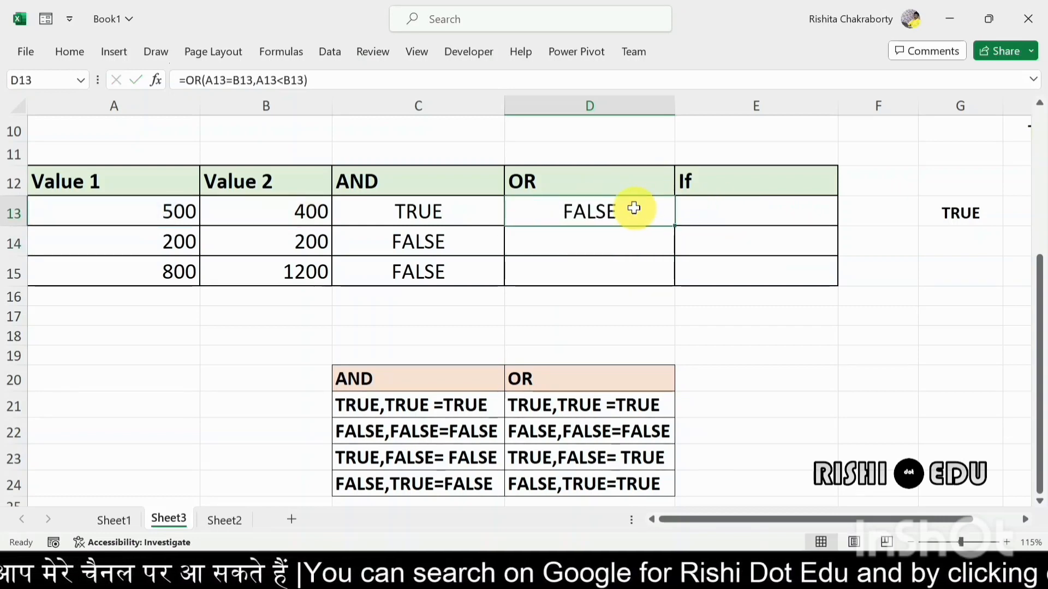
left_click_drag(675, 225, 677, 273)
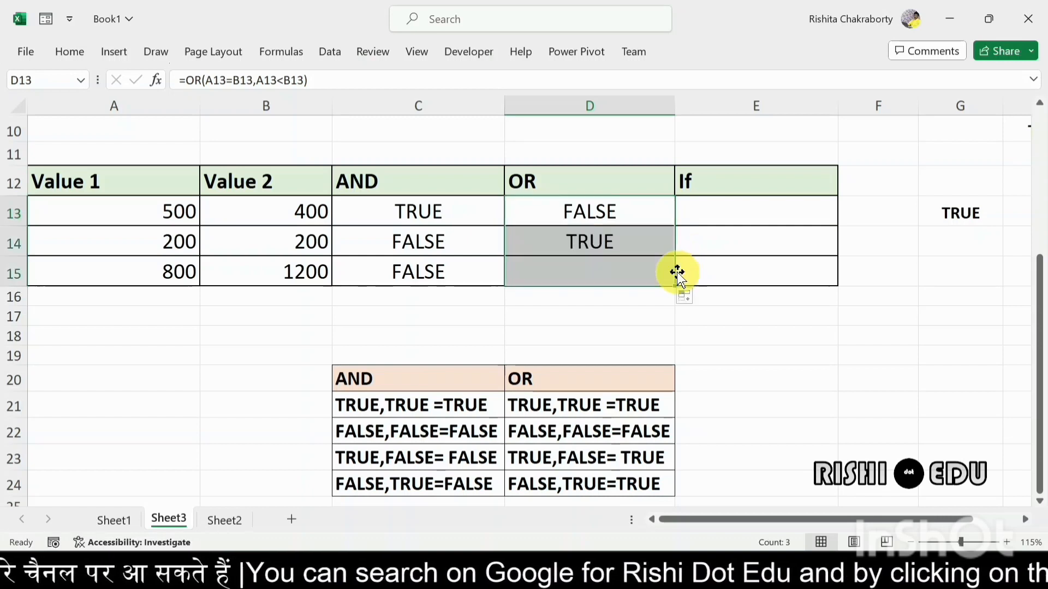
Inspect the copied OR formulas in D14 and D15, comparing their conditions with the values in columns A and B
double_click(611, 244)
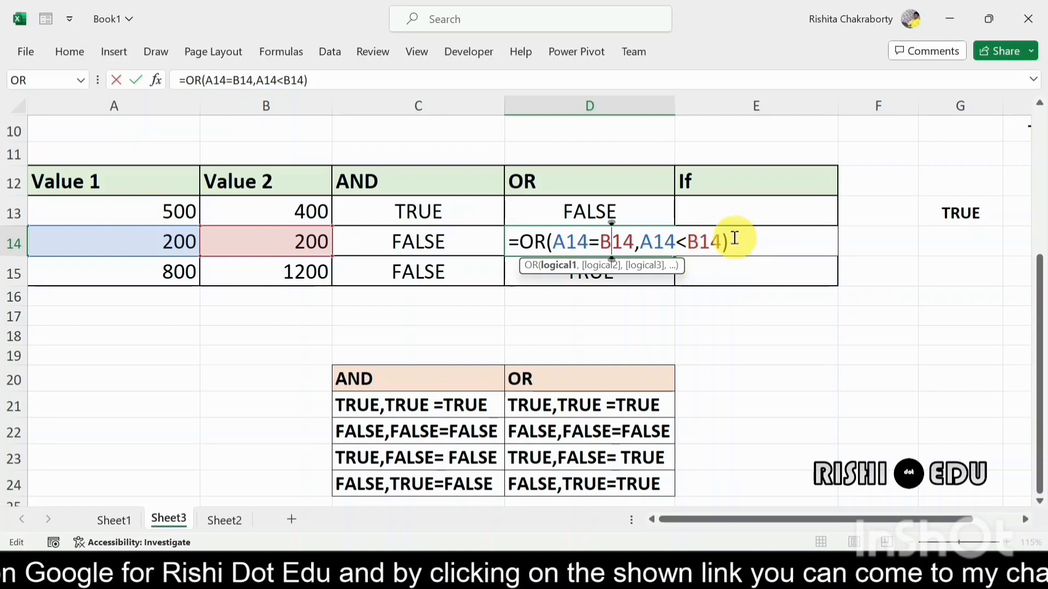
key("Return")
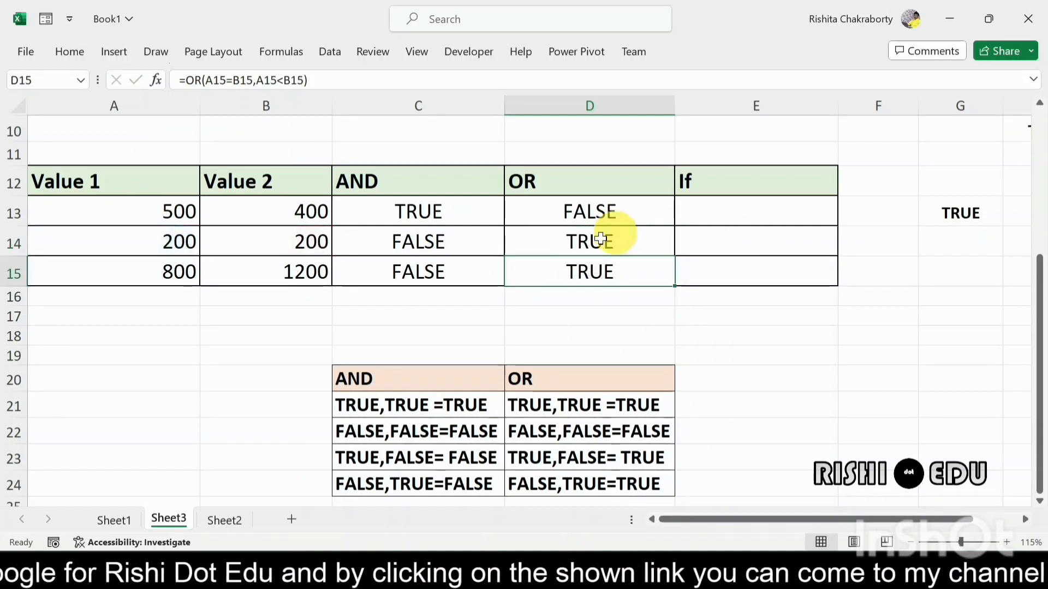
double_click(590, 279)
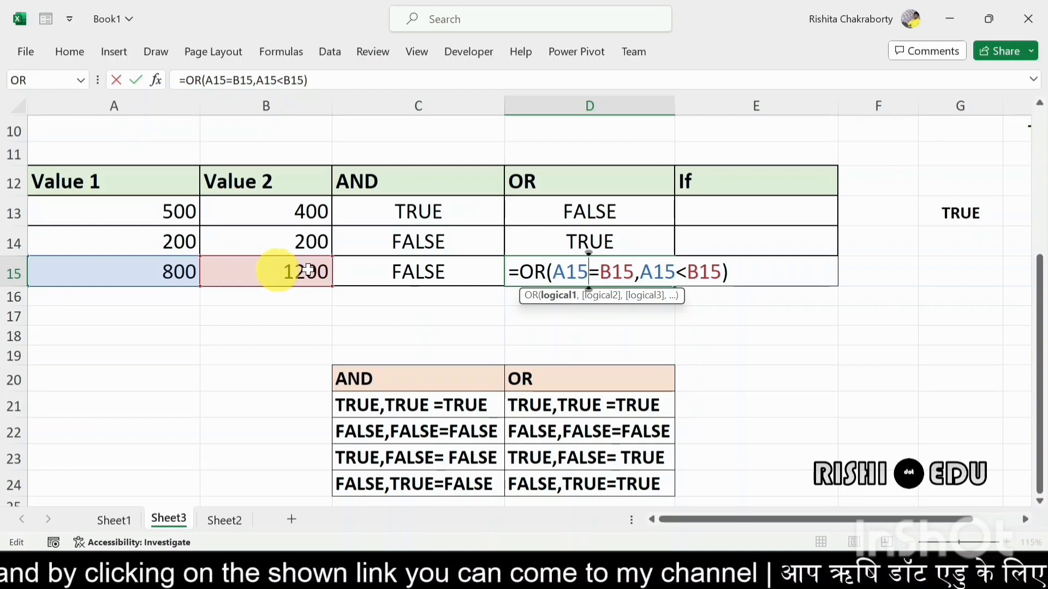
left_click_drag(621, 296, 669, 257)
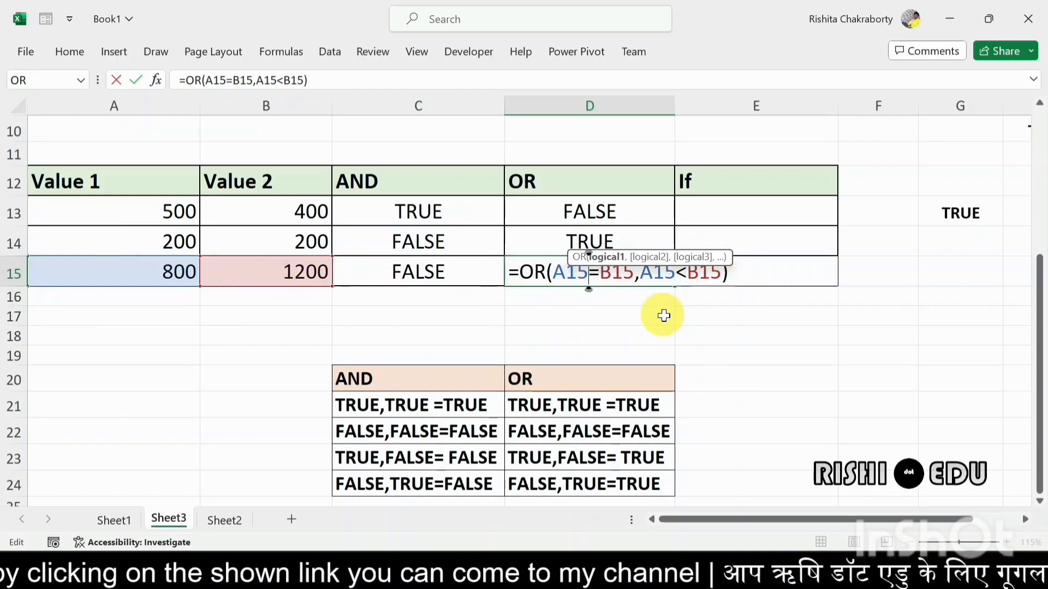
left_click(739, 270)
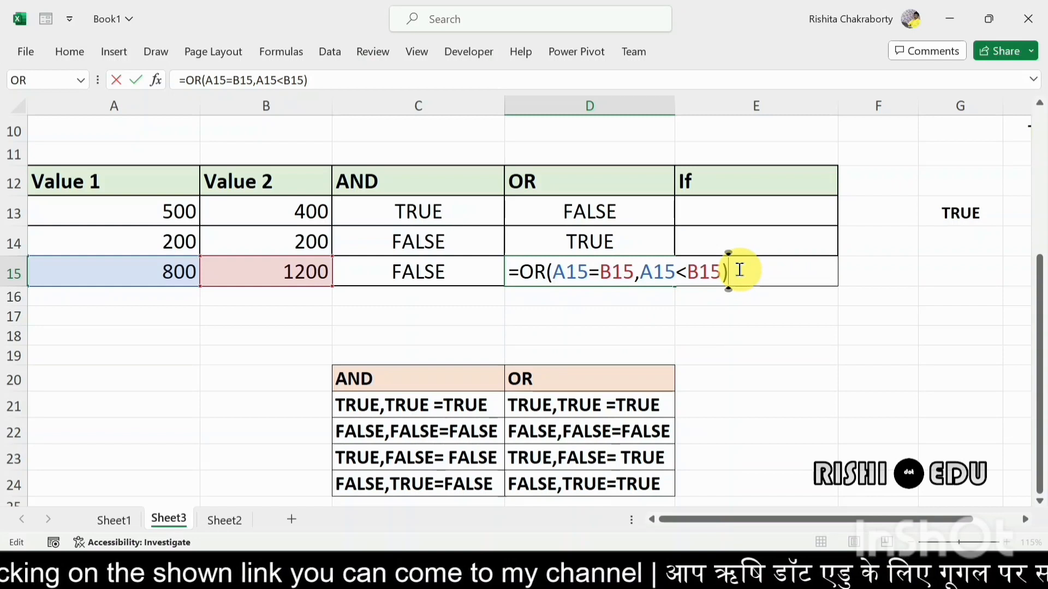
key("Return")
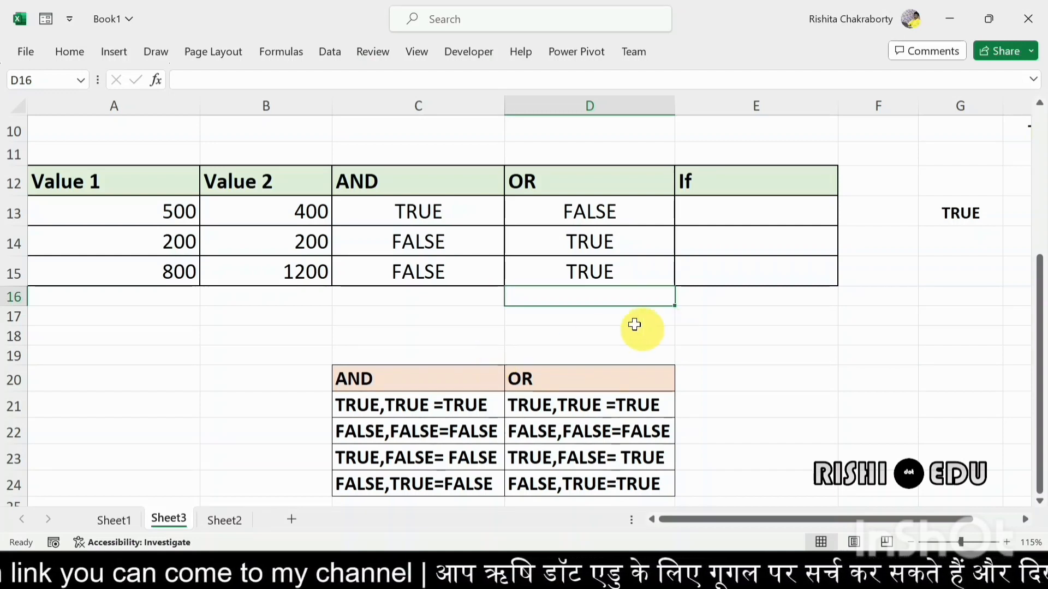
Reopen the AND formula in C13 to review its condition, leaving the formula as it is
double_click(447, 212)
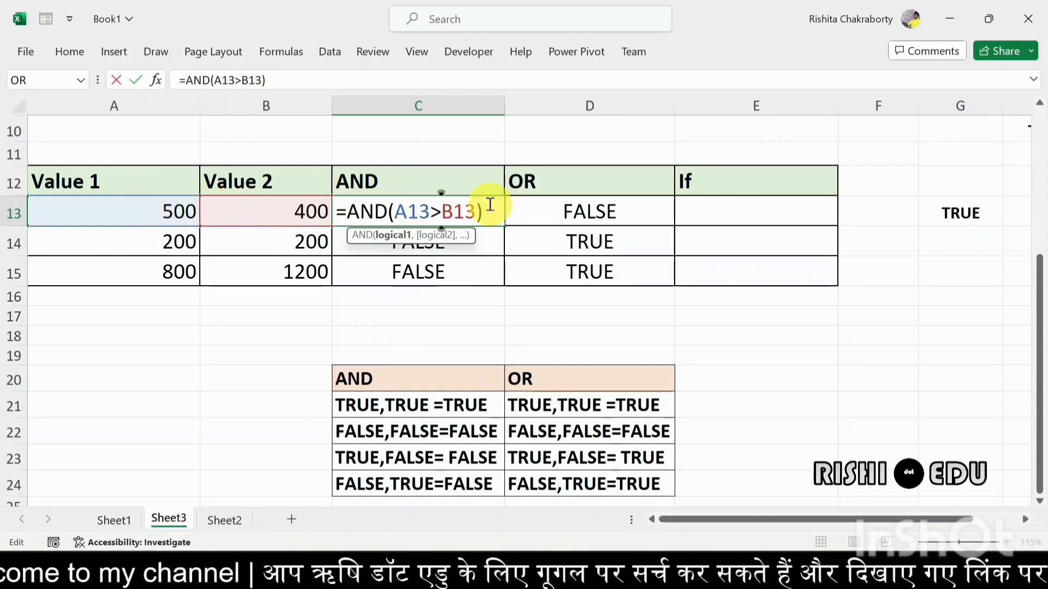
left_click(490, 206)
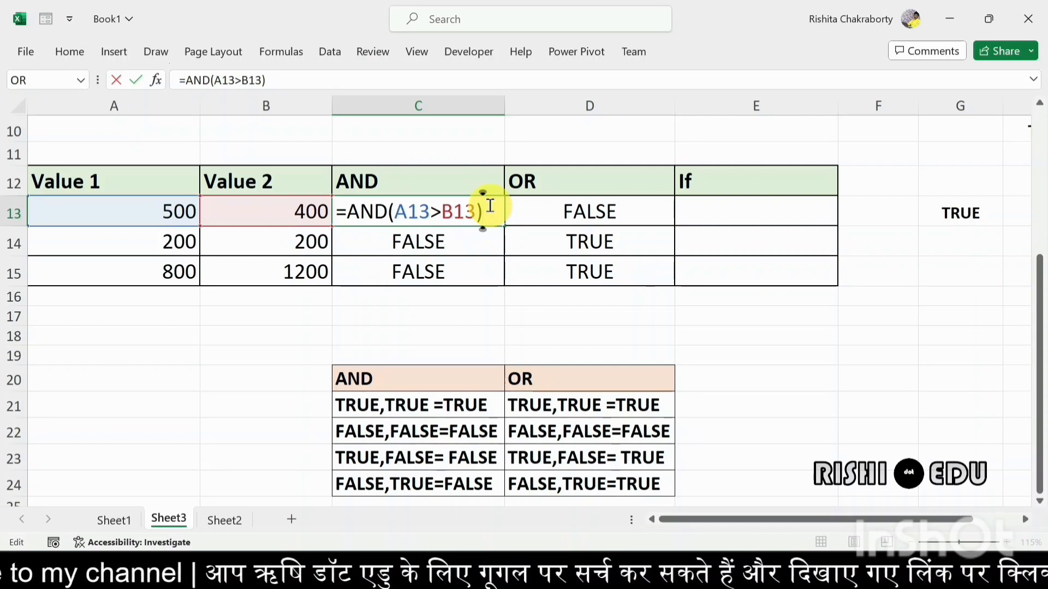
key("Return")
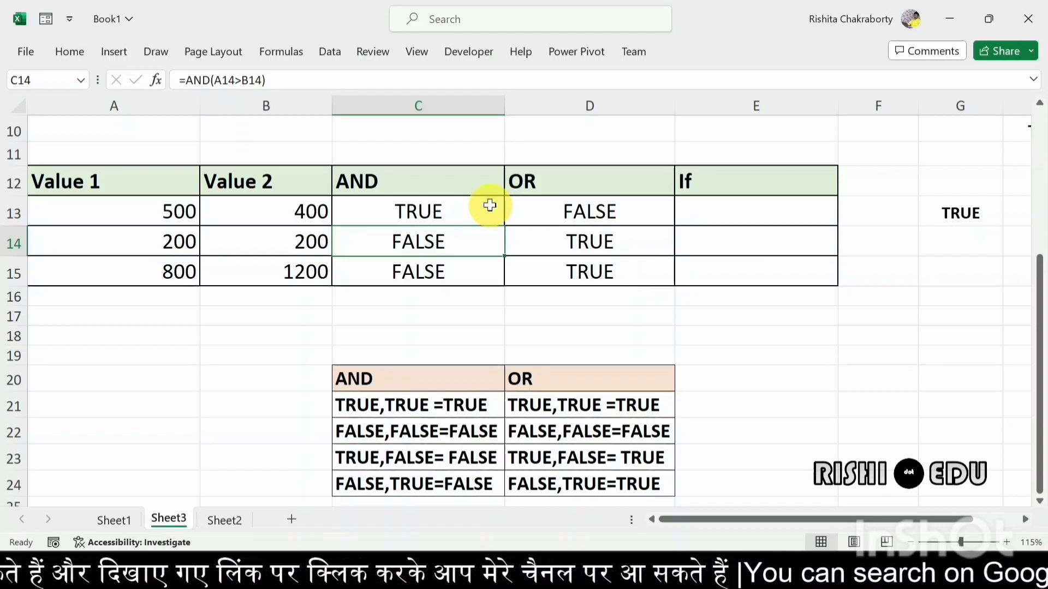
Start an IF formula in E13 with AND(A13>B13) as its logical test
left_click(714, 207)
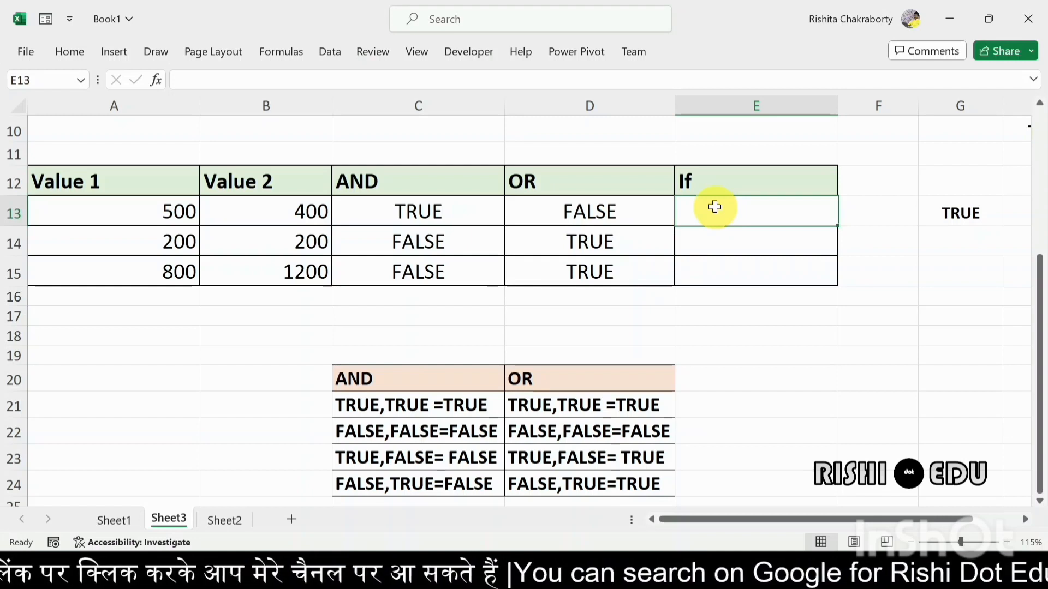
type("=")
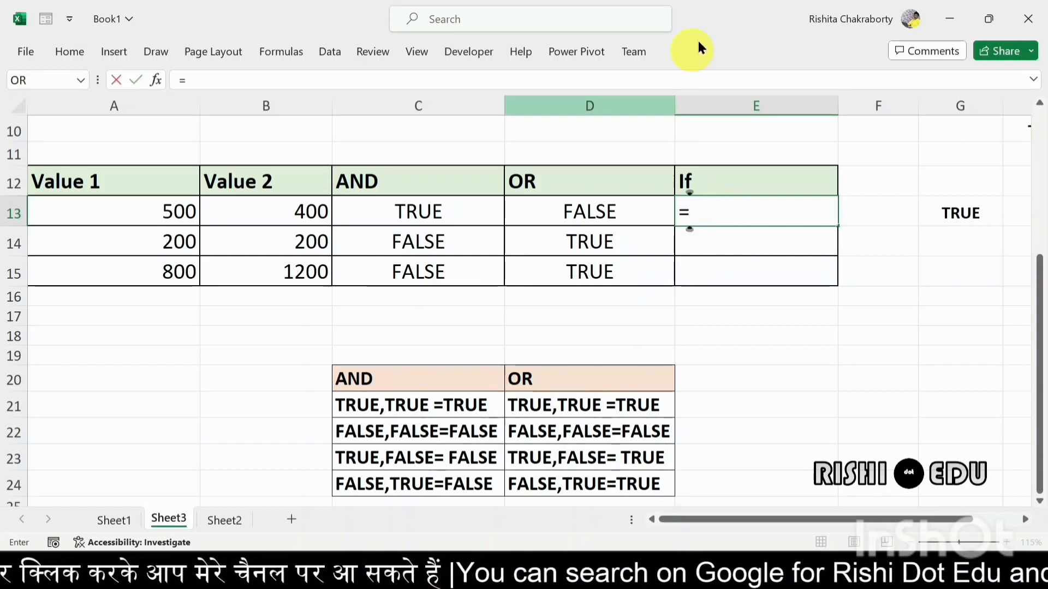
type("IF")
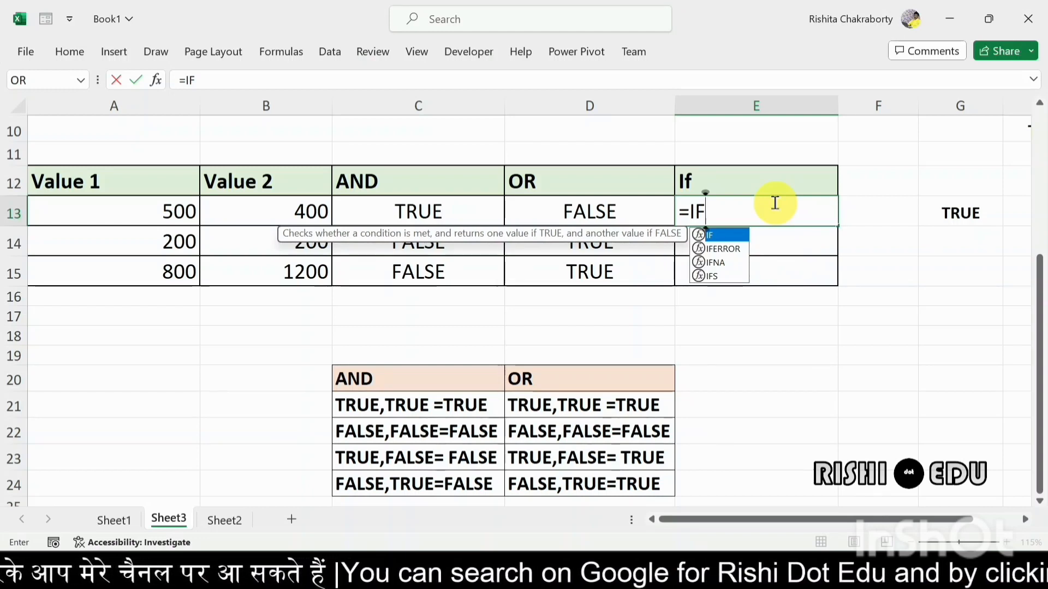
type("(")
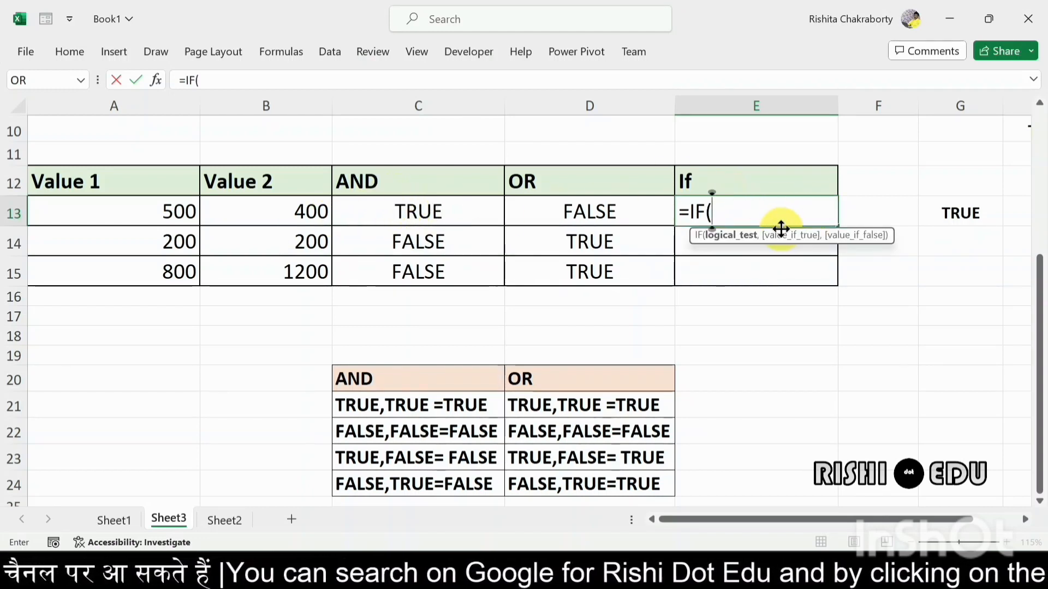
type("AND")
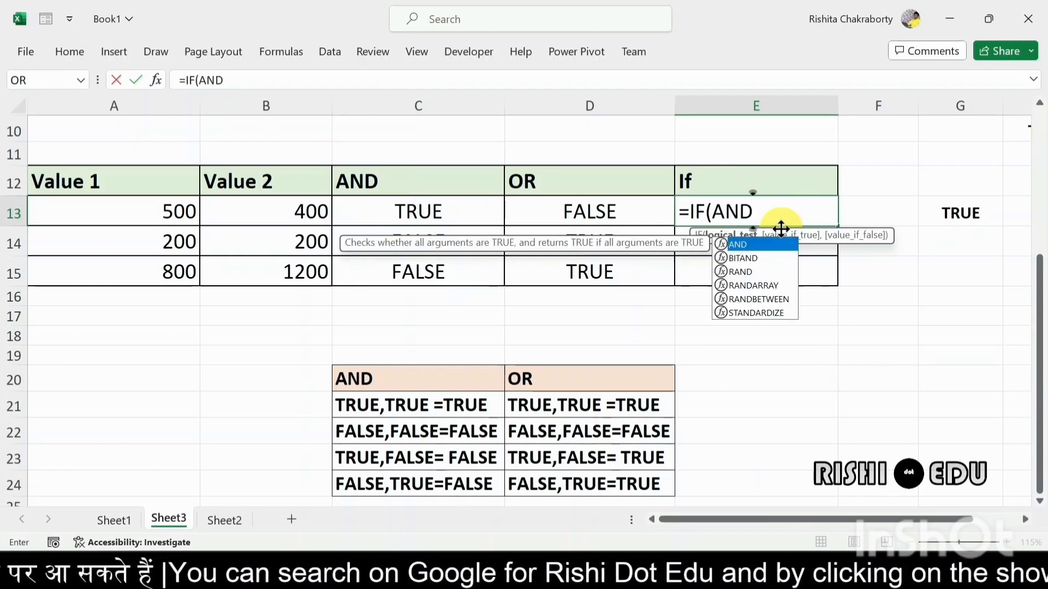
type("(")
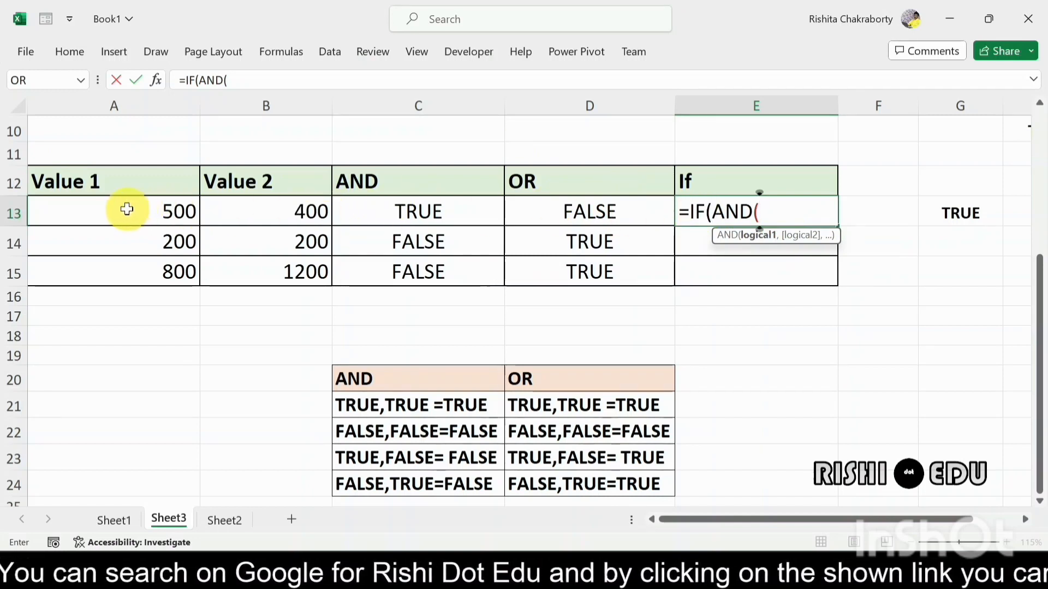
left_click(124, 208)
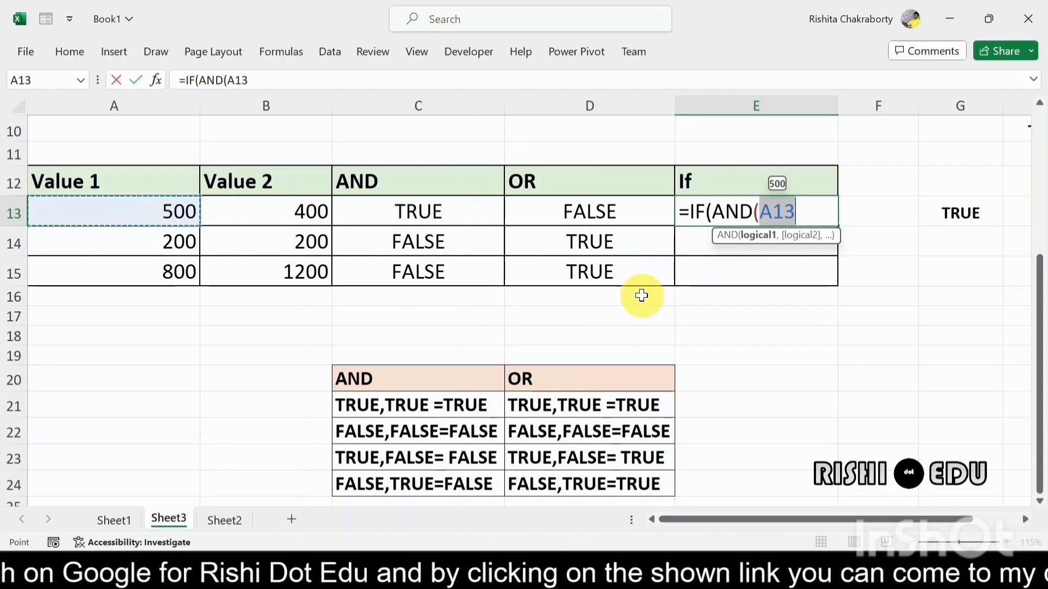
type(">")
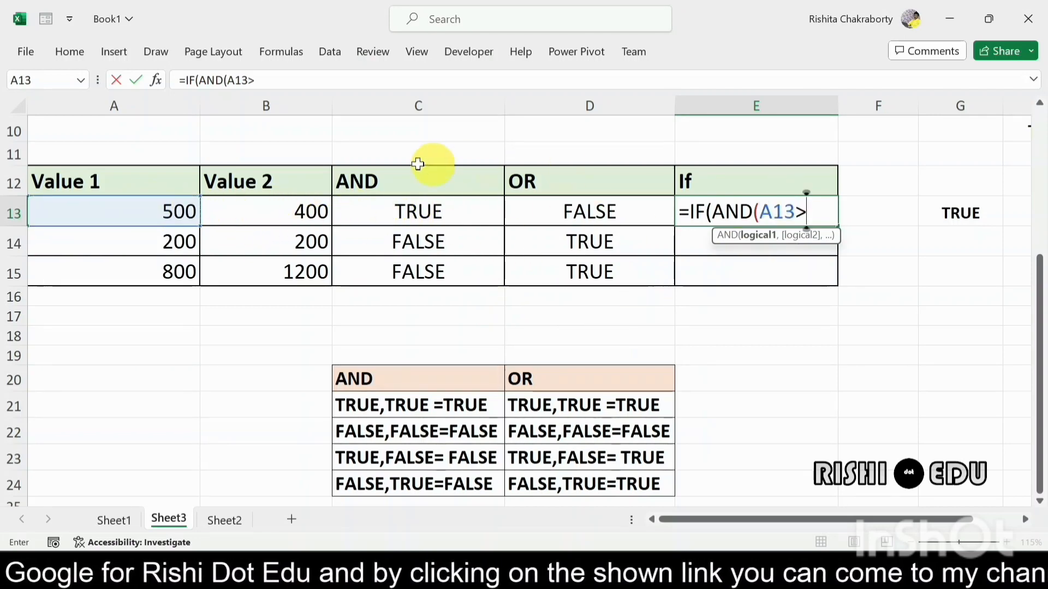
left_click(275, 203)
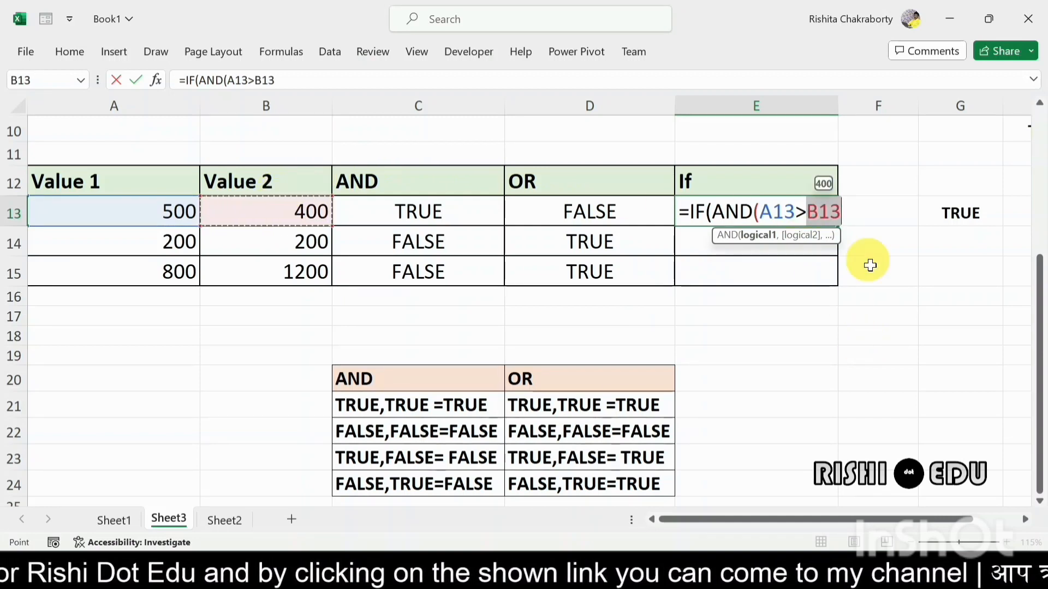
left_click(847, 203)
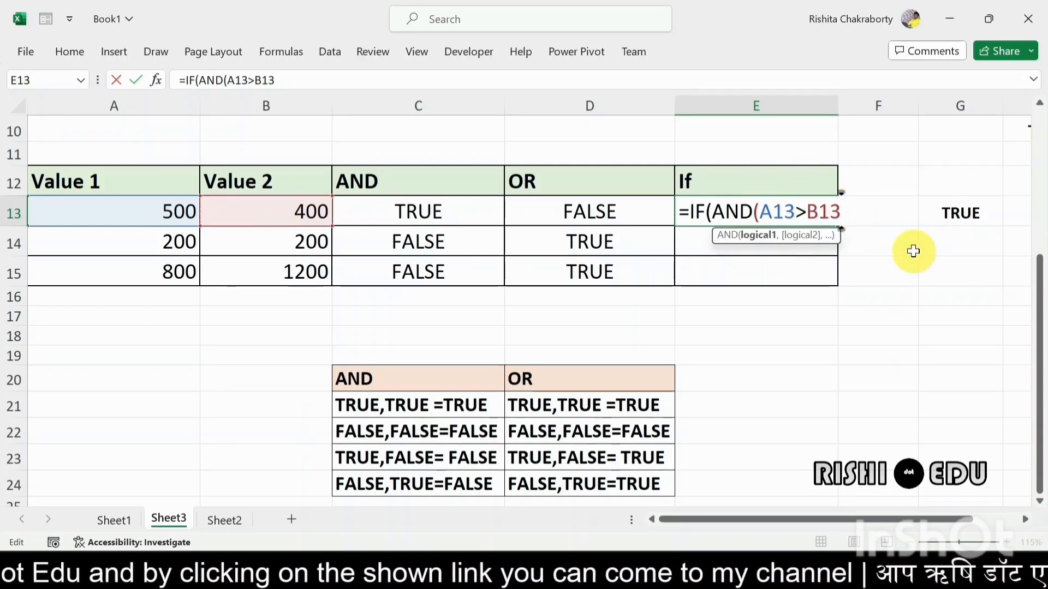
type(")")
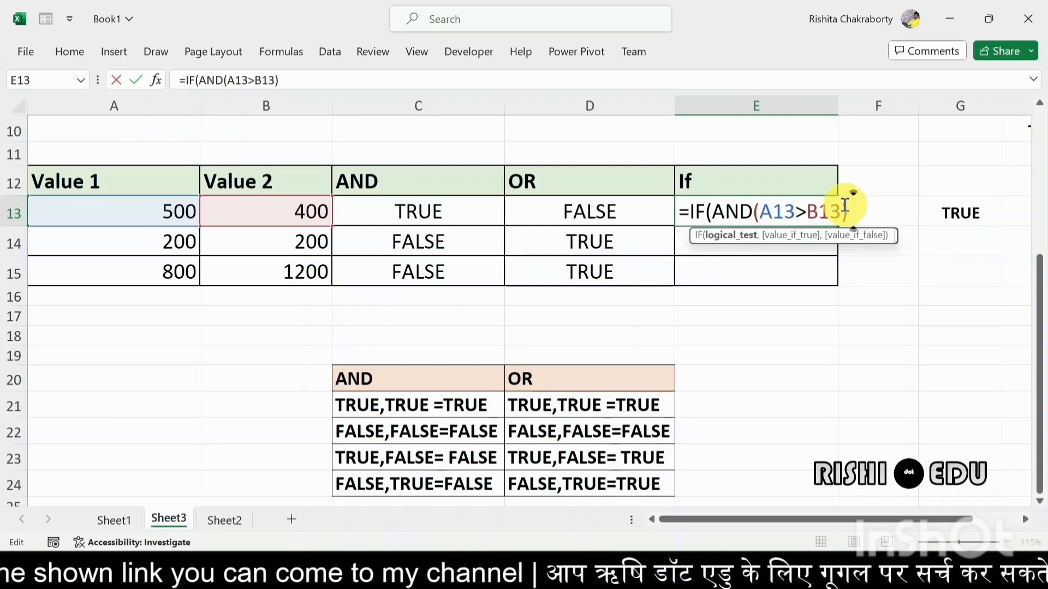
type(",")
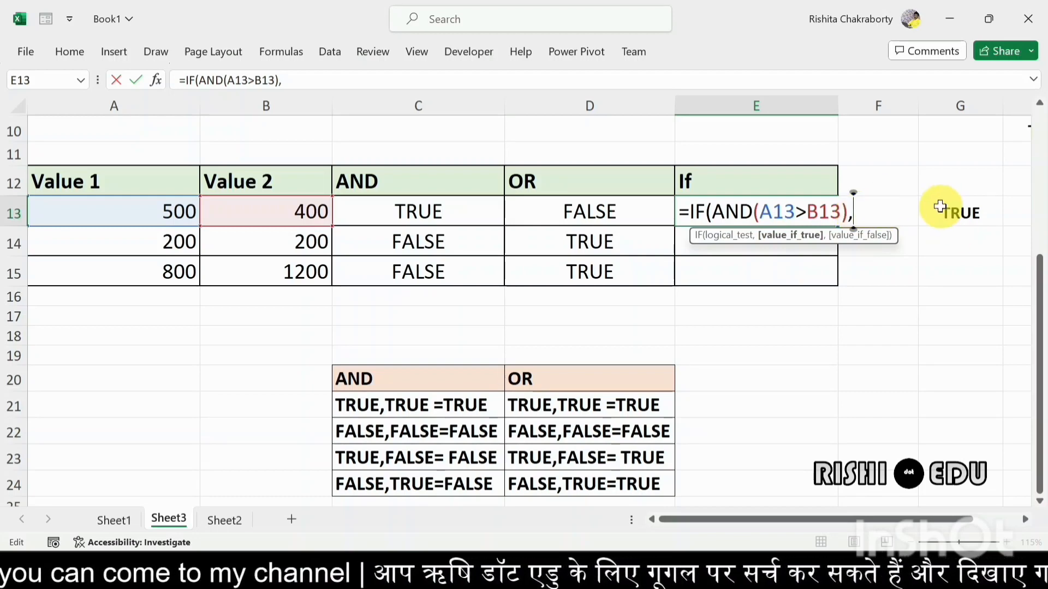
left_click_drag(751, 521, 833, 517)
mouse_move(791, 212)
left_mouse_down()
mouse_move(819, 187)
mouse_move(882, 238)
mouse_move(833, 218)
mouse_move(796, 223)
left_mouse_up()
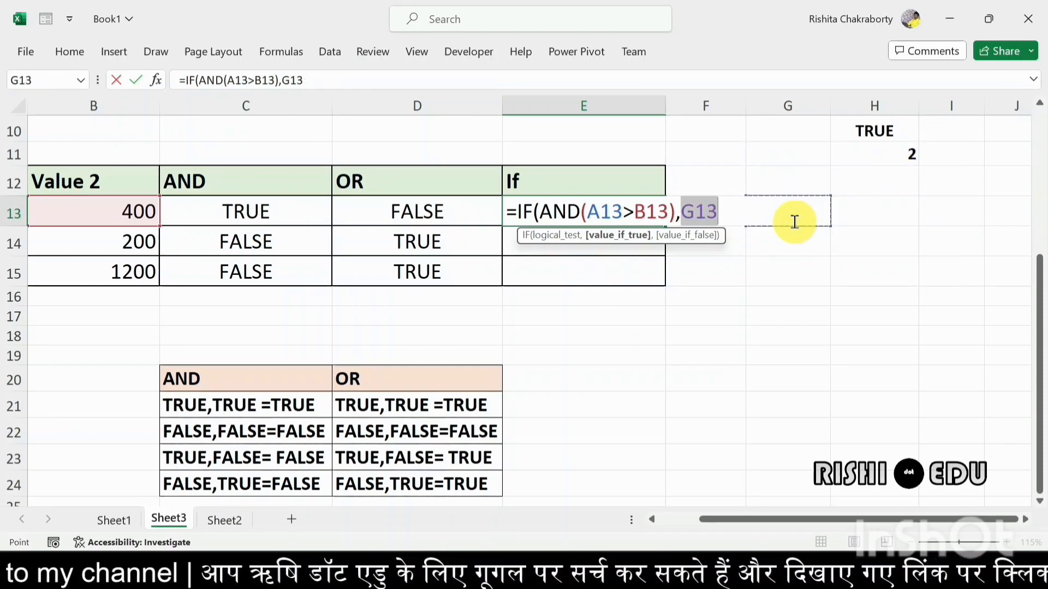
left_click(714, 212)
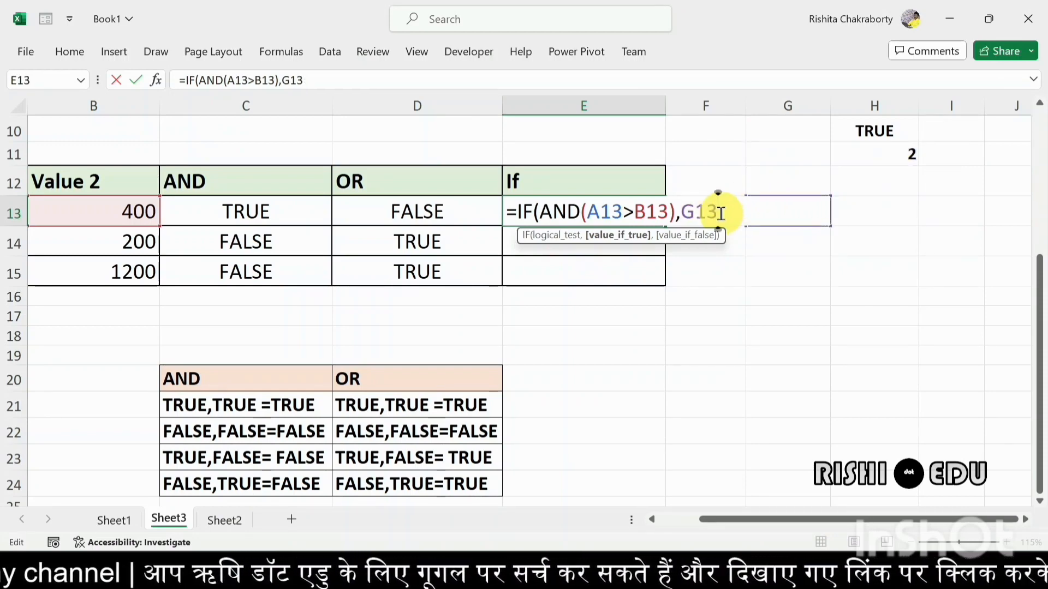
key("BackSpace")
key("BackSpace")
key("BackSpace")
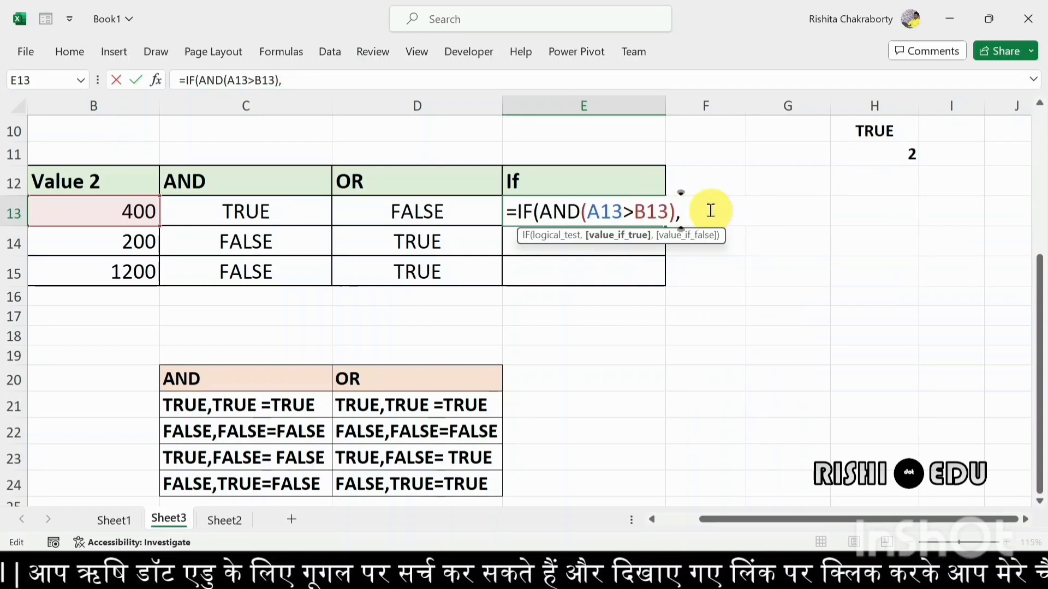
Complete the E13 formula with "YES" as the true result and "NOT" as the false result
type("\"YES")
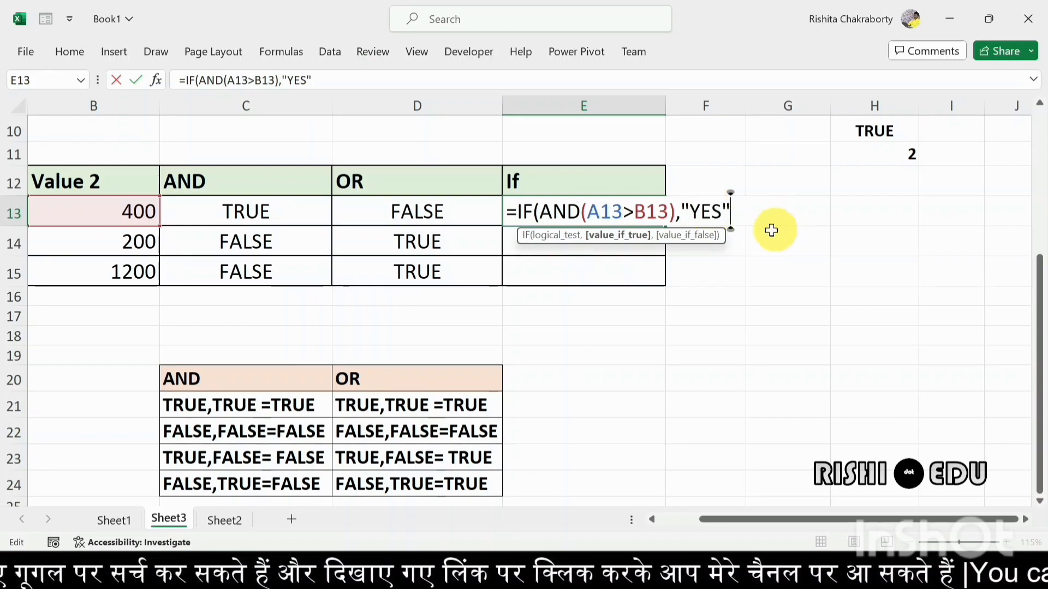
type(",")
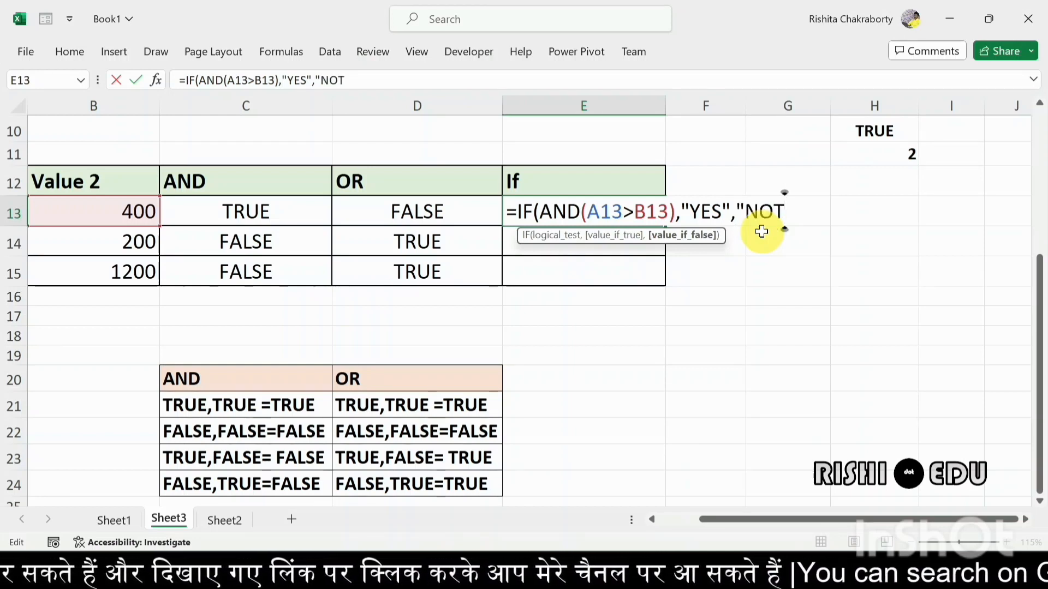
type("\"NOT")
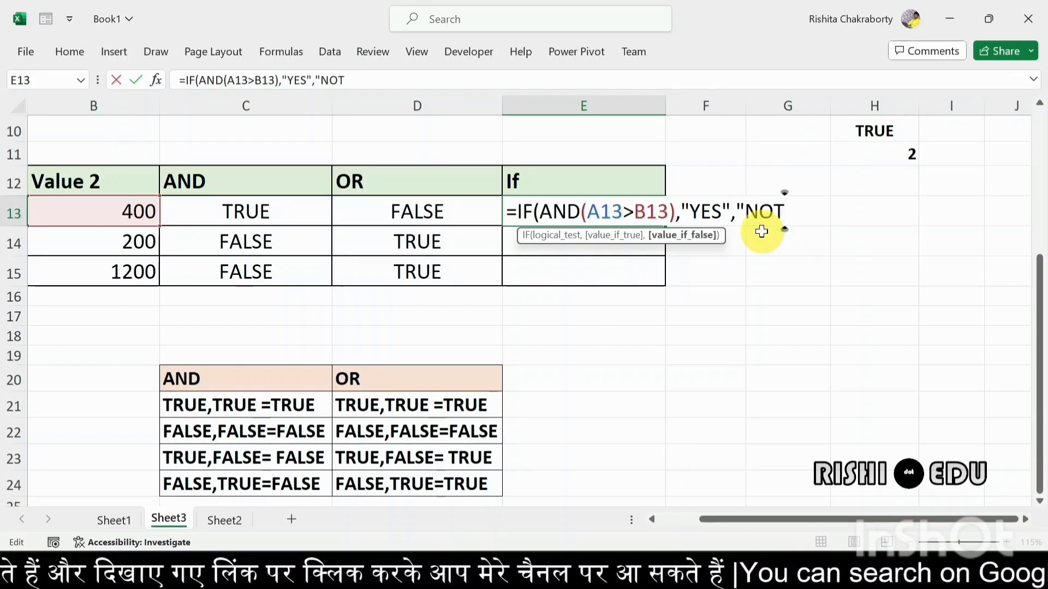
type("\"")
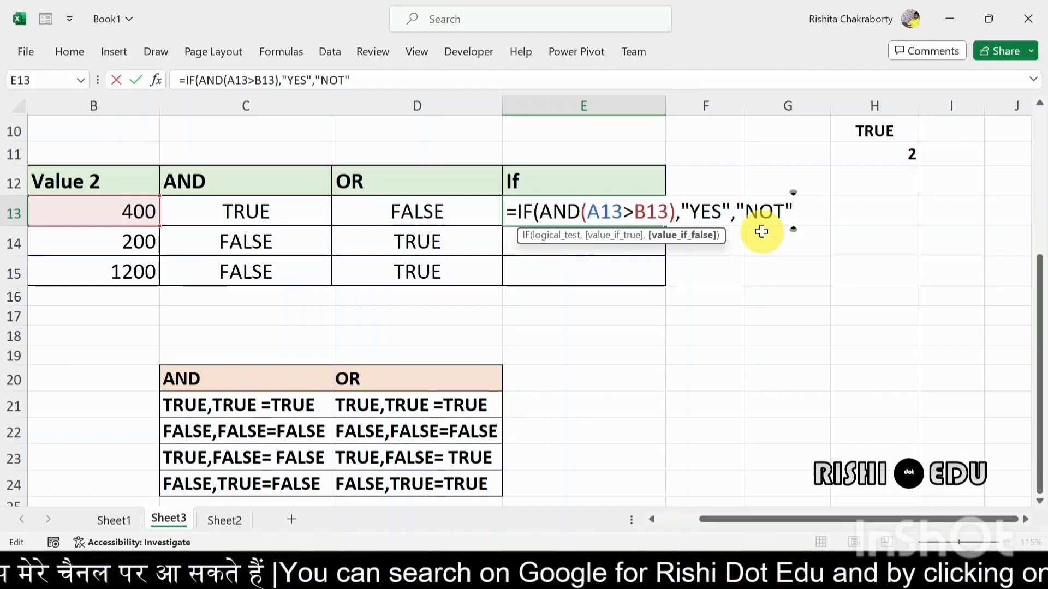
type(")")
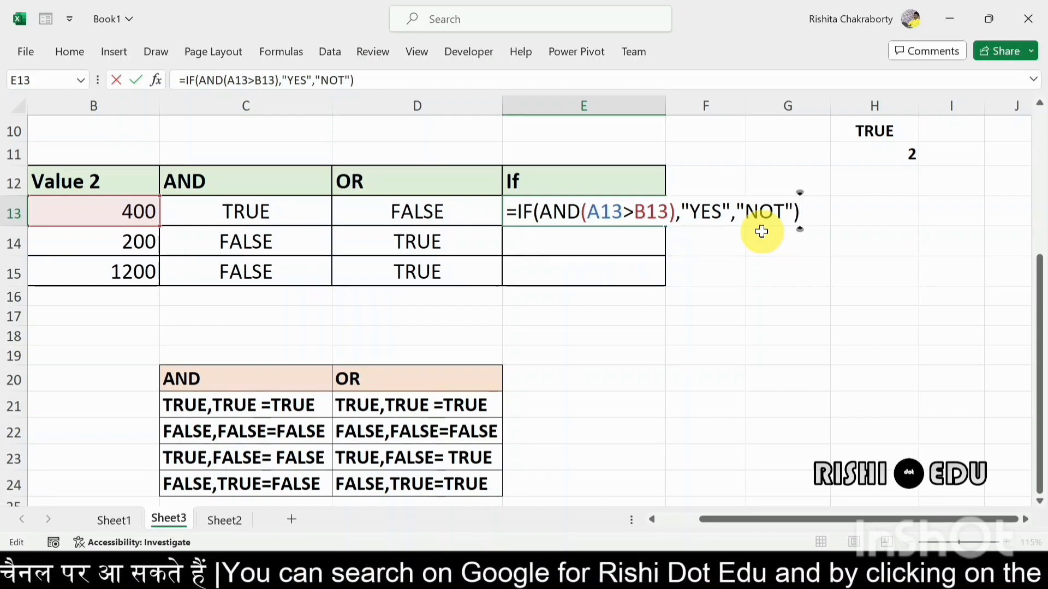
key("Return")
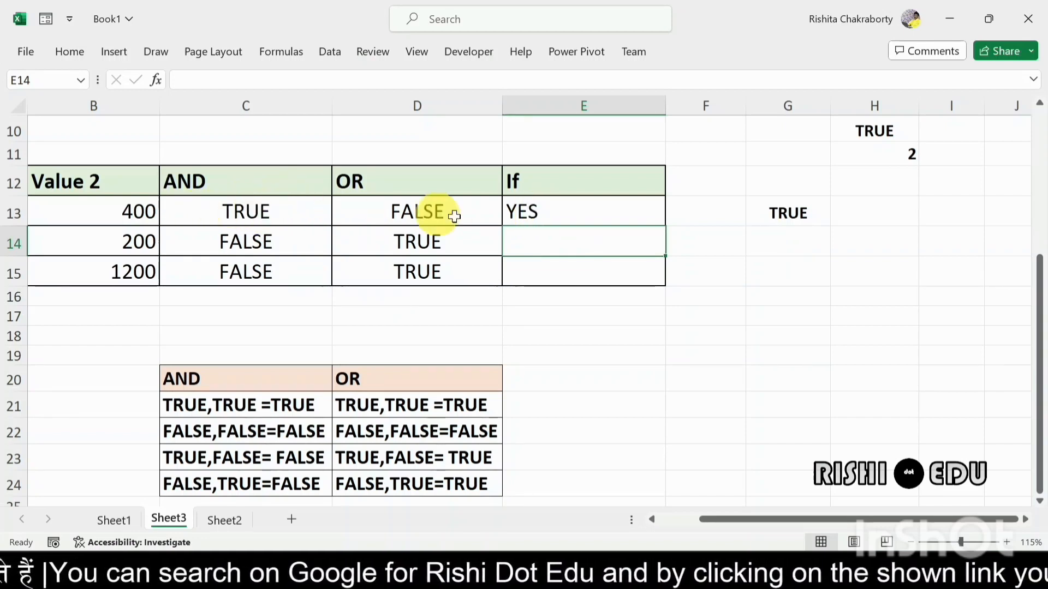
Fill the IF formula from E13 down to E15
left_click(553, 210)
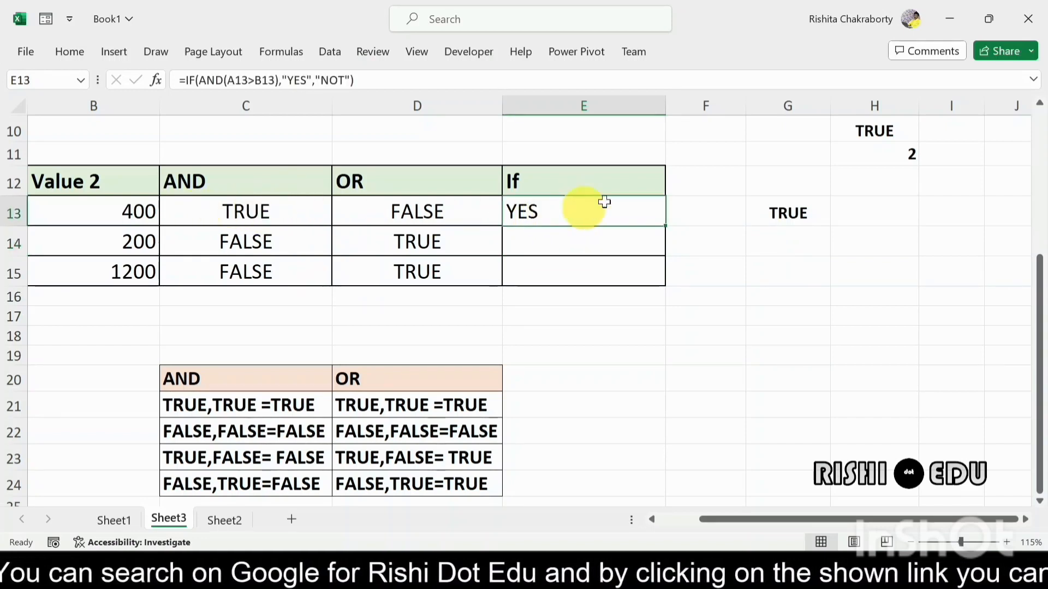
left_click_drag(665, 226, 667, 282)
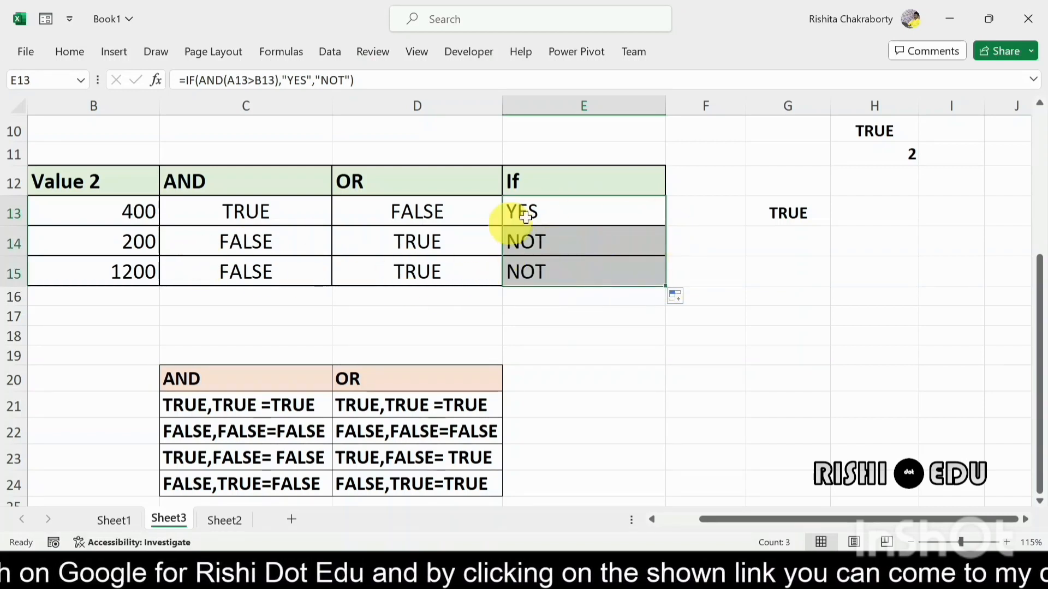
key("Down")
key("Down")
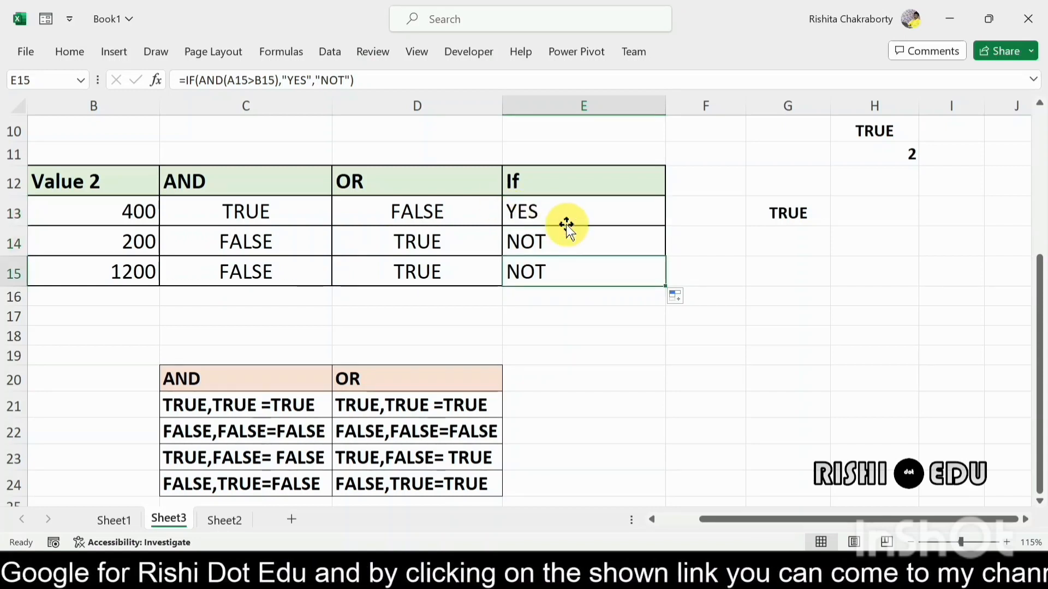
Reopen the IF formula in E13 to review its arguments, leaving it as it is
double_click(552, 215)
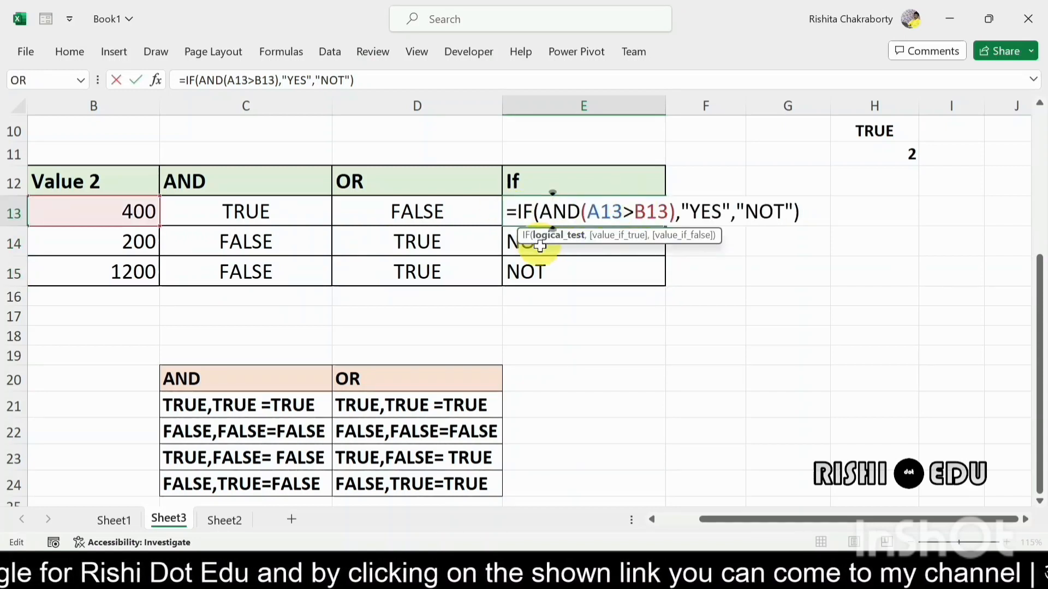
left_click(809, 214)
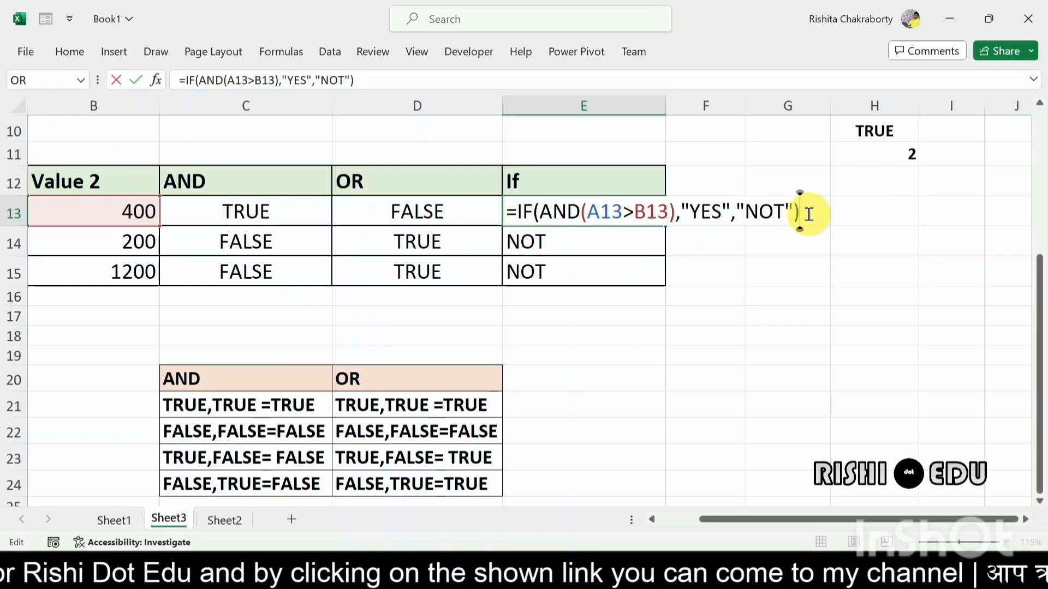
key("Return")
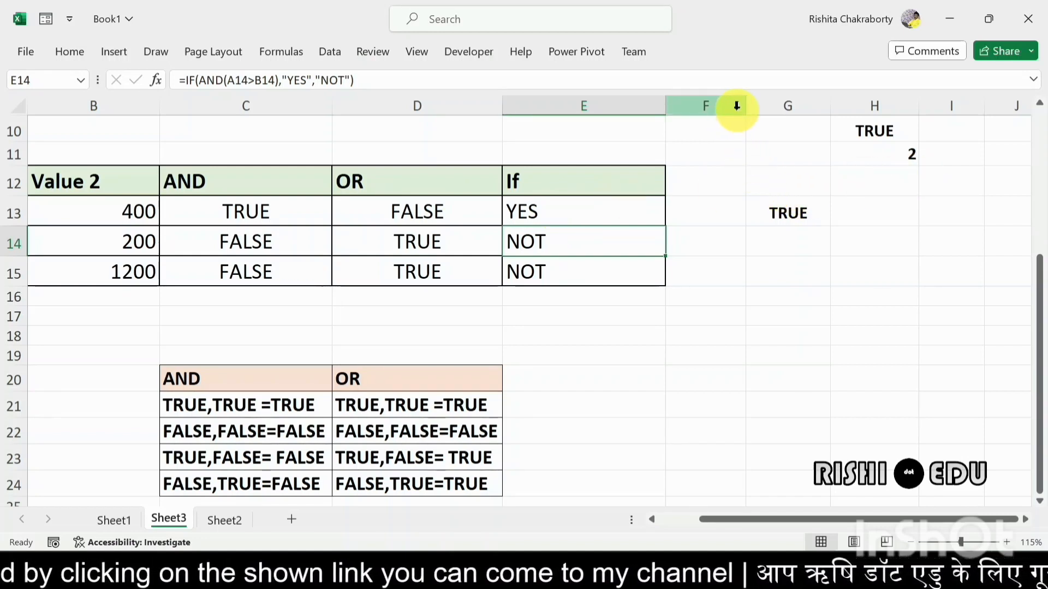
Widen column F and add borders to F12:F15 to extend the value table by one column
left_click_drag(745, 107, 814, 101)
left_click(700, 184)
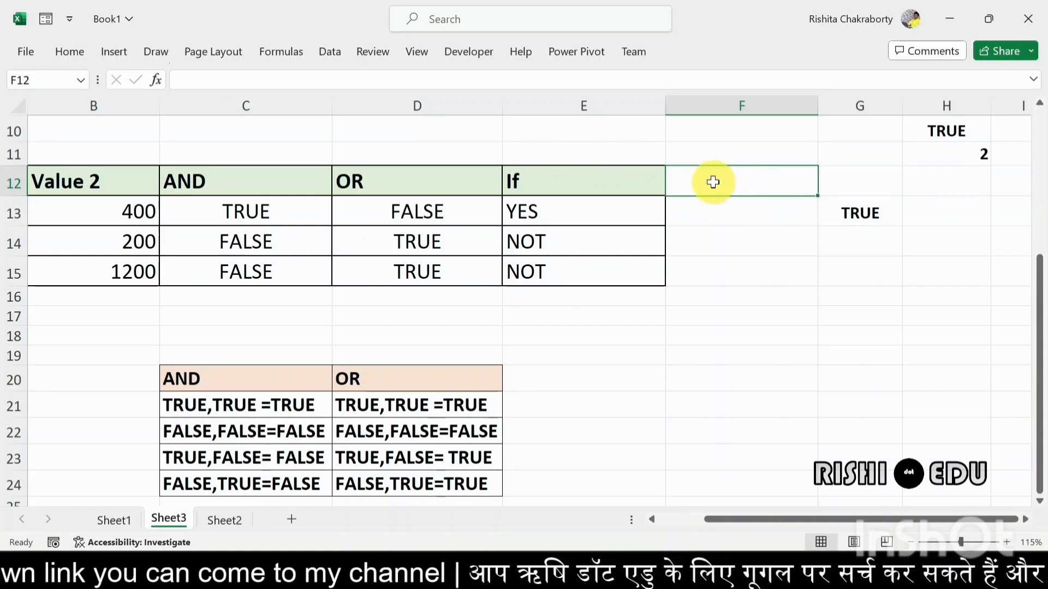
left_click_drag(713, 182, 718, 257)
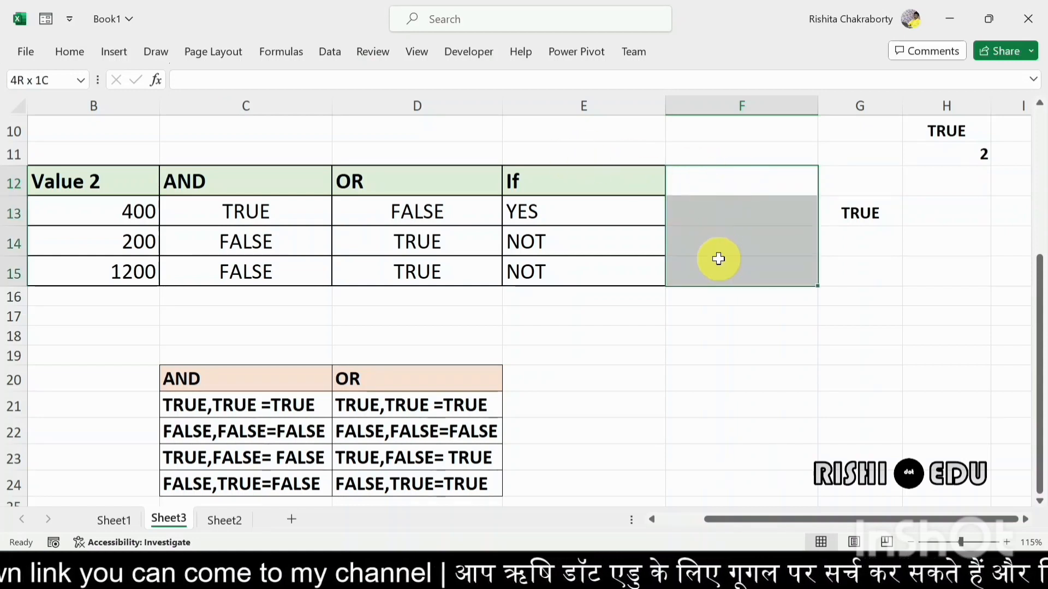
left_click(70, 53)
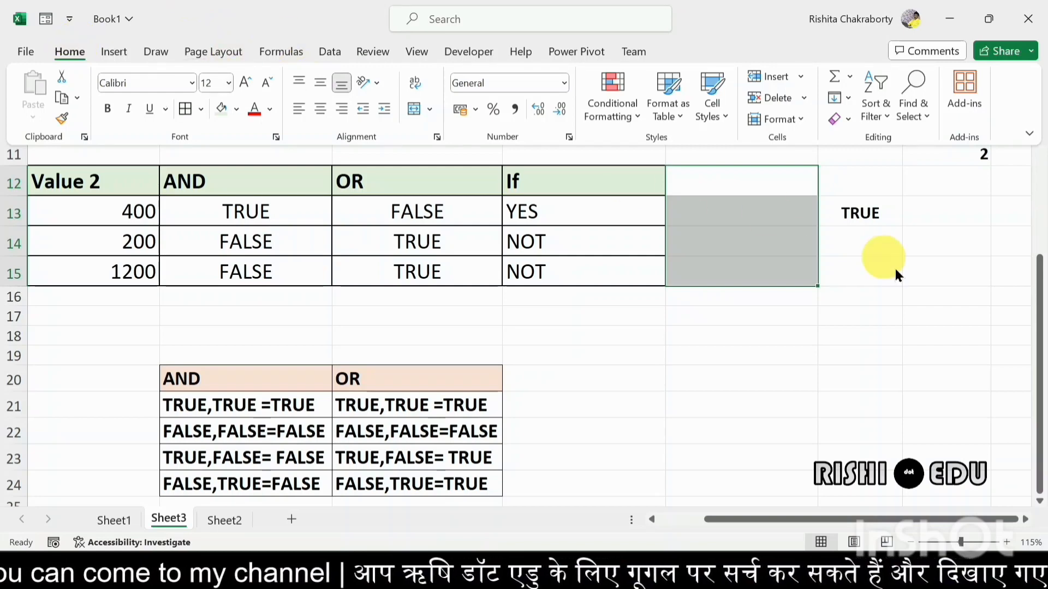
left_click(185, 109)
Enter the heading IF(OR) in F12
left_click(715, 175)
double_click(715, 175)
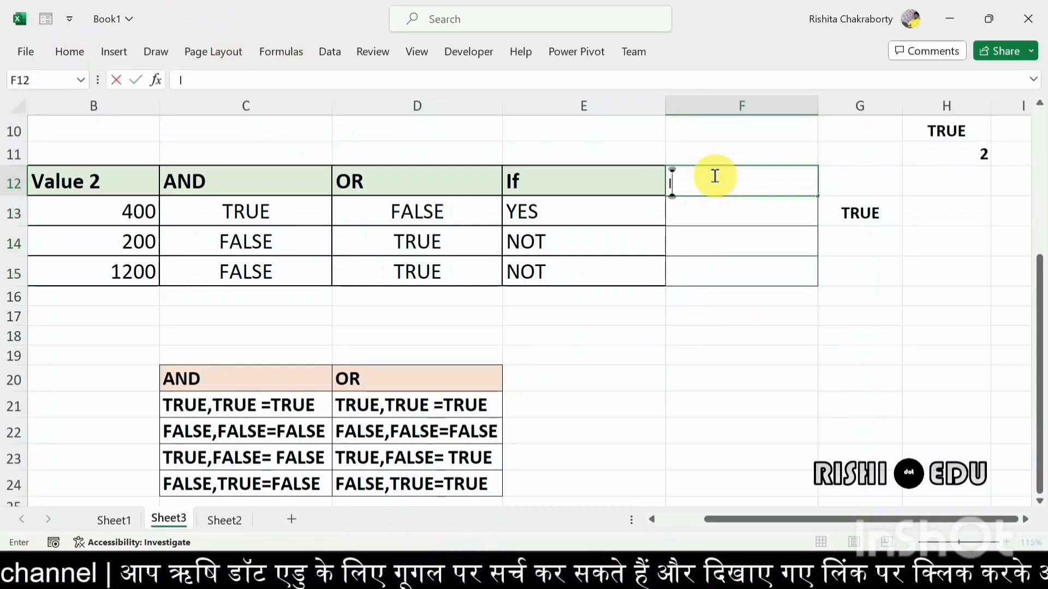
type("IF(OR)")
key("Return")
Enlarge the font of F12:F15 by three size increments to match the rest of the table
key("shift+Down")
key("shift+Down")
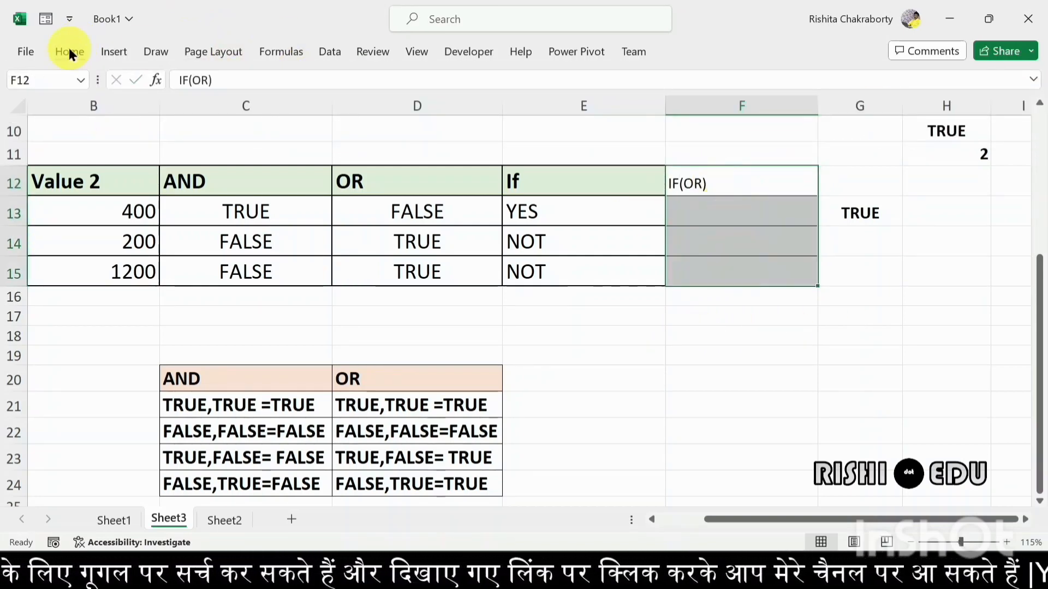
left_click(70, 51)
left_click(246, 88)
left_click(246, 86)
left_click(246, 86)
left_click(571, 337)
Give the IF(OR) heading in F12 the same light green fill as the other table headings
left_click_drag(592, 181, 738, 176)
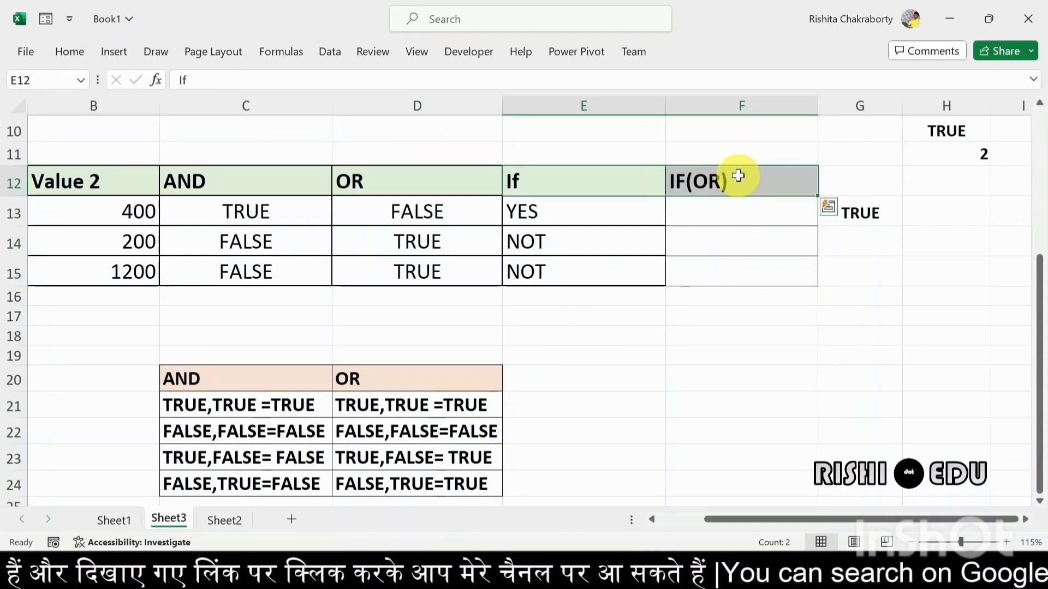
left_click(70, 51)
left_click(221, 113)
left_click(722, 242)
Apply a heavier outline border around each of the cells F12, F13, F14 and F15
left_click(696, 185)
left_click(710, 214, "ctrl")
left_click(721, 242, "ctrl")
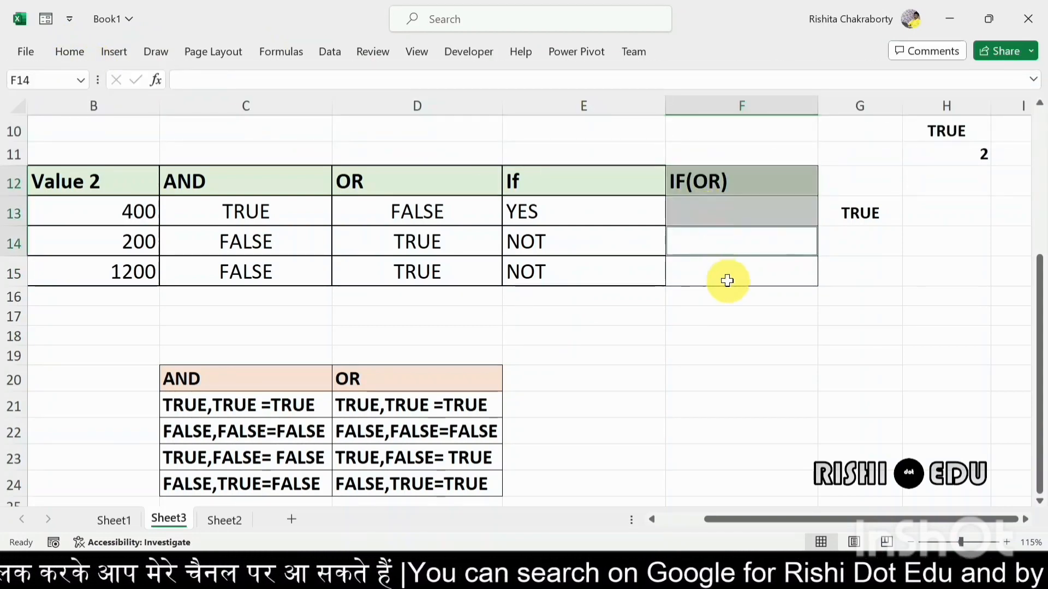
left_click(727, 280, "ctrl")
left_click(71, 52)
left_click(203, 107)
left_click(225, 278)
left_click(706, 374)
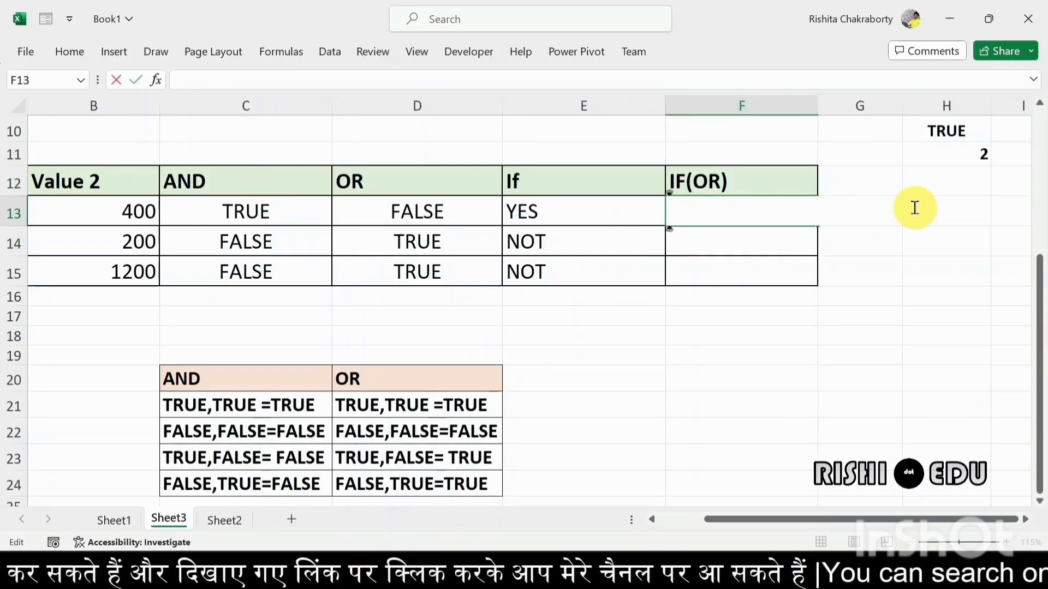
key("Return")
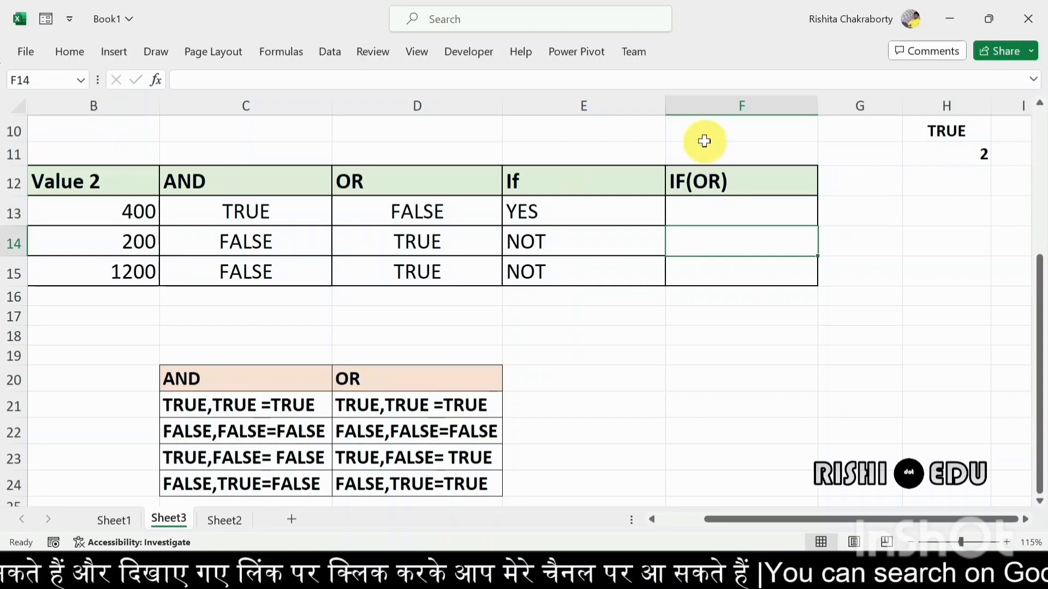
left_click(763, 210)
type("=IF(OR(")
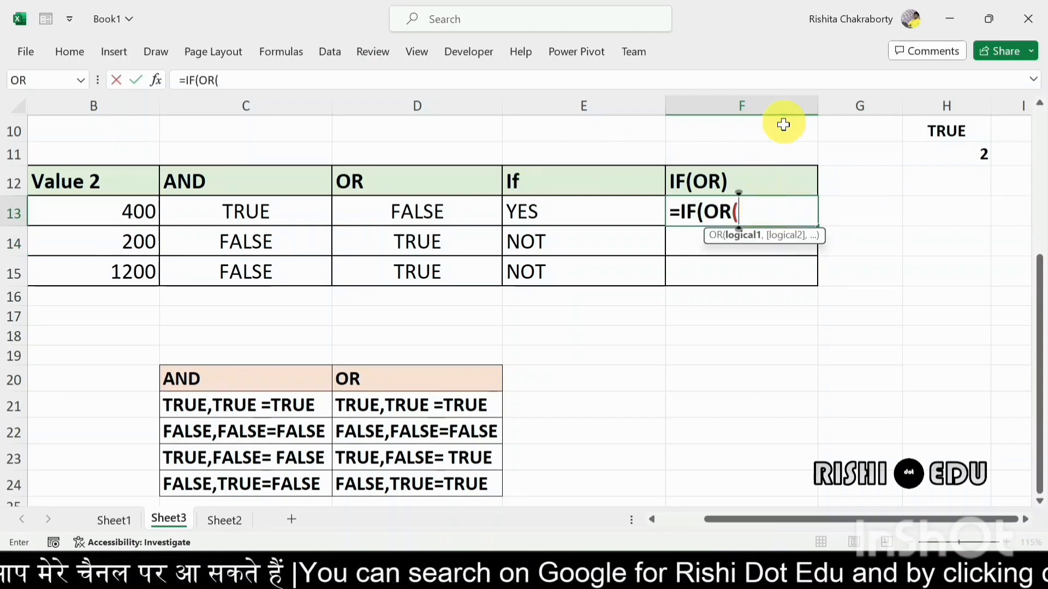
key("BackSpace")
key("BackSpace")
key("BackSpace")
key("BackSpace")
key("BackSpace")
key("BackSpace")
key("BackSpace")
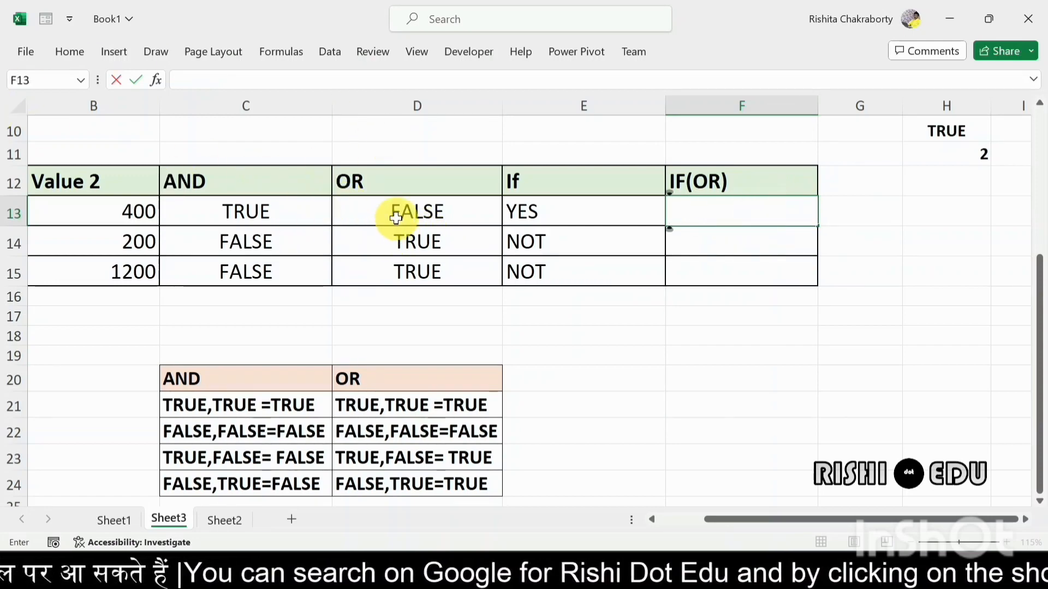
Copy the text OR(A13=B13,A13<B13), without its equals sign, from the formula in D13 and paste it into F20 as a reference
left_click(416, 215)
double_click(402, 207)
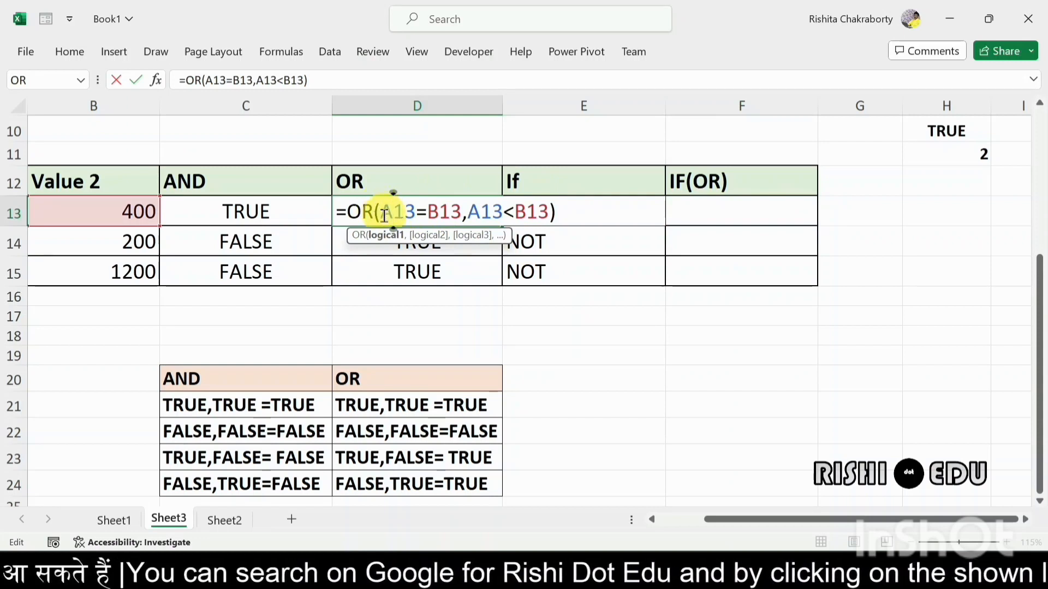
left_click_drag(380, 211, 548, 211)
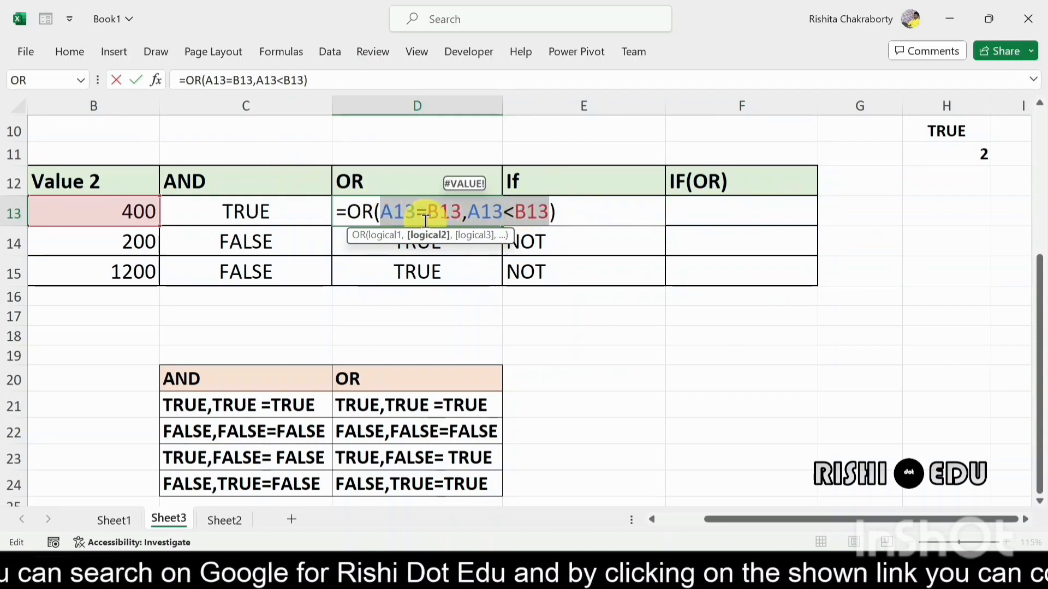
left_click(349, 212)
left_click_drag(349, 212, 439, 211)
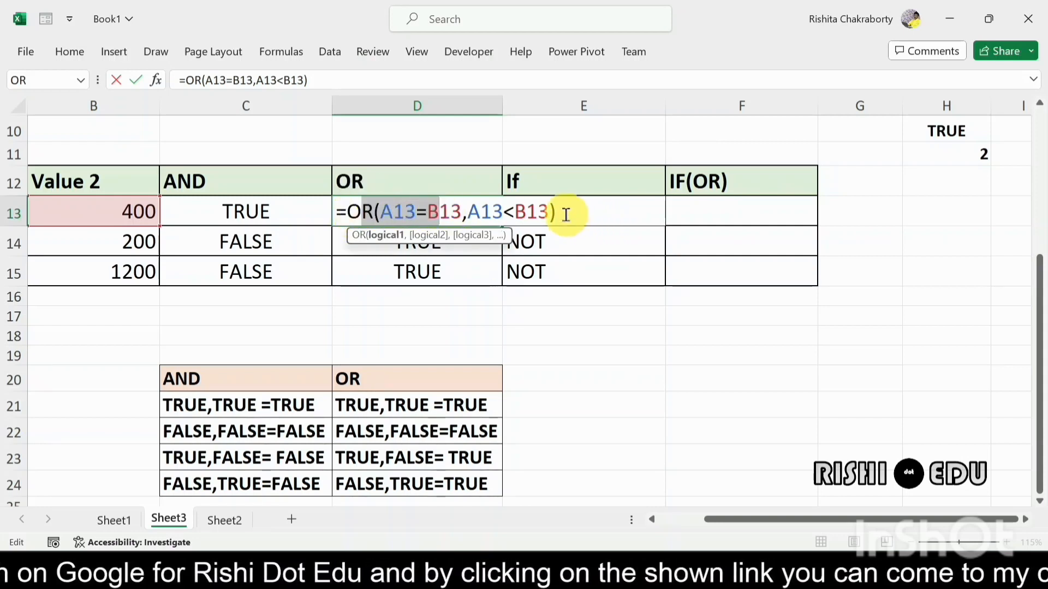
left_click_drag(557, 213, 343, 199)
key("ctrl+c")
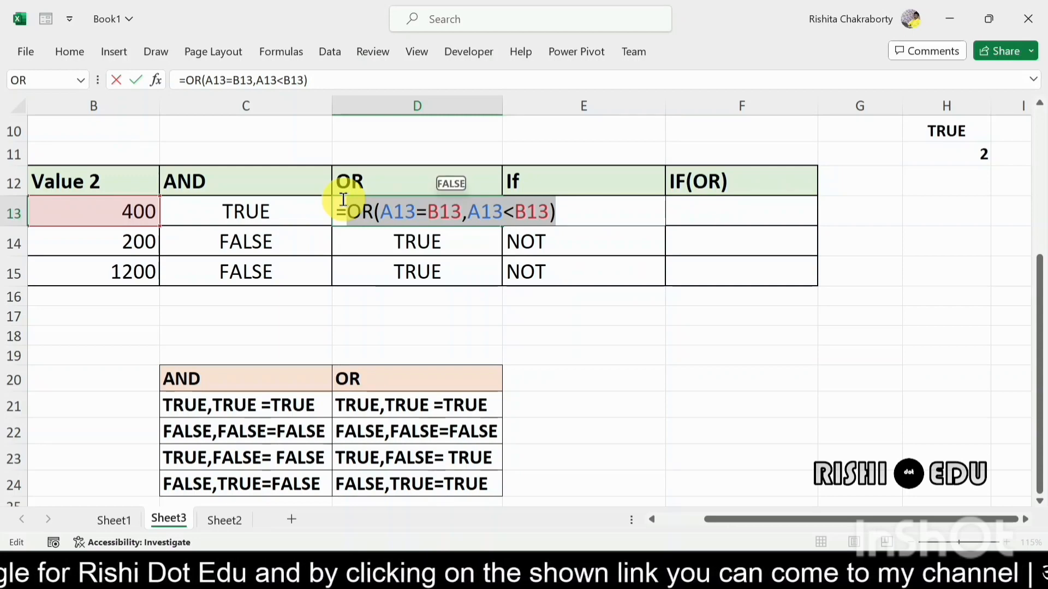
left_click(580, 212)
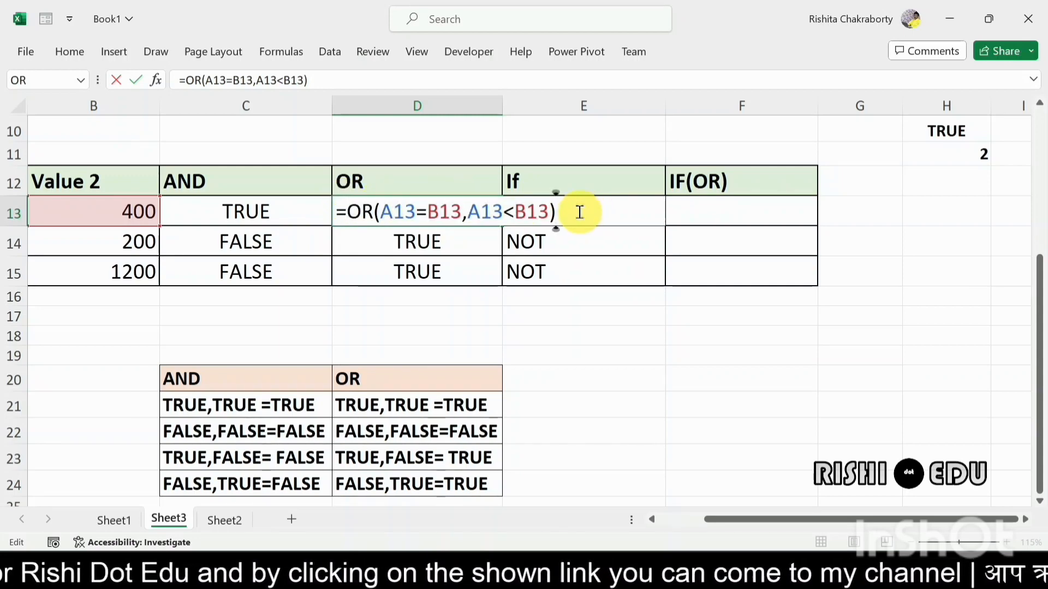
key("Return")
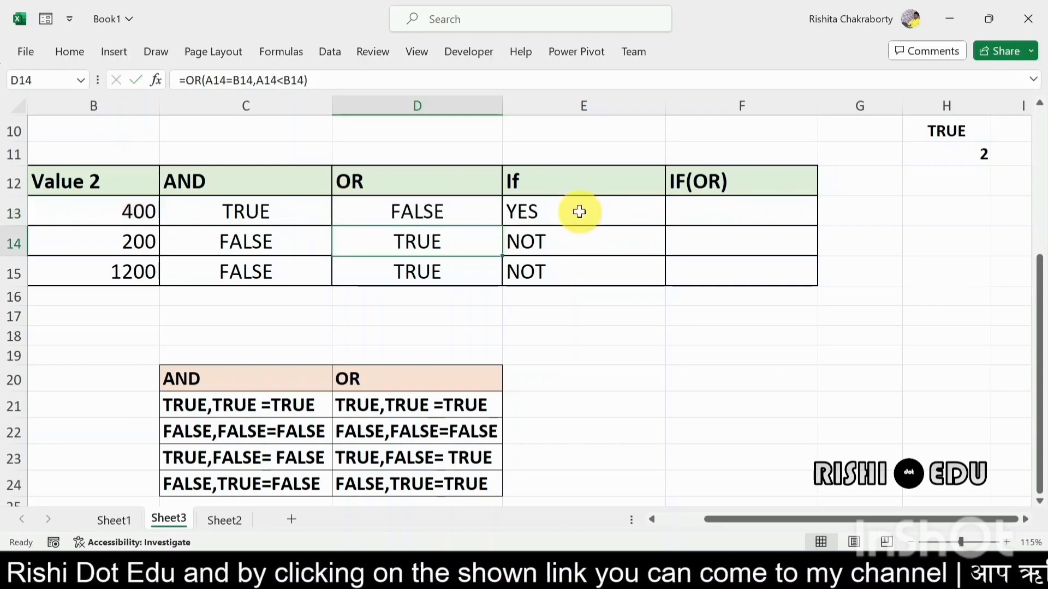
left_click(733, 385)
key("ctrl+v")
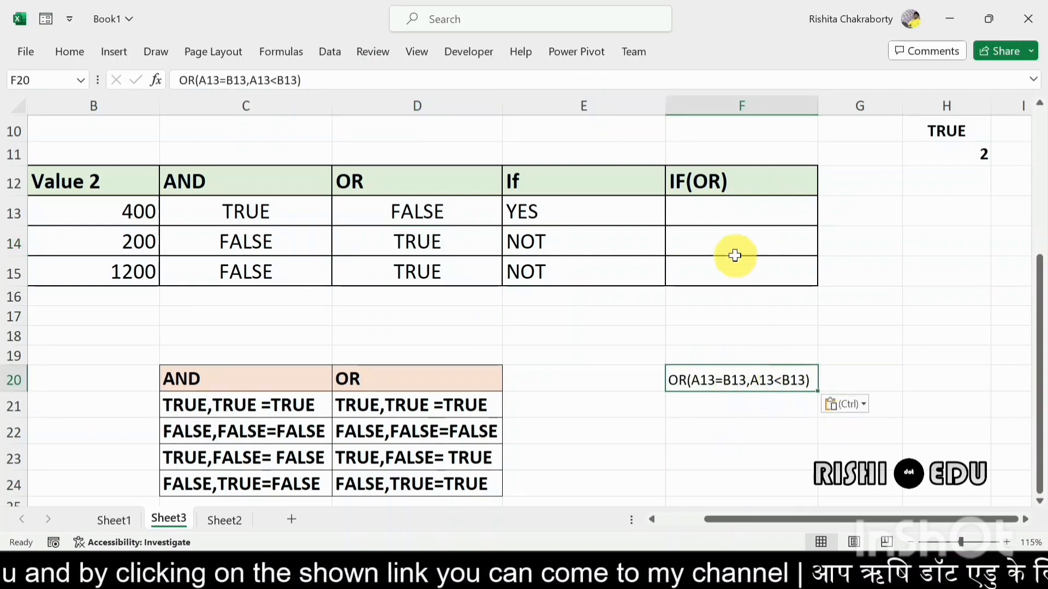
Begin an IF formula in F13 with OR(A13=B13,A13<B13) as its logical test
double_click(708, 206)
type("=")
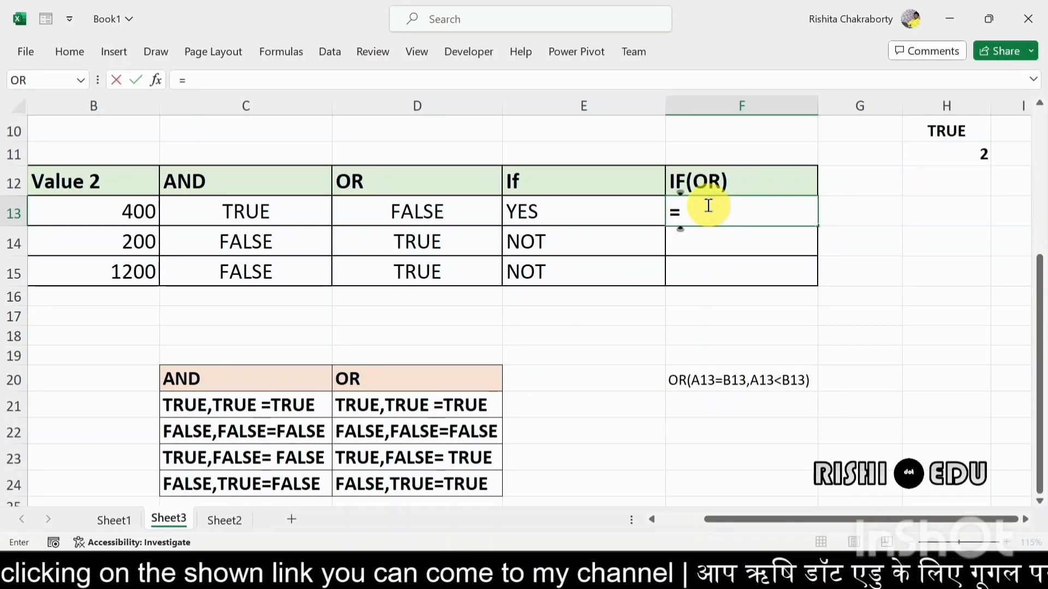
type("IF")
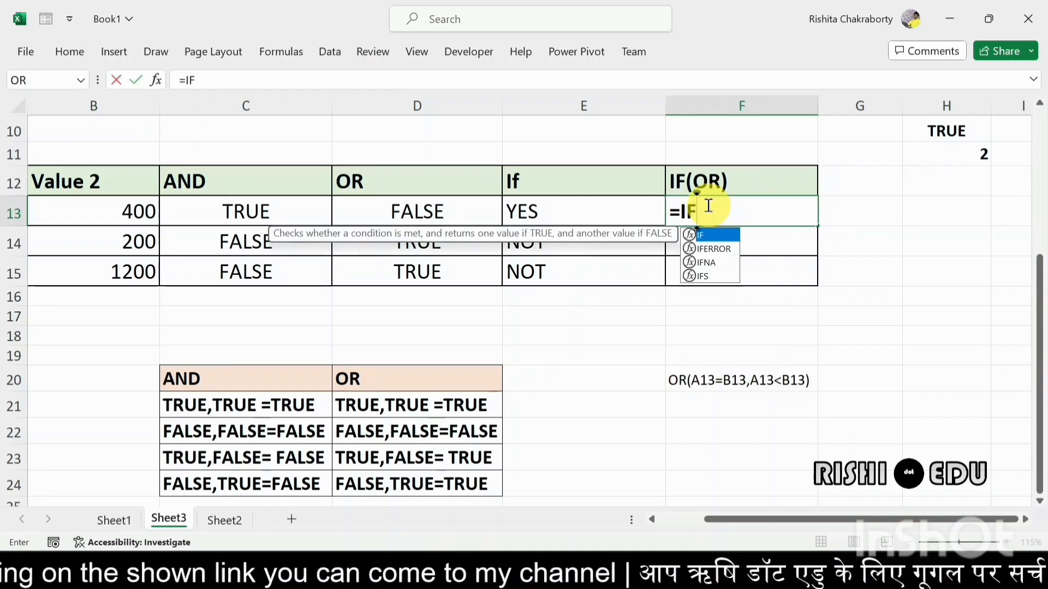
type("(OR(")
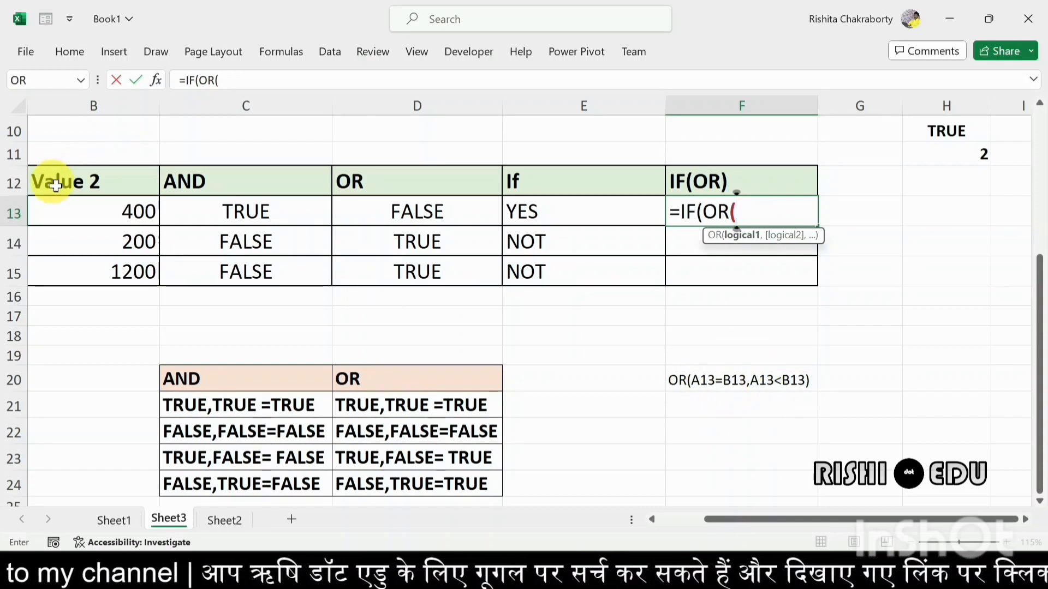
left_click_drag(723, 523, 678, 520)
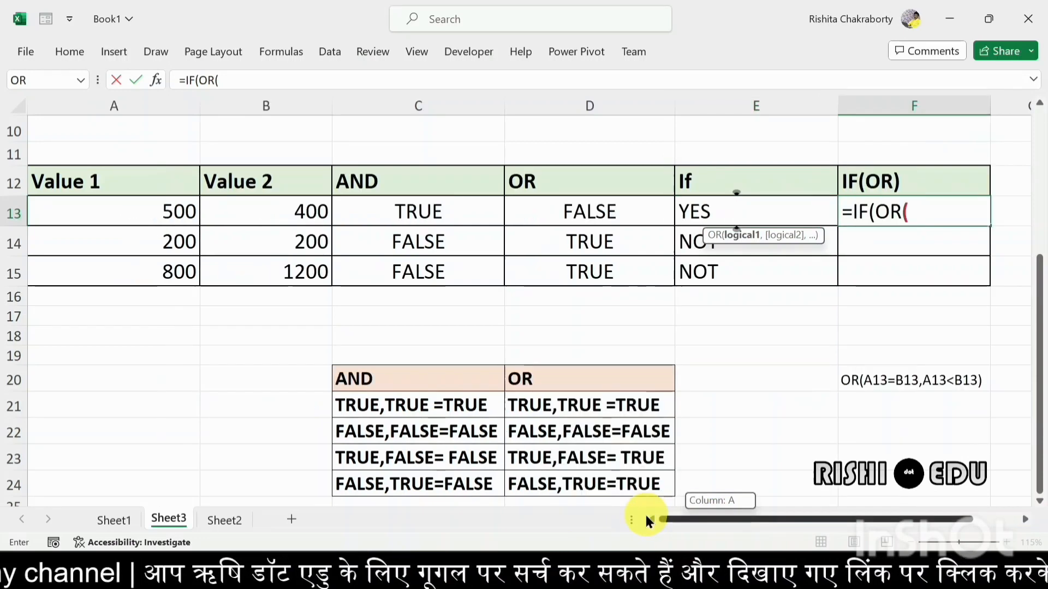
left_click(88, 206)
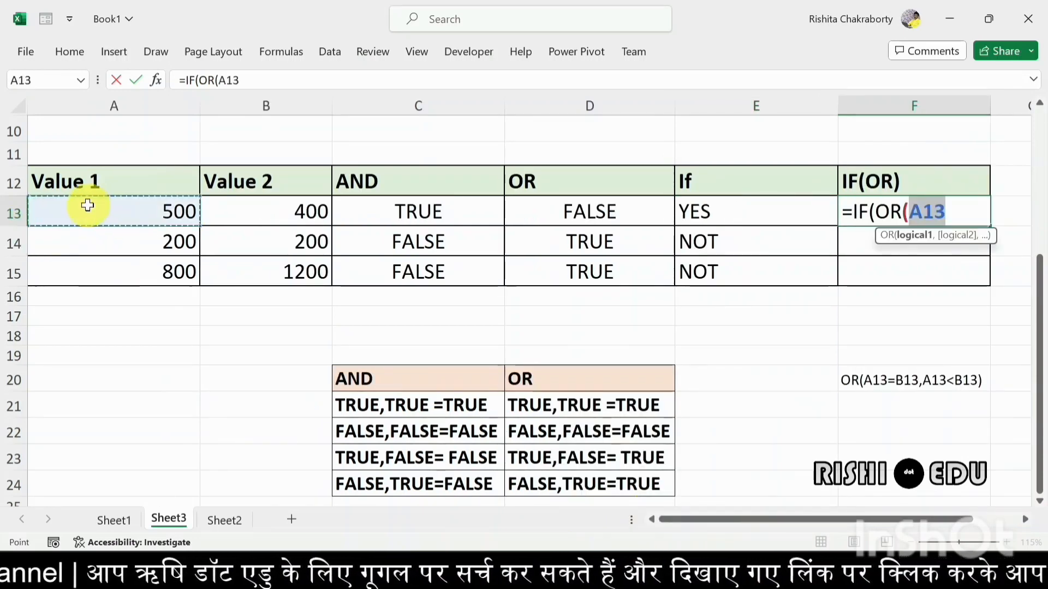
type("=")
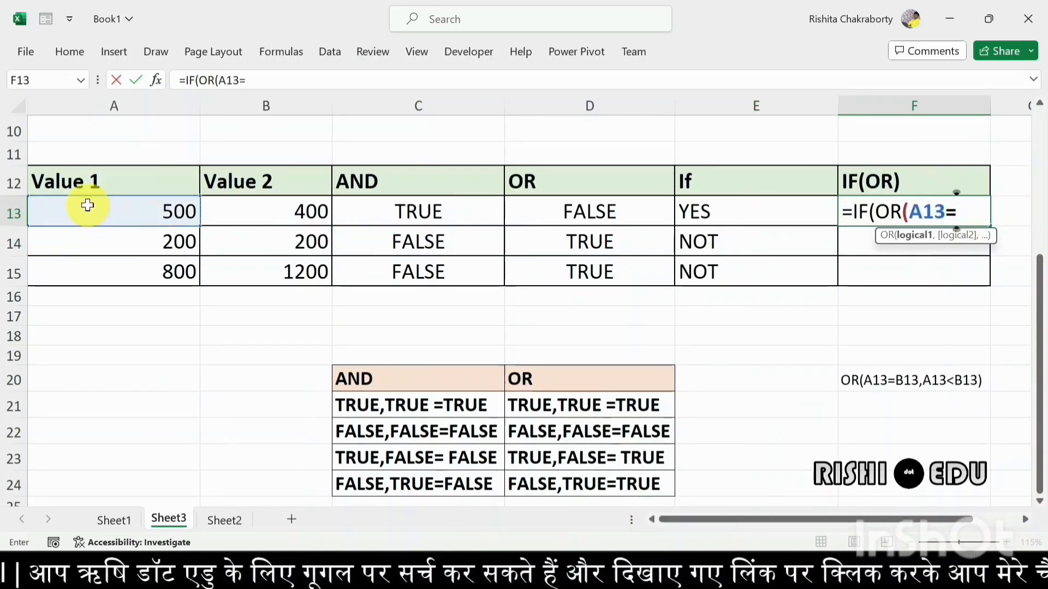
left_click(238, 215)
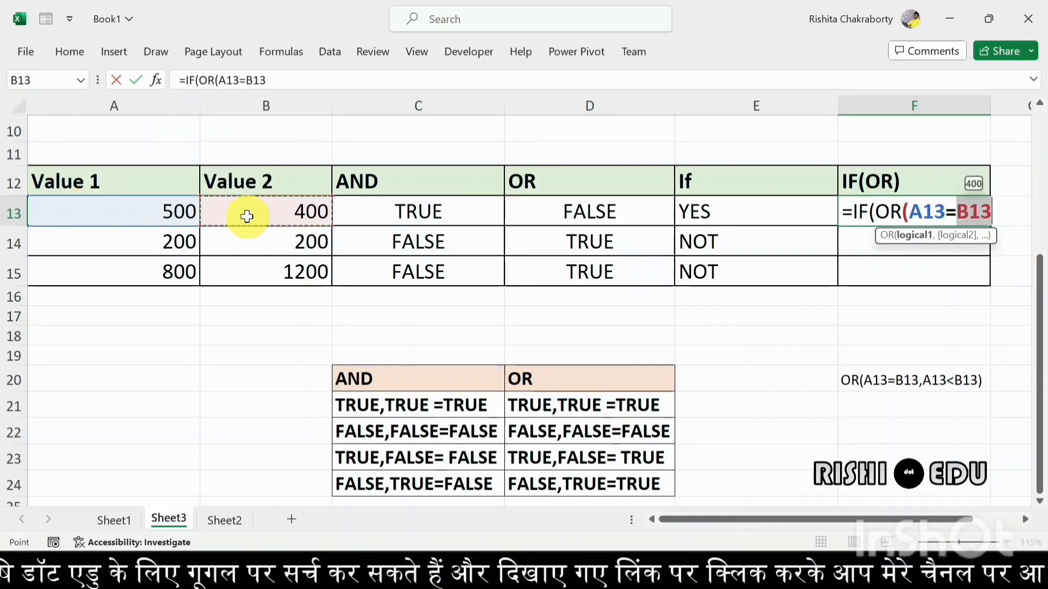
type(",")
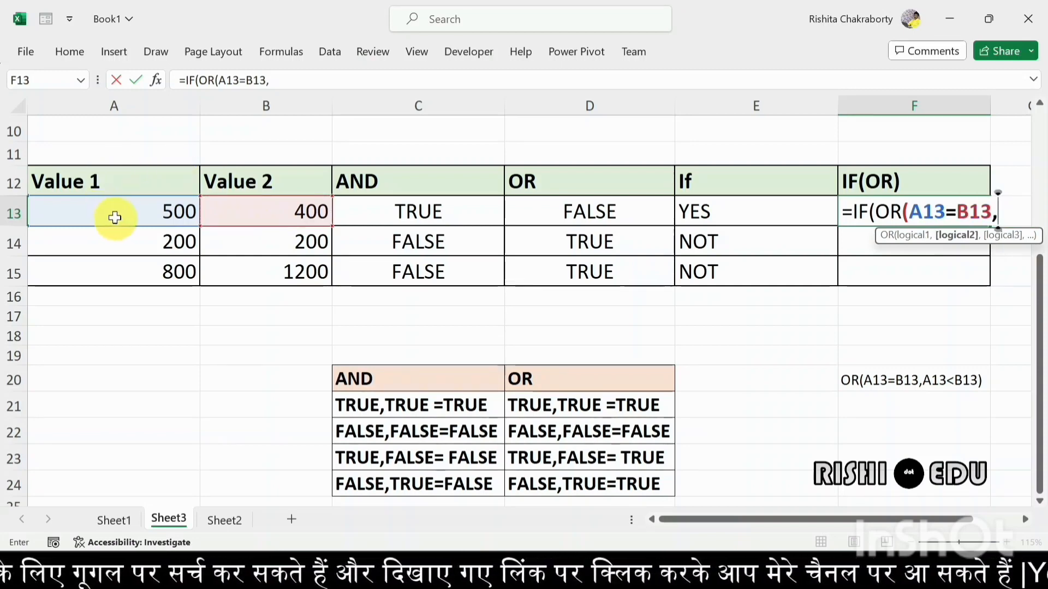
left_click(113, 215)
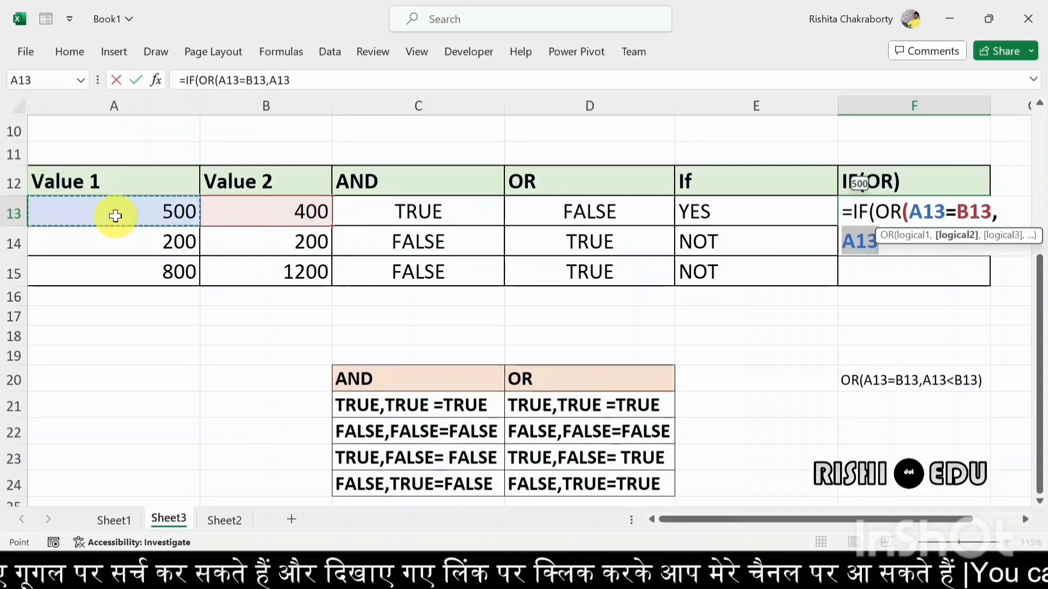
type("<")
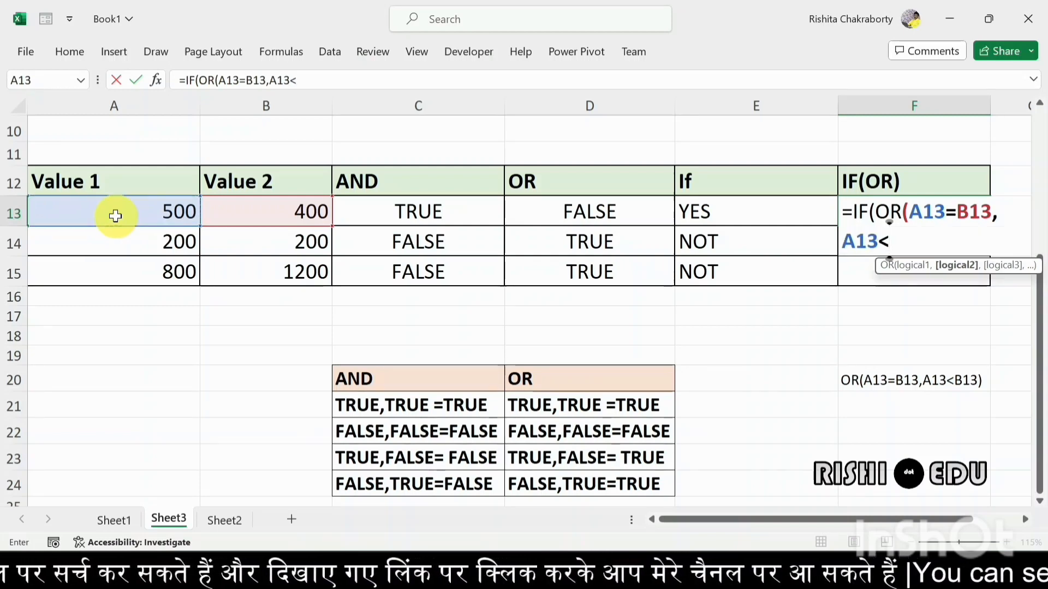
left_click(246, 207)
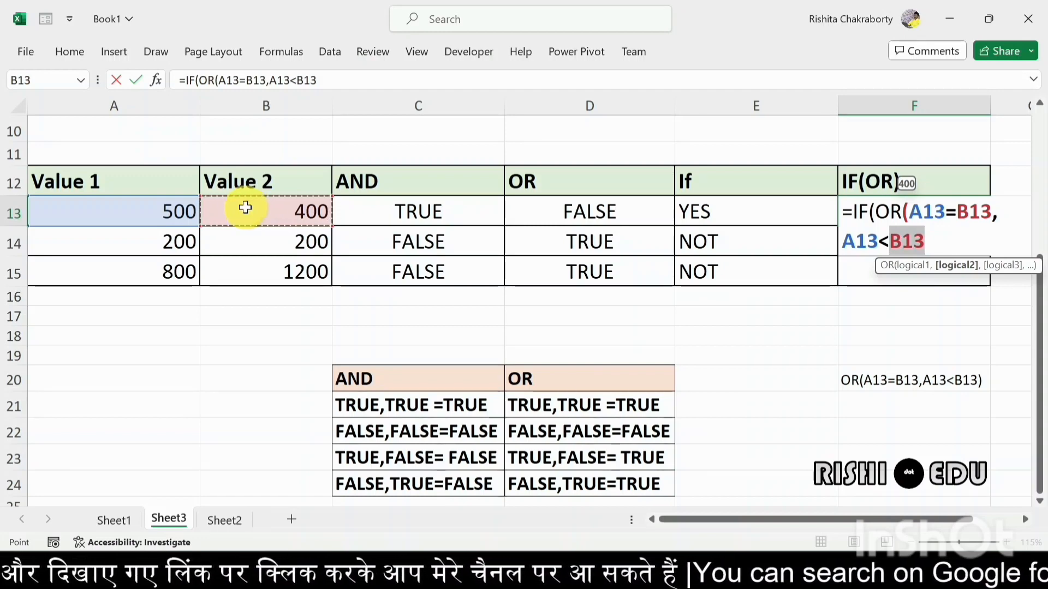
type(")")
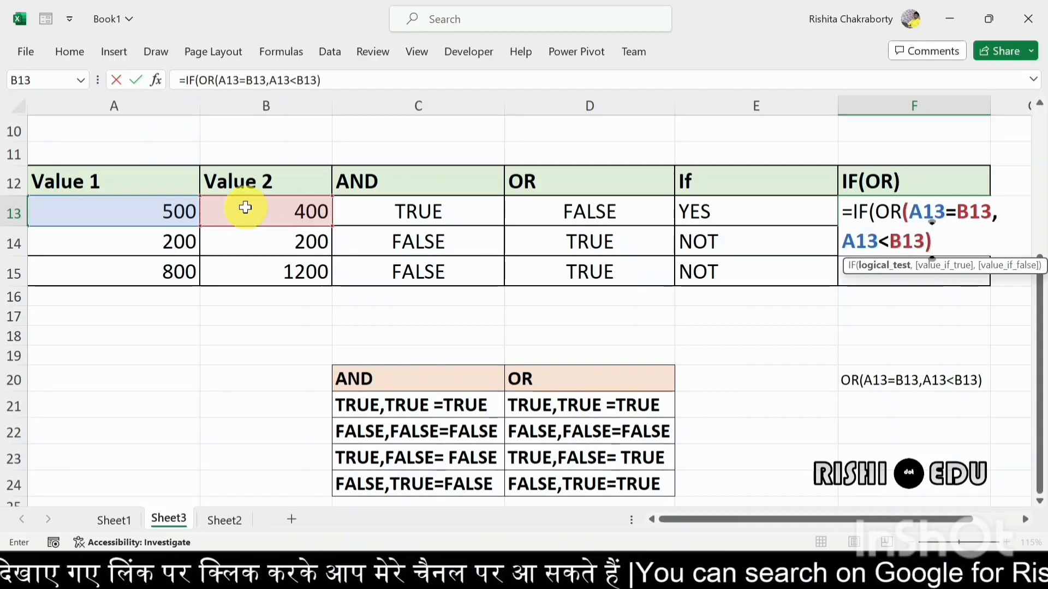
Complete the IF formula in F13 with "YES" as the true value and "NO" as the false value
type(",\"YES")
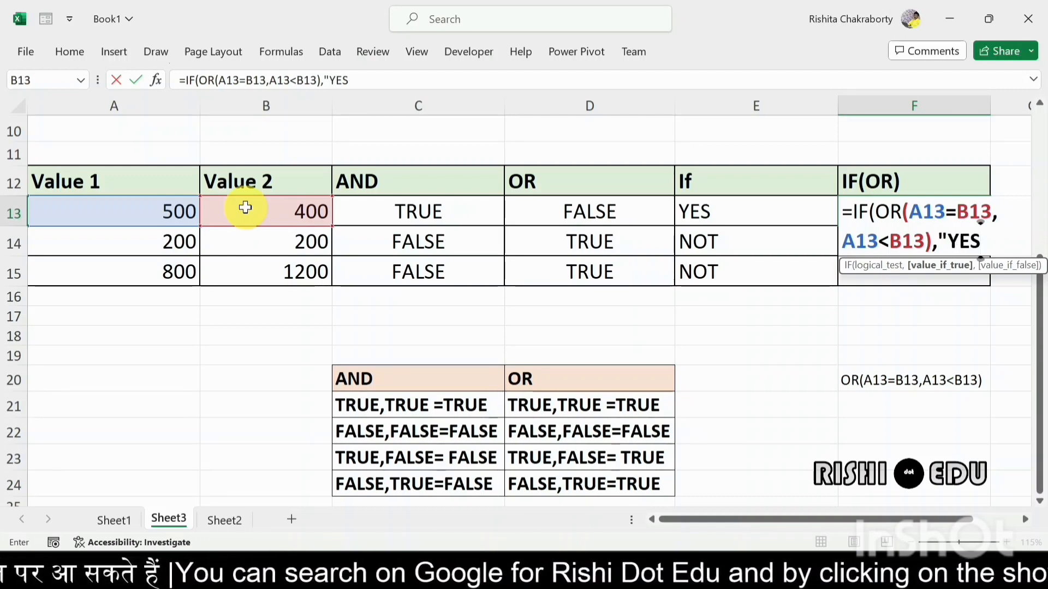
type(",")
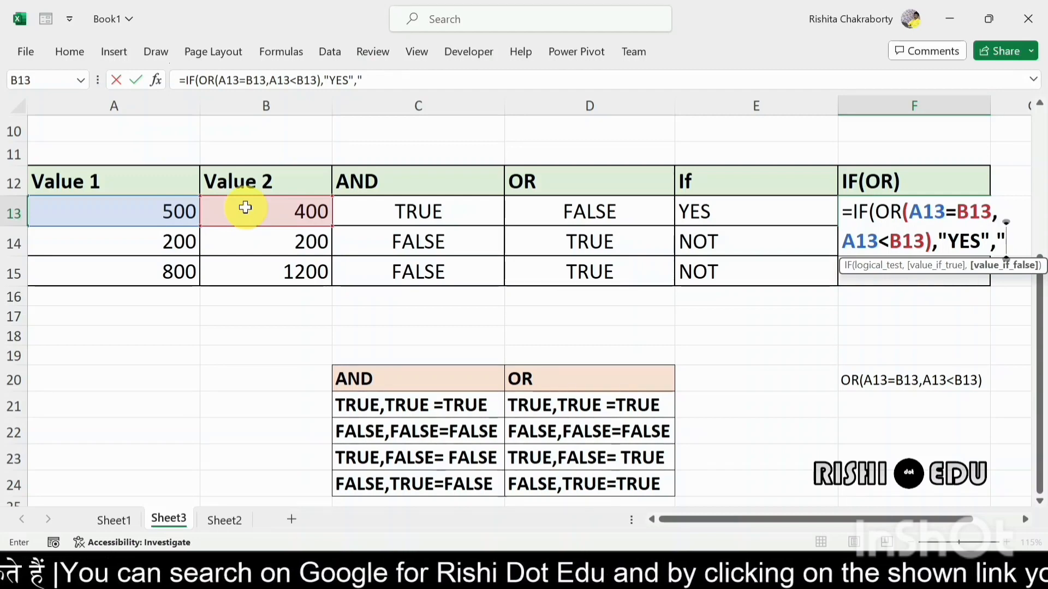
type("\"NO\"")
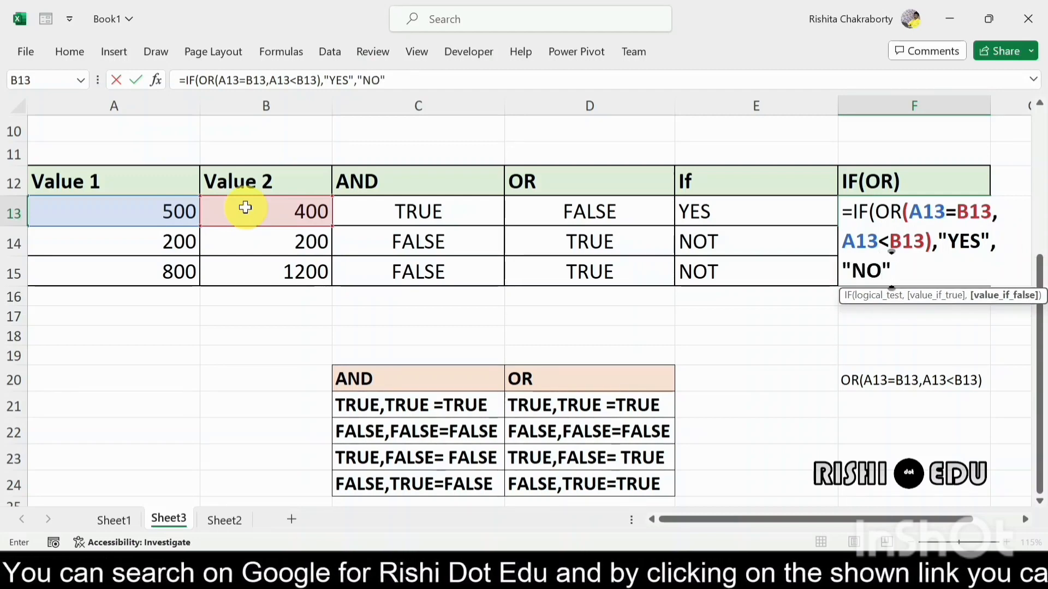
type(")")
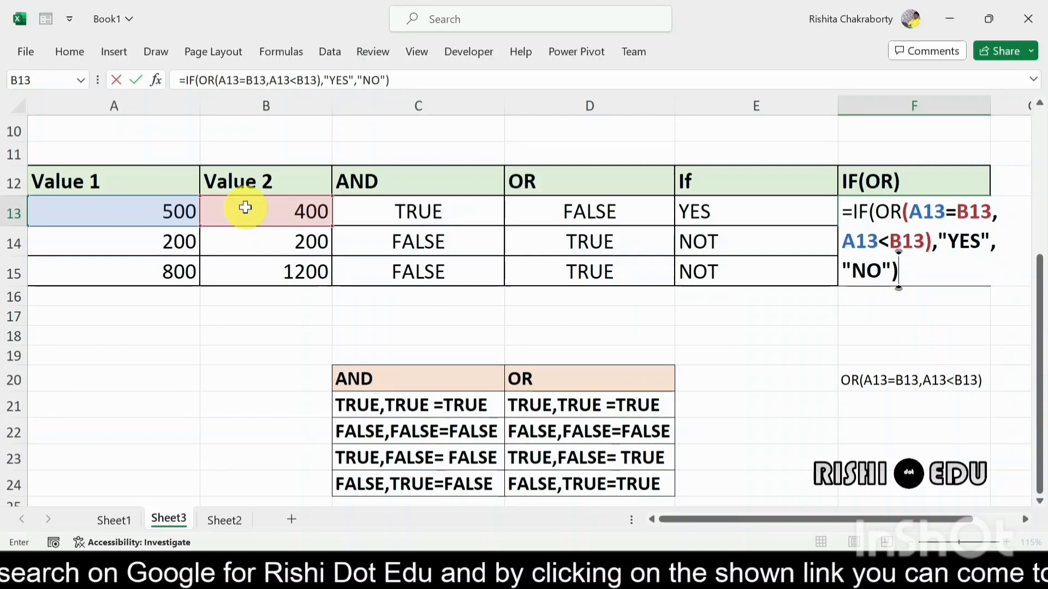
key("Return")
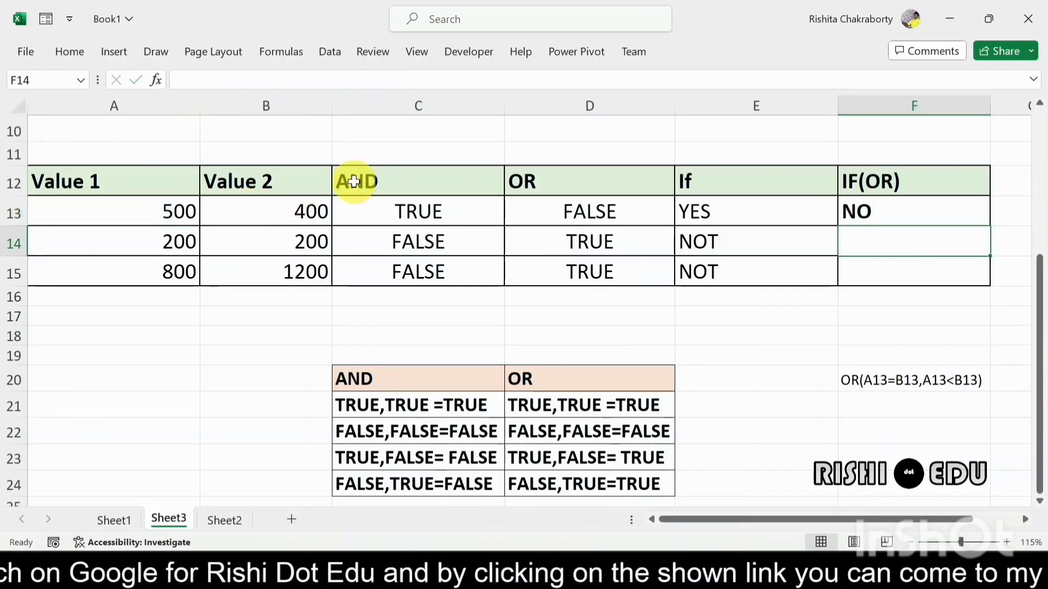
Fill the IF(OR) formula from F13 down to F15
left_click(347, 183)
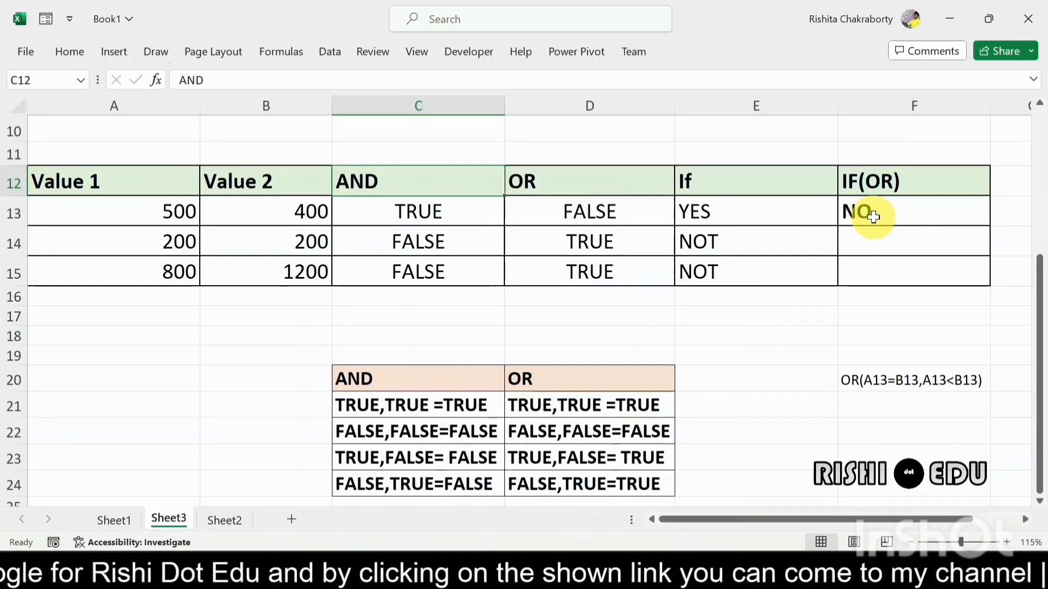
left_click(881, 213)
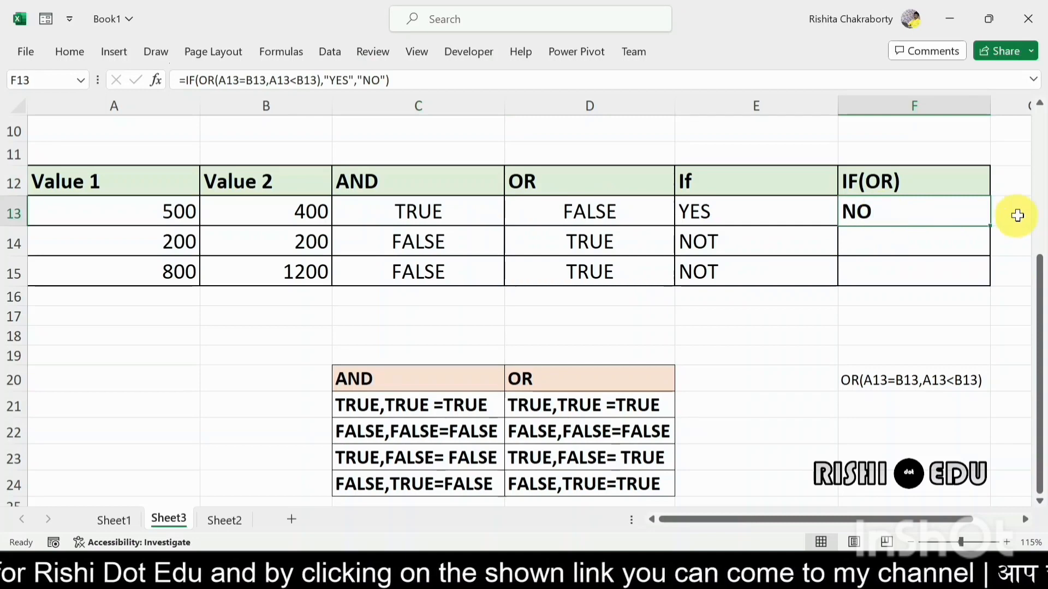
left_click_drag(991, 230, 991, 278)
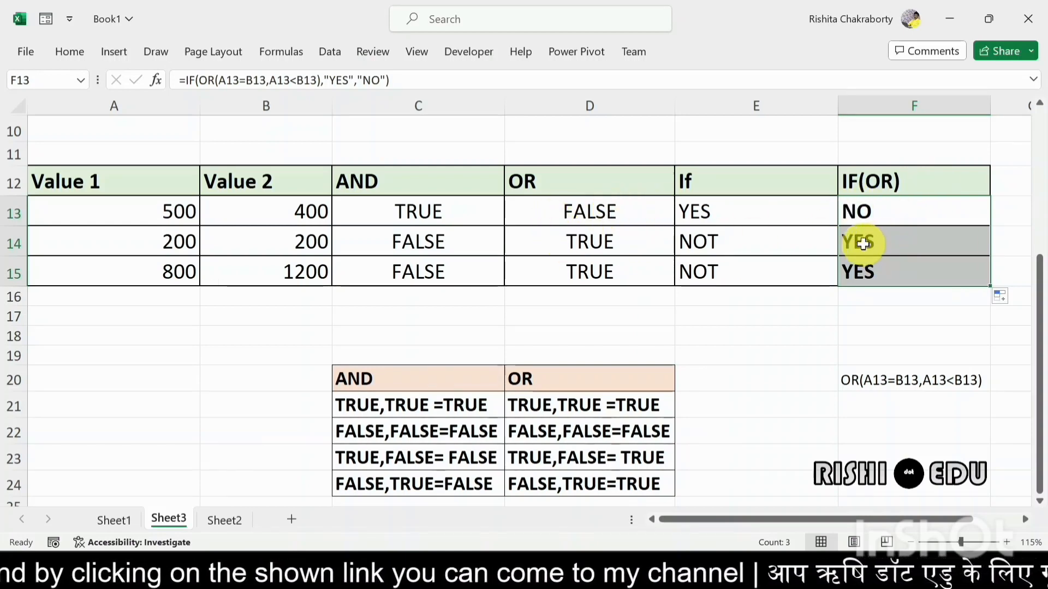
left_click(827, 321)
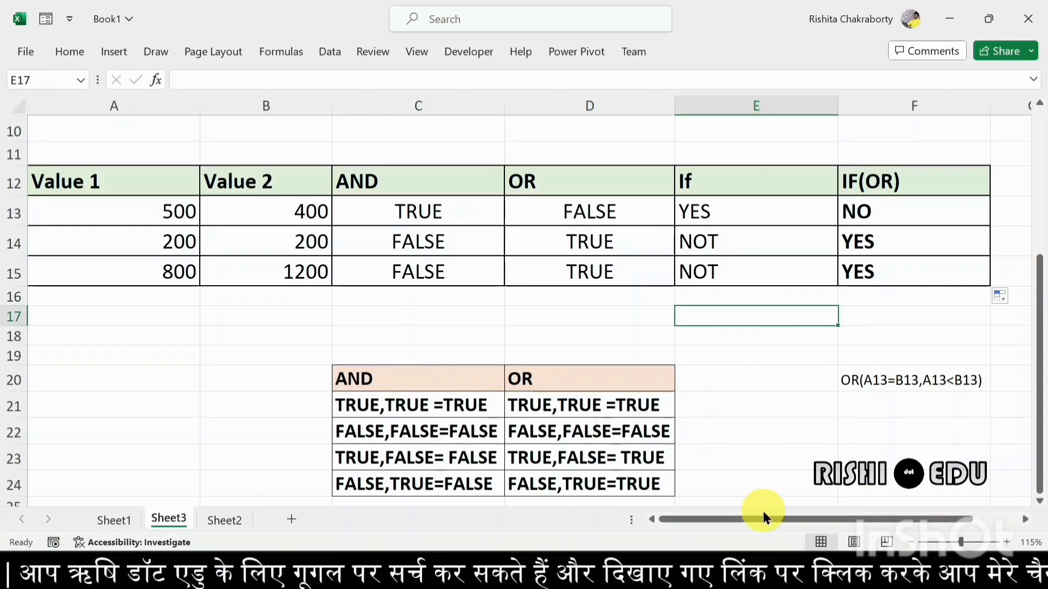
left_click_drag(1040, 412, 1031, 253)
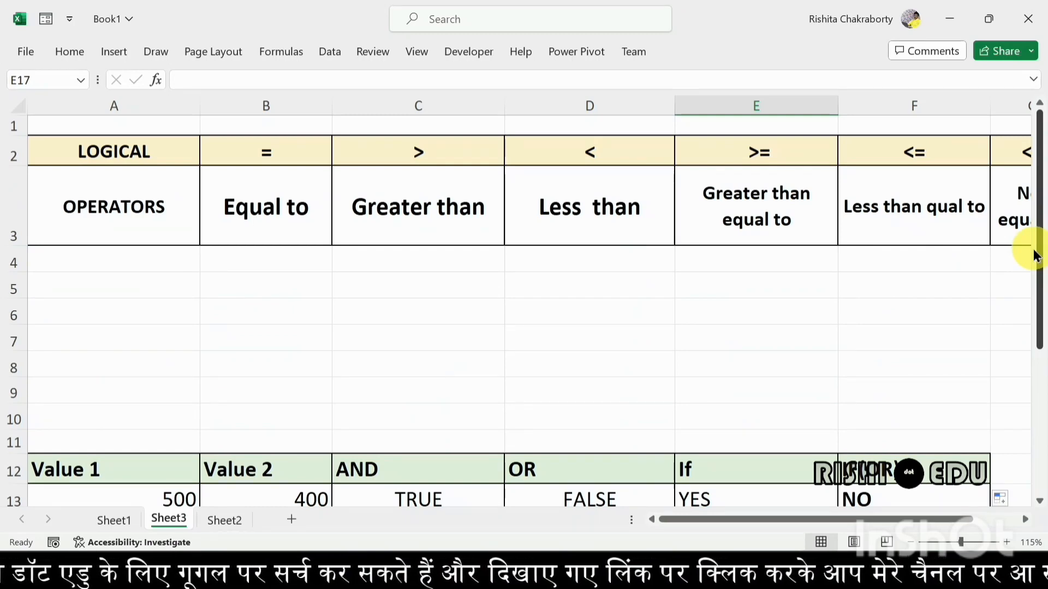